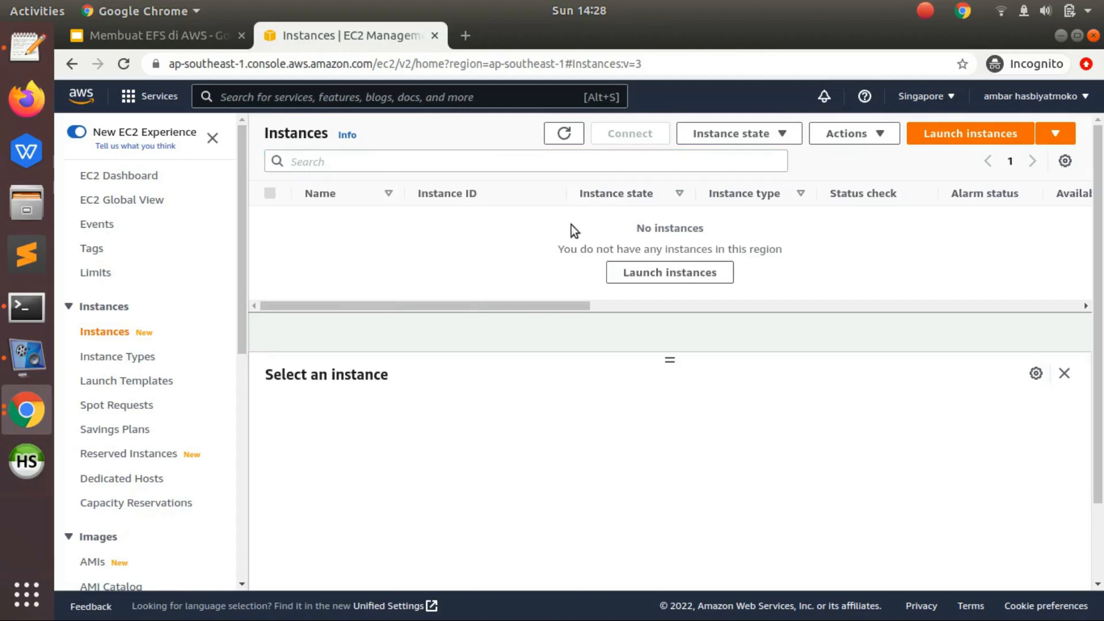
# - Start launching a new EC2 instance and name it test-efs1
pyautogui.click(934, 139)
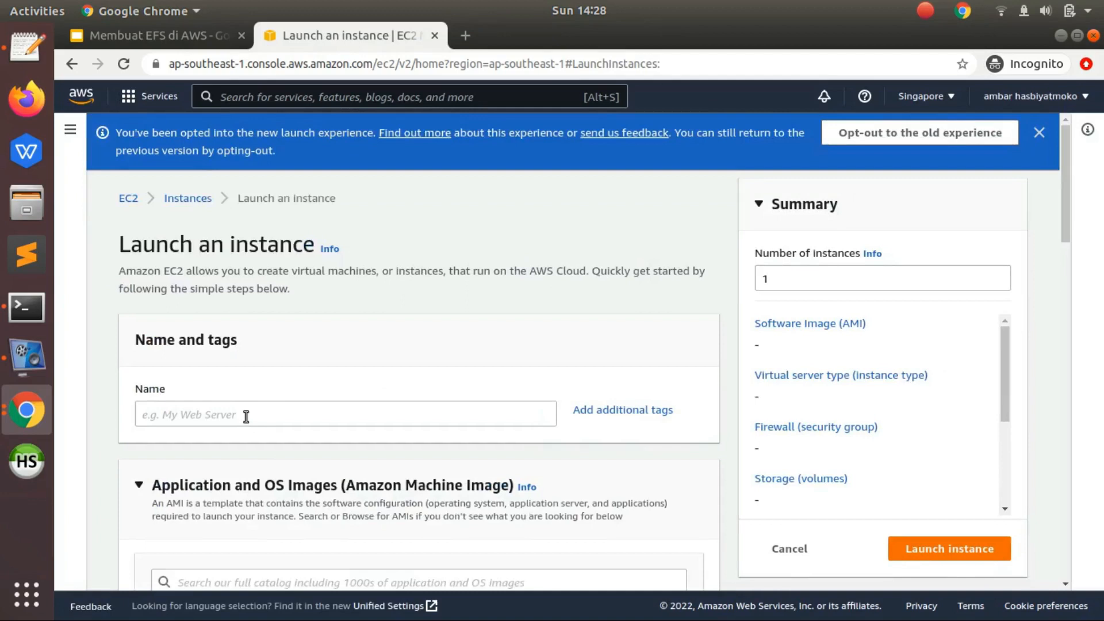
pyautogui.click(246, 415)
pyautogui.write('test-efs1')
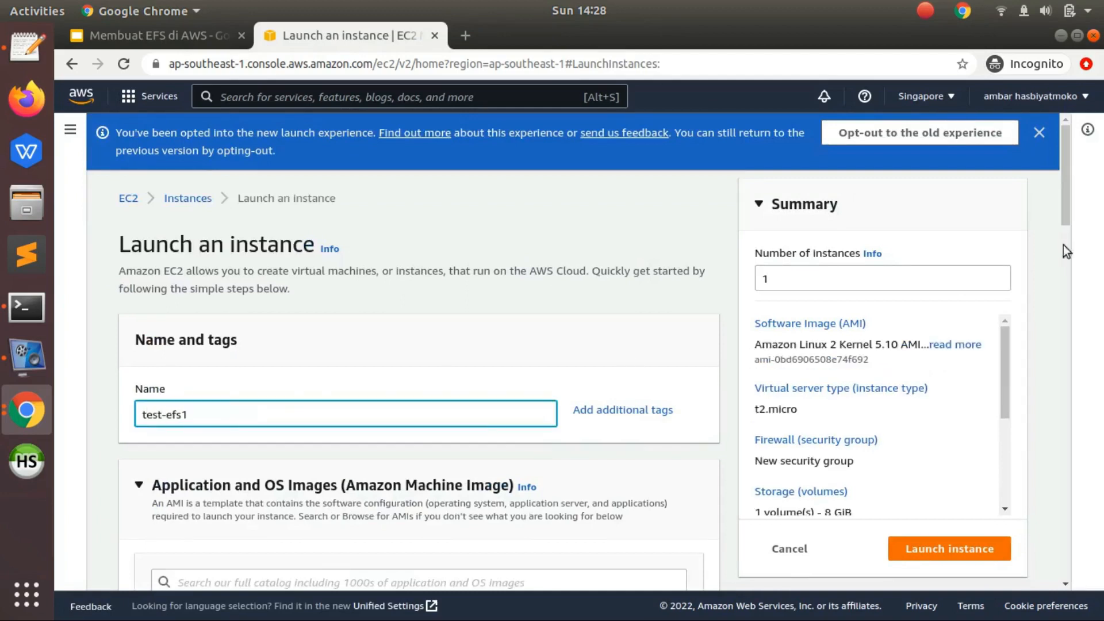
# - Choose Ubuntu Server 20.04 LTS (HVM), SSD Volume Type as the machine image for the instance
pyautogui.moveTo(1068, 198); pyautogui.dragTo(1064, 279)
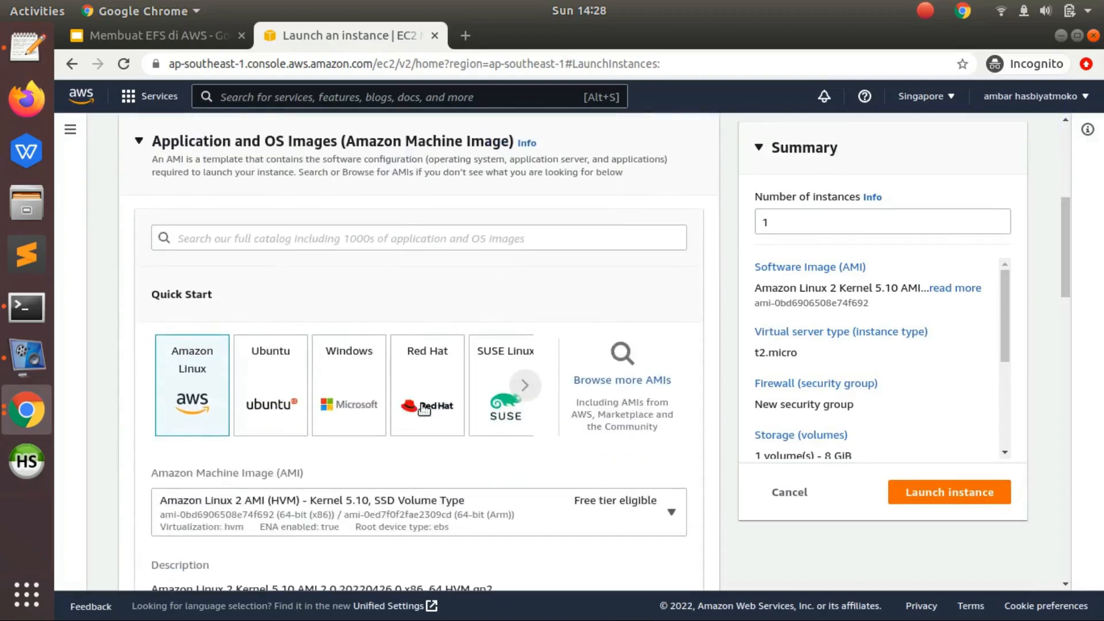
pyautogui.click(266, 377)
pyautogui.click(291, 526)
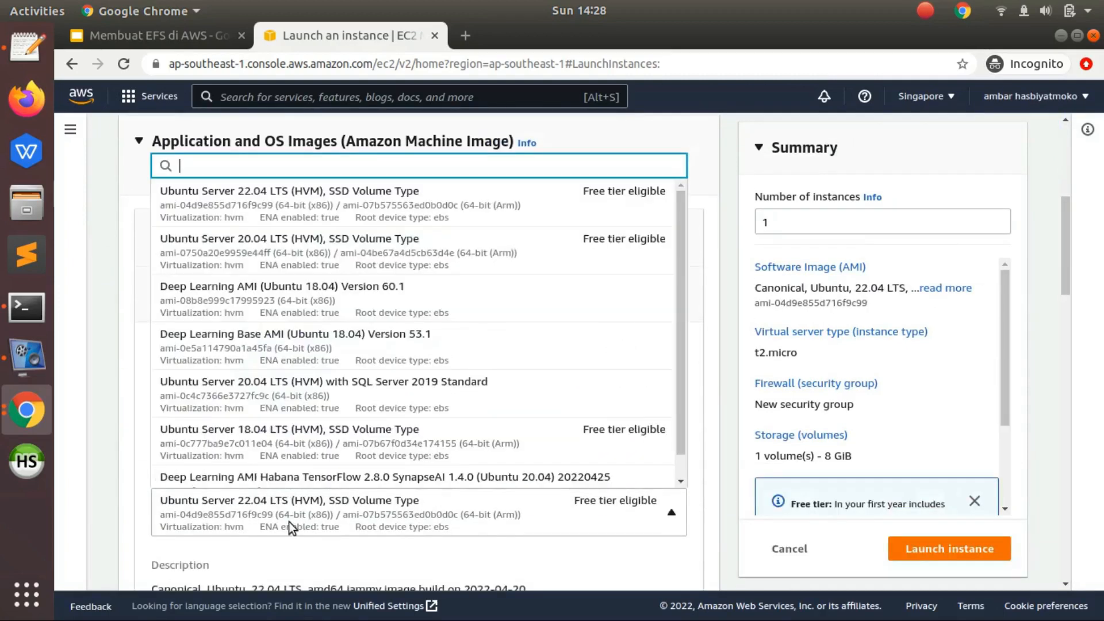
pyautogui.click(290, 249)
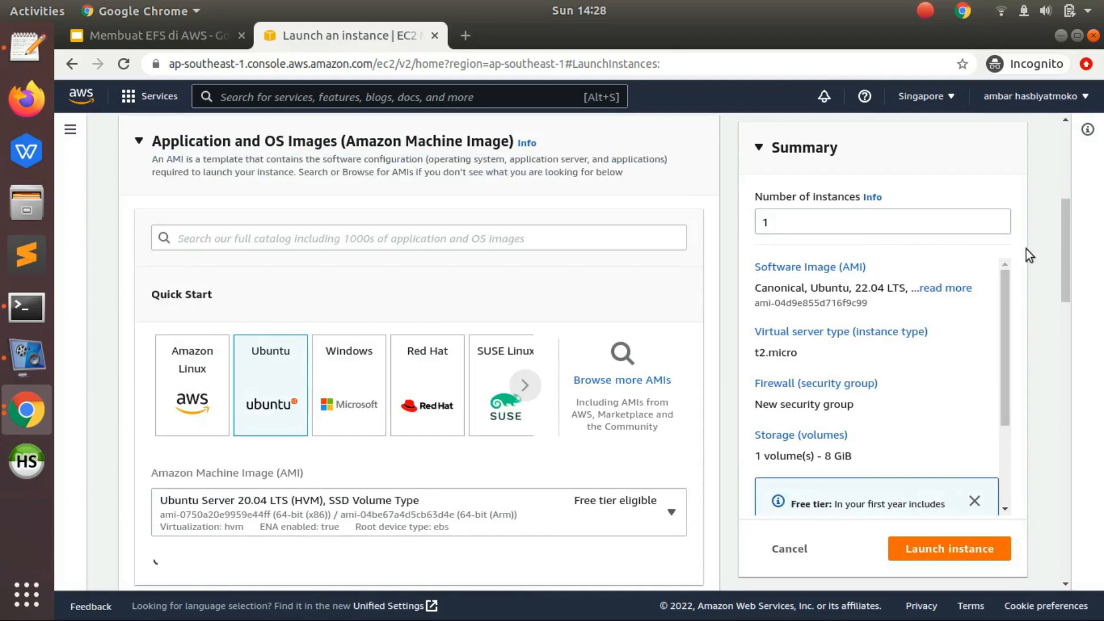
# - Set the instance type to t2.nano
pyautogui.moveTo(1063, 240); pyautogui.dragTo(1059, 364)
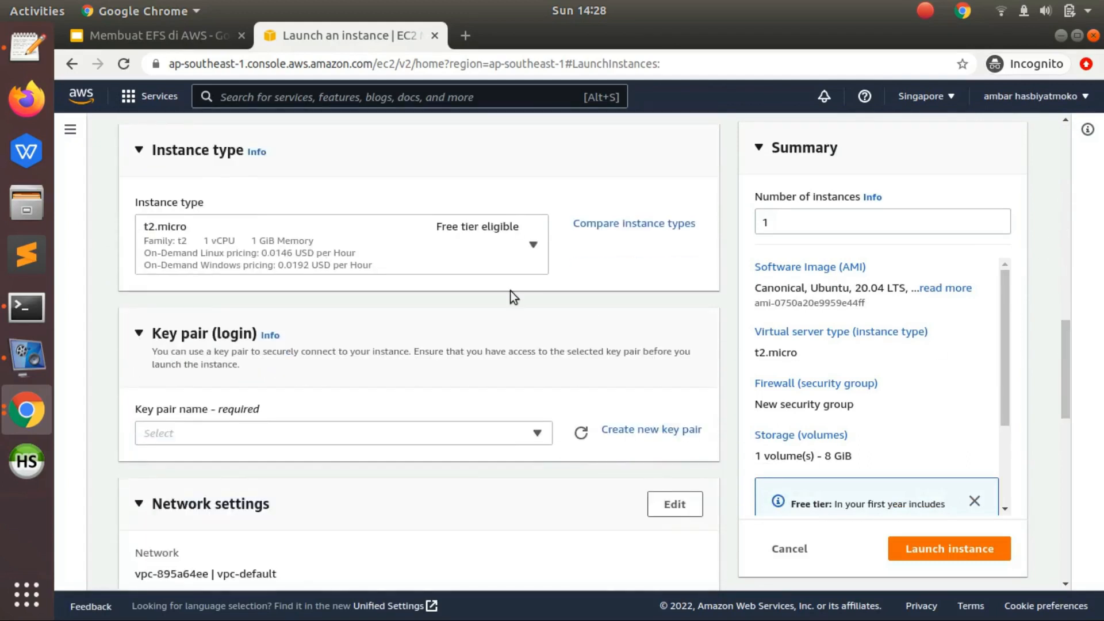
pyautogui.click(261, 232)
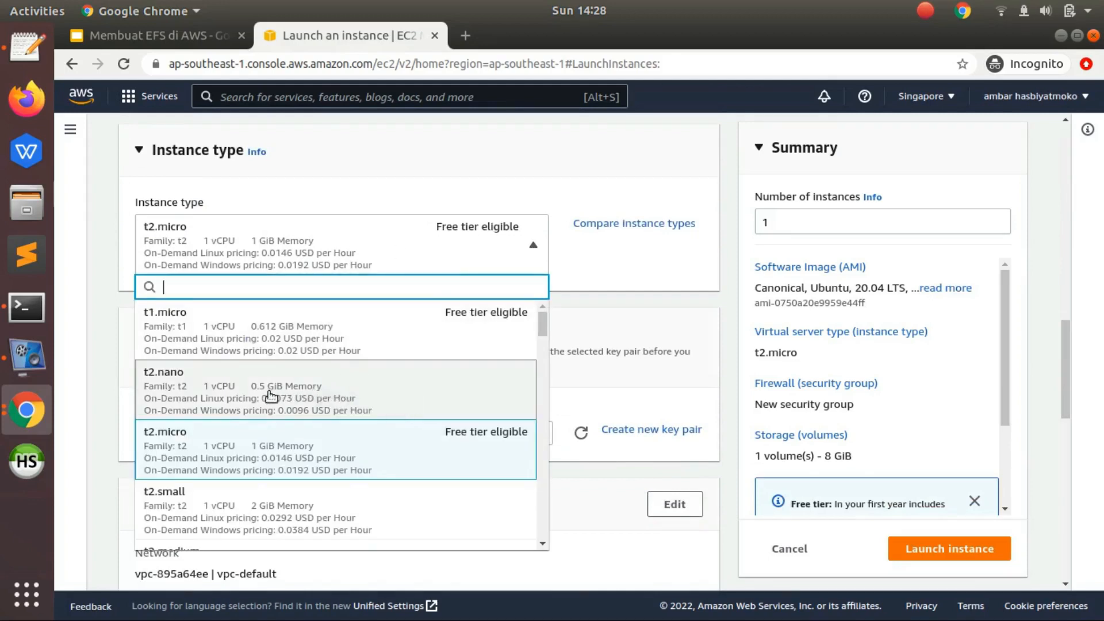
pyautogui.click(282, 407)
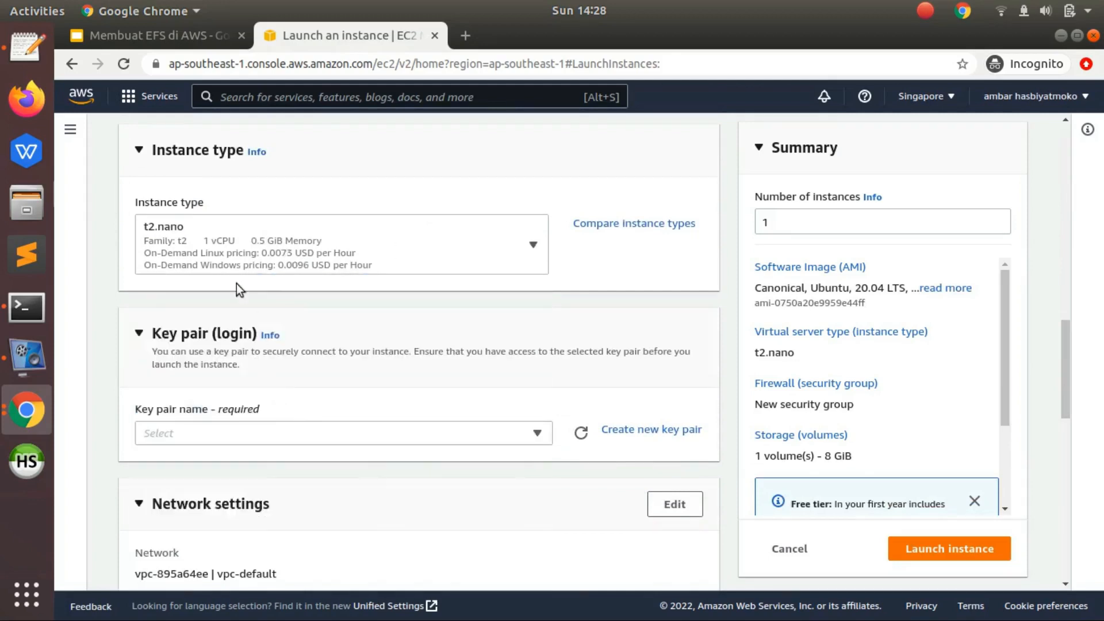
# - Create a new RSA key pair named test-efs in .pem format for logging in to the instance
pyautogui.click(339, 429)
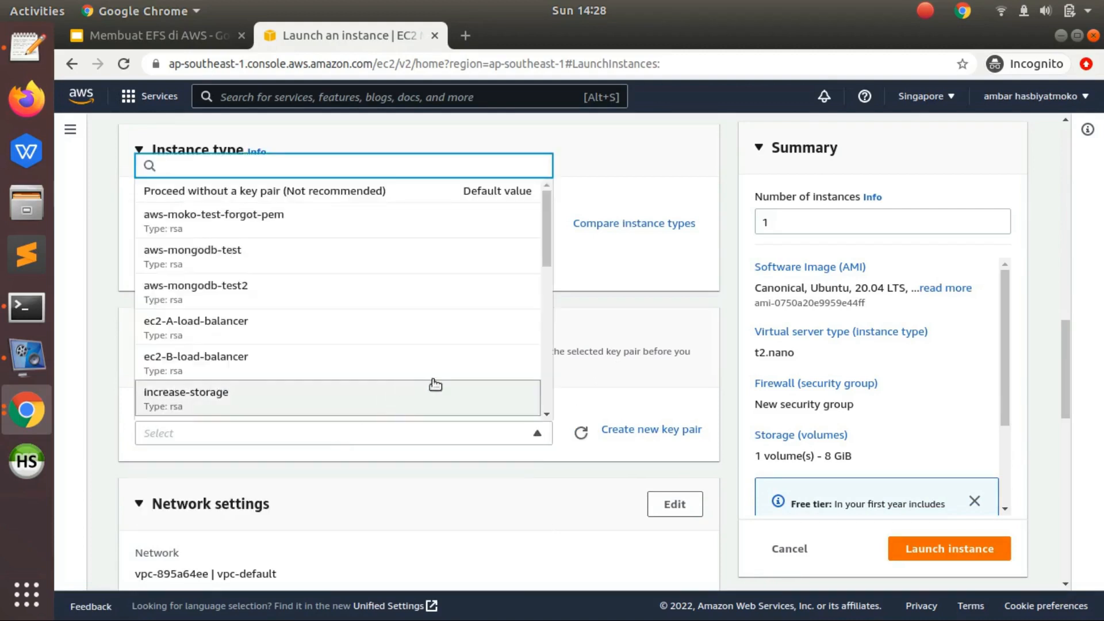
pyautogui.click(577, 407)
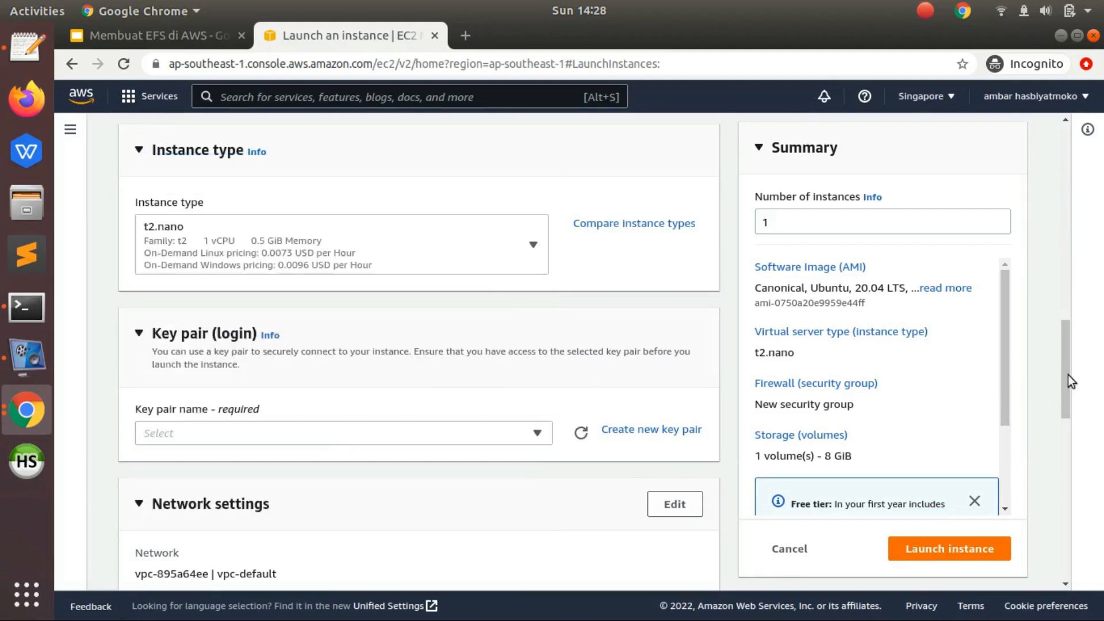
pyautogui.moveTo(1061, 391); pyautogui.dragTo(667, 308)
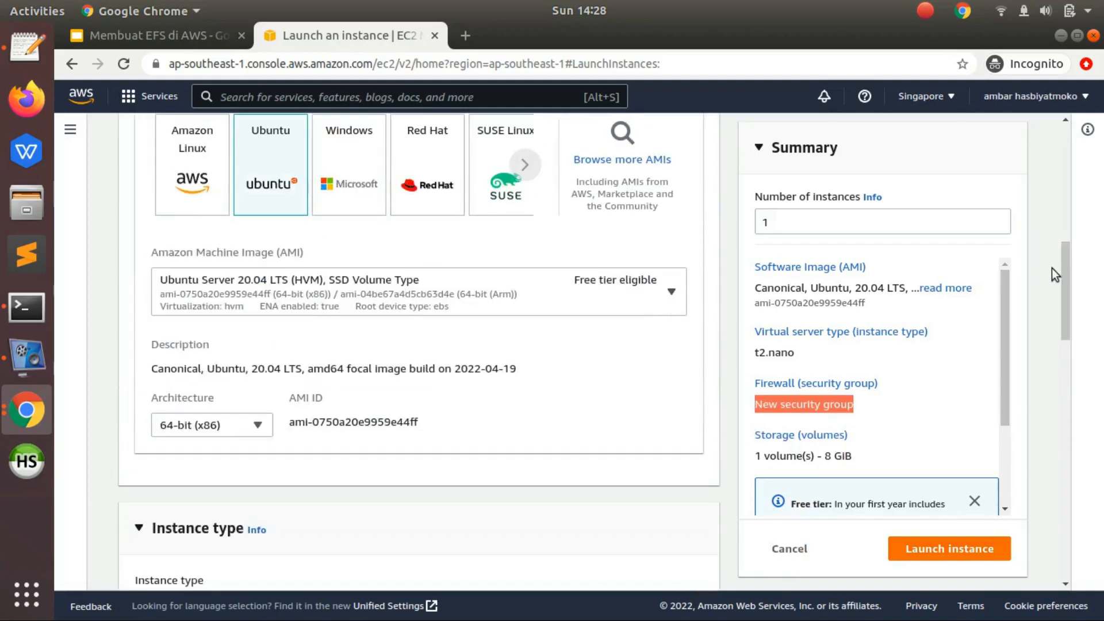
pyautogui.moveTo(1058, 287); pyautogui.dragTo(1053, 380)
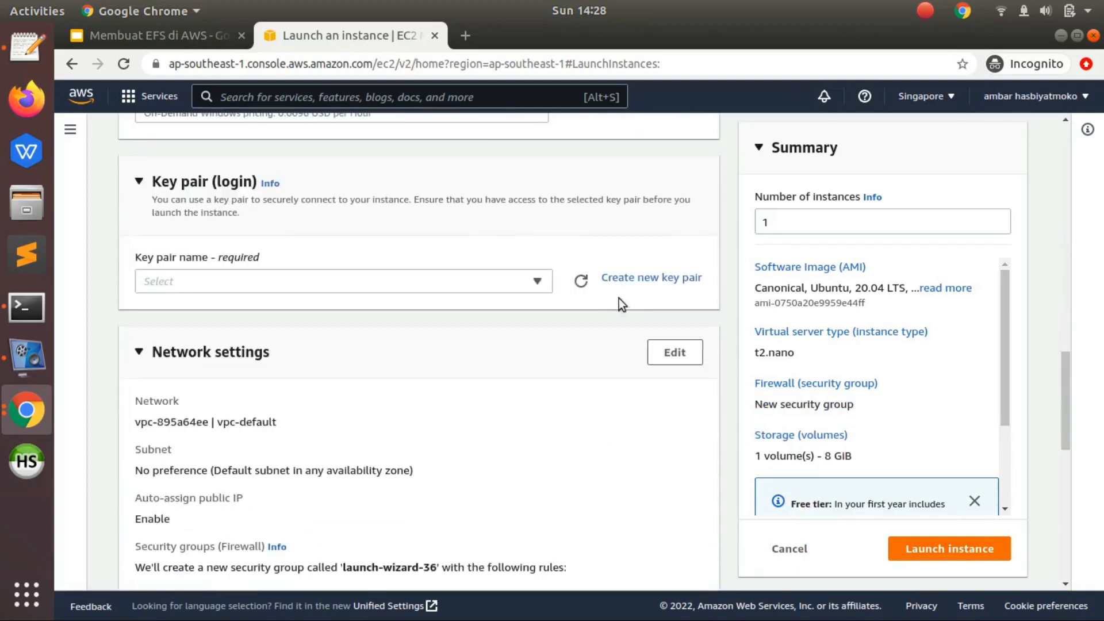
pyautogui.click(633, 278)
pyautogui.click(426, 381)
pyautogui.write('test-efs')
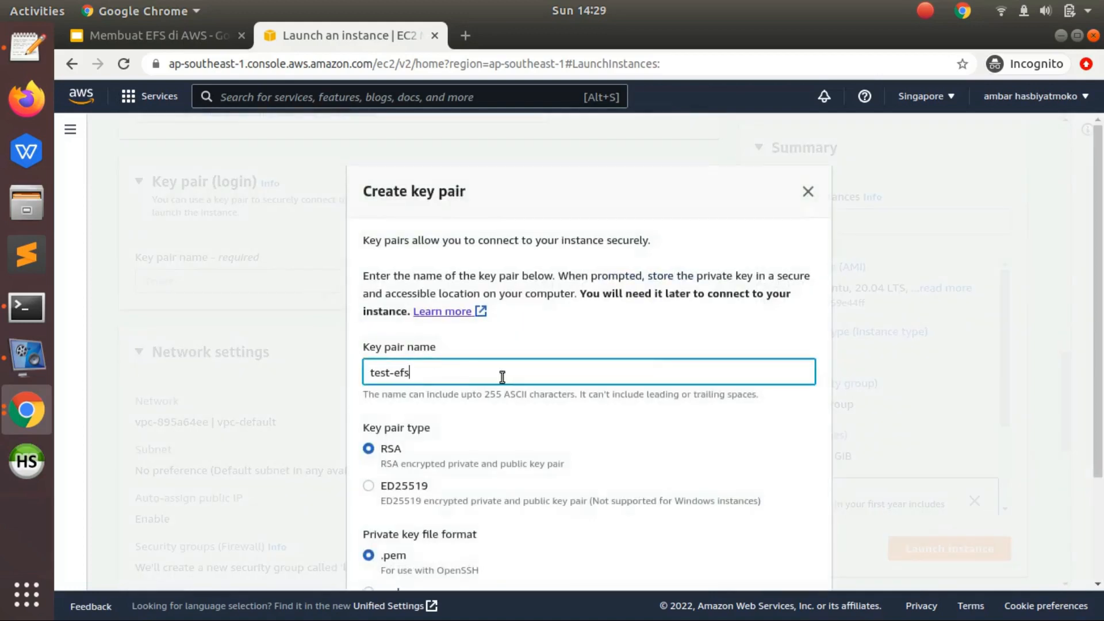
pyautogui.click(734, 354)
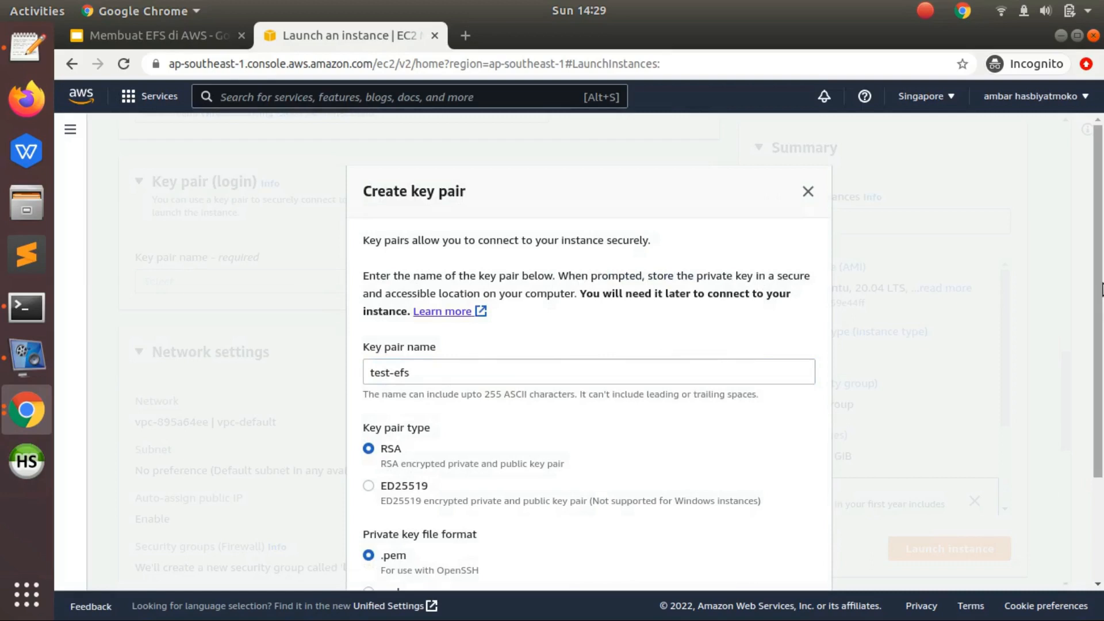
pyautogui.scroll(-3, 735, 354)
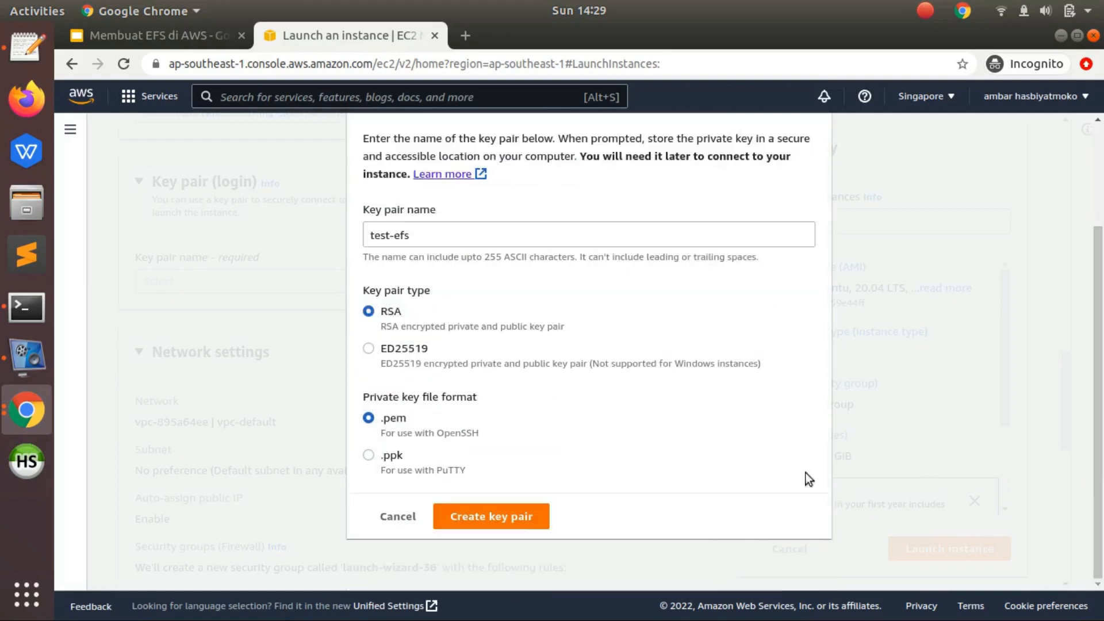
pyautogui.click(518, 519)
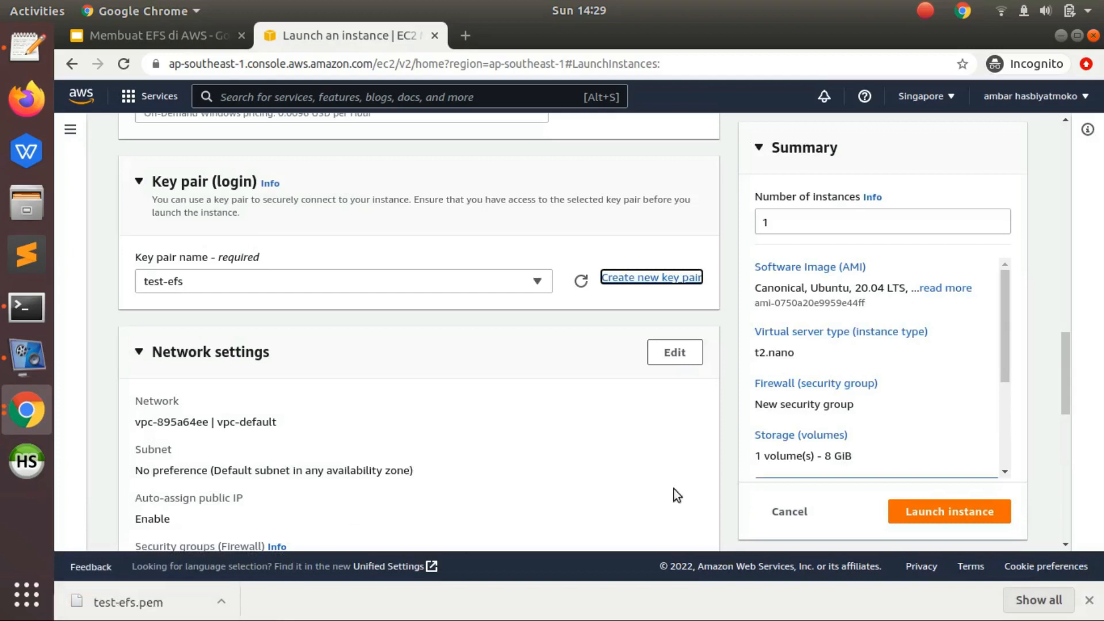
# - Open the instance's network settings for editing
pyautogui.moveTo(1064, 380); pyautogui.dragTo(1062, 394)
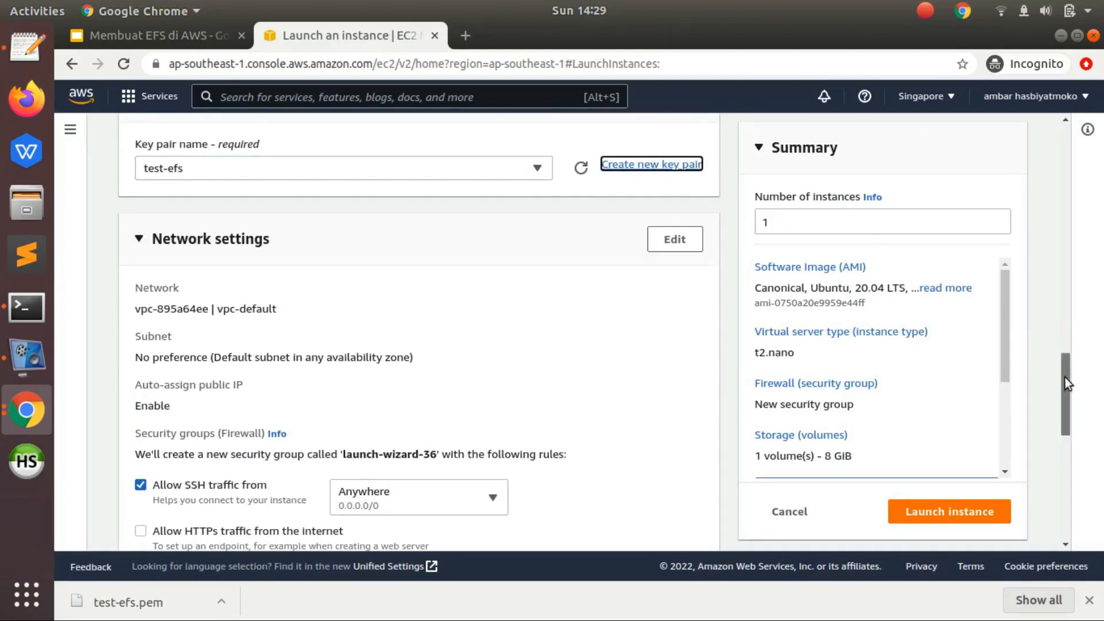
pyautogui.moveTo(1064, 377); pyautogui.dragTo(1064, 391)
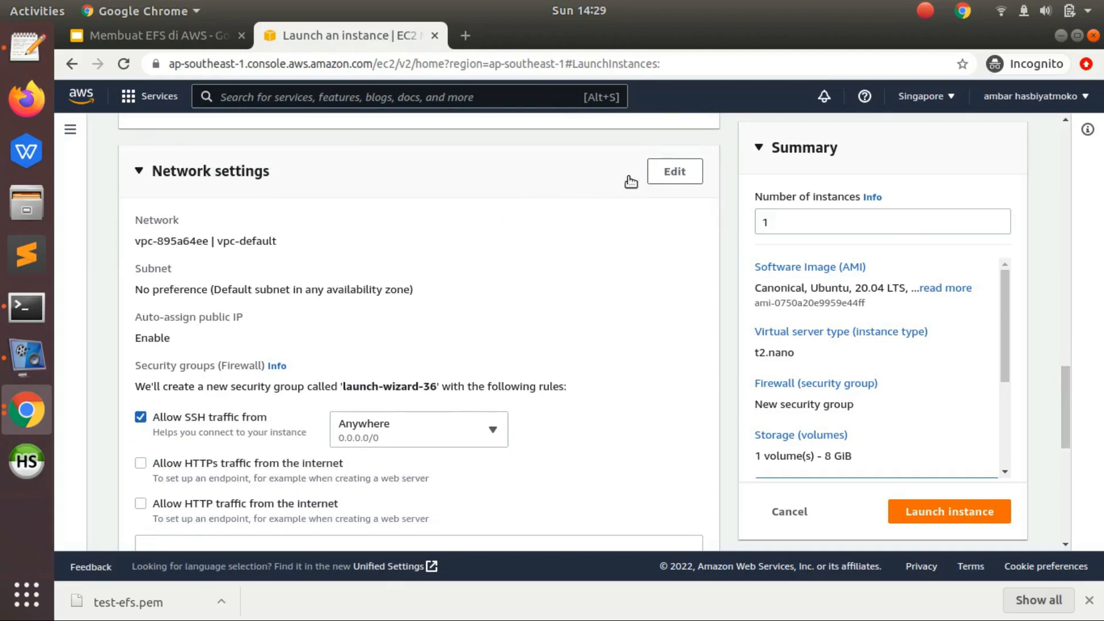
pyautogui.click(662, 188)
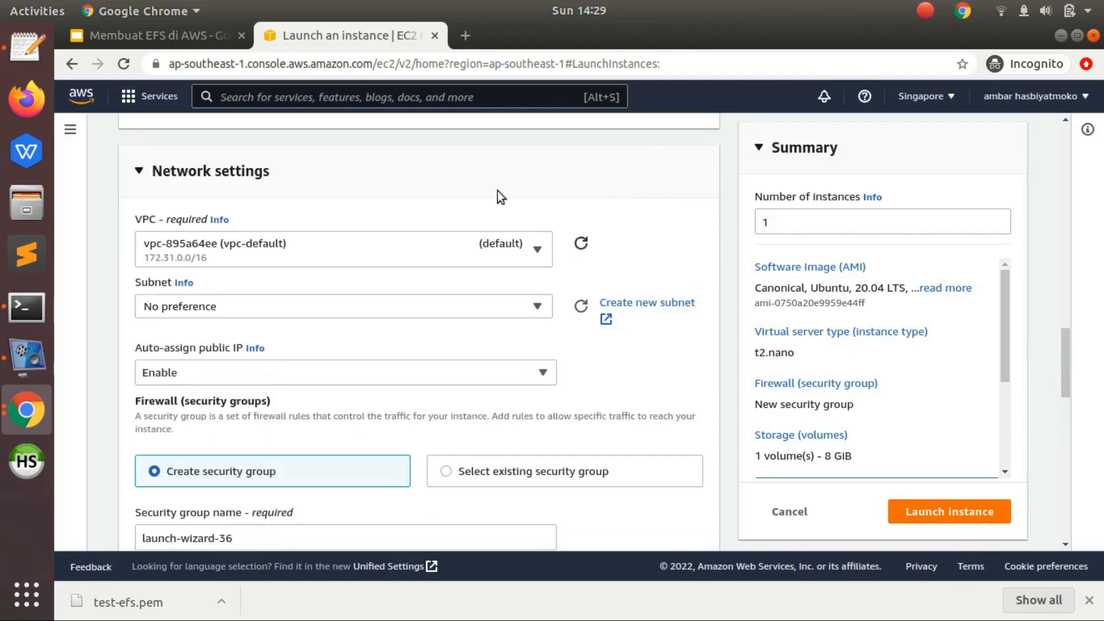
# - Check the required availability zone on the Steps slide of the Membuat EFS di AWS presentation, shown full screen
pyautogui.click(172, 35)
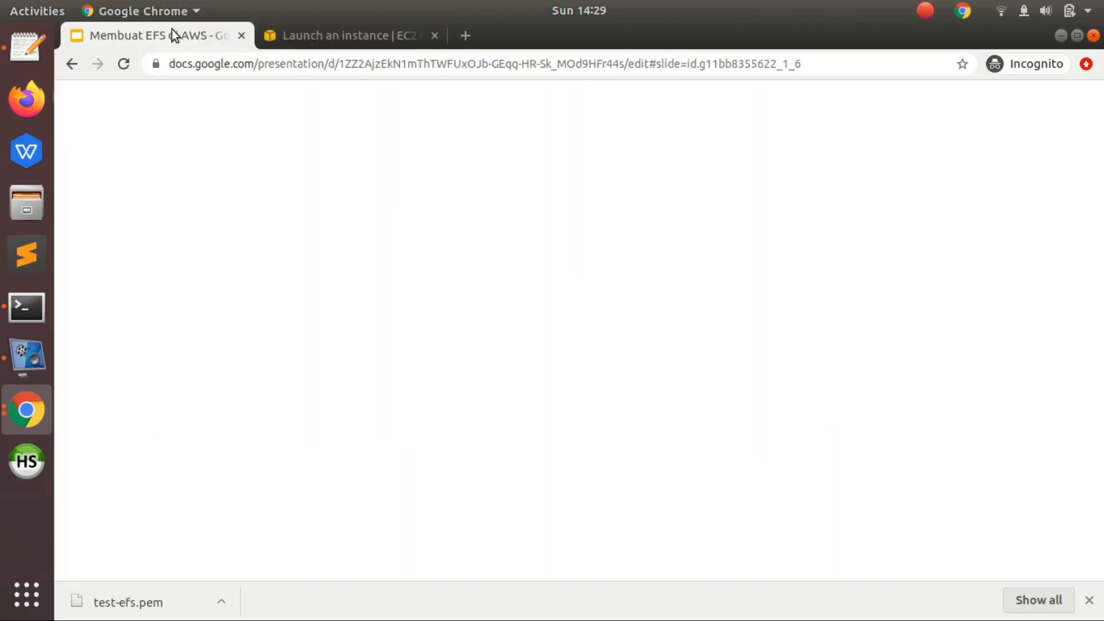
pyautogui.click(340, 371)
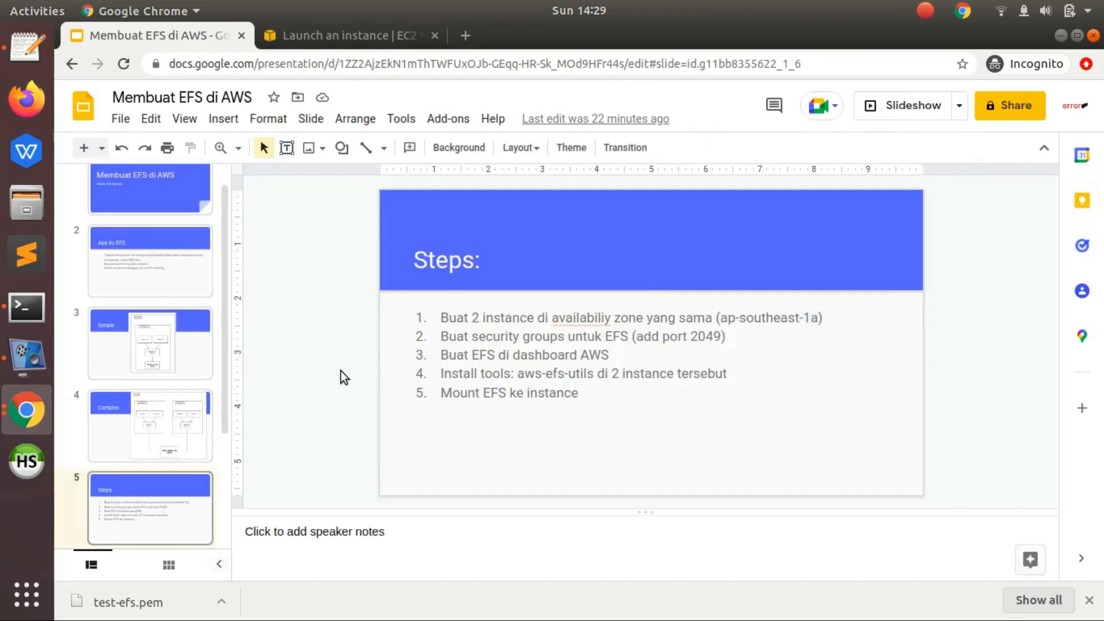
pyautogui.hotkey('ctrl', 'F5')
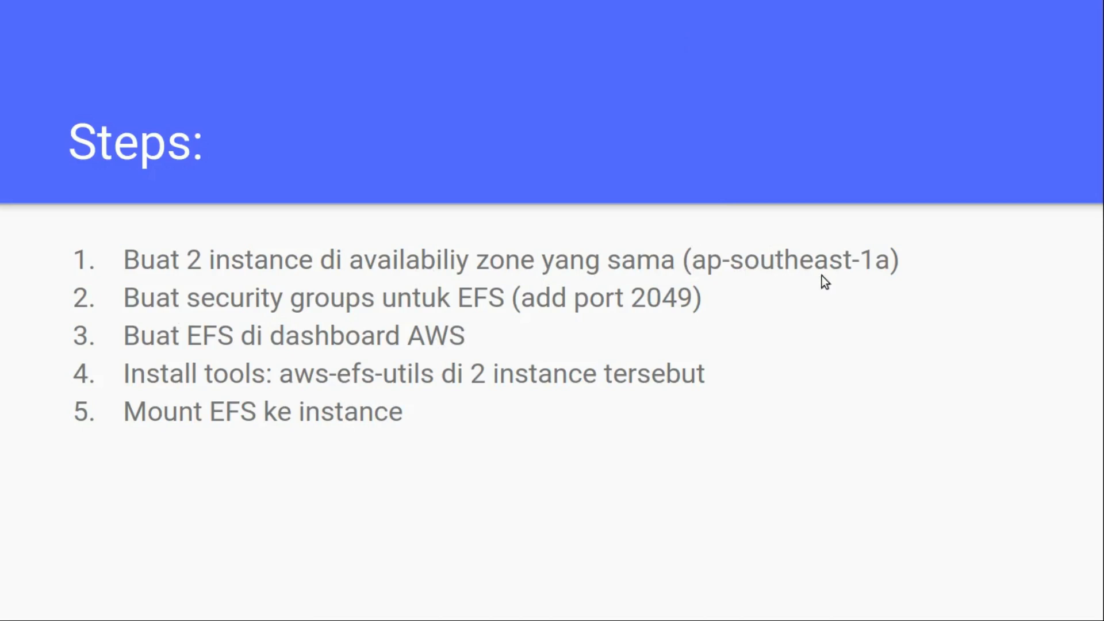
pyautogui.press('Escape')
# - Return to the instance launch form and set the subnet to subnet-eb21c28d in availability zone ap-southeast-1a
pyautogui.click(419, 42)
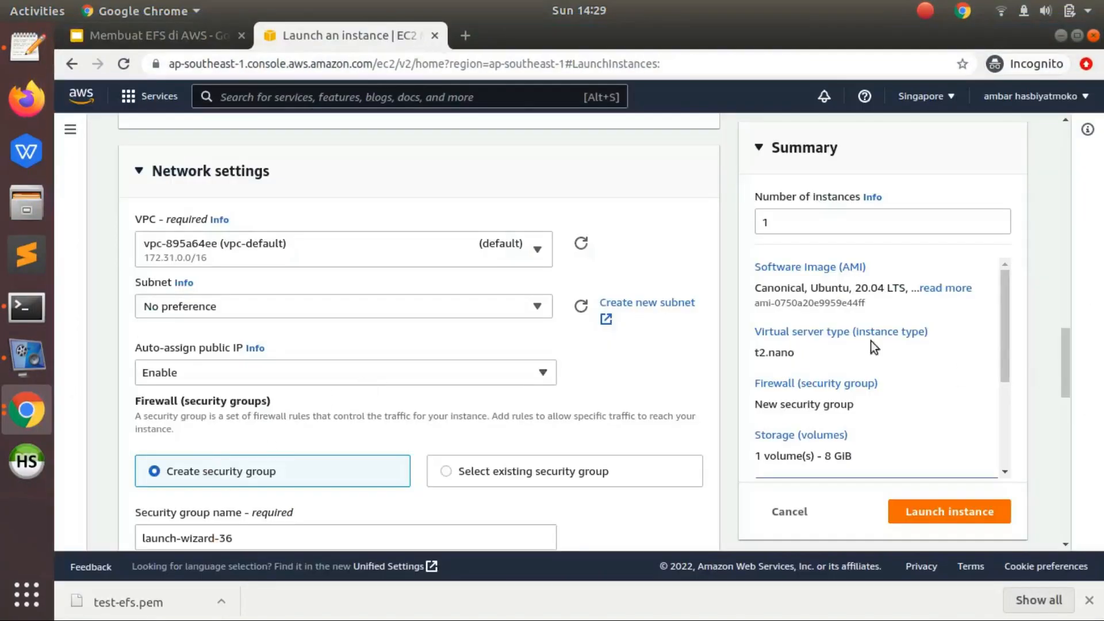
pyautogui.click(544, 315)
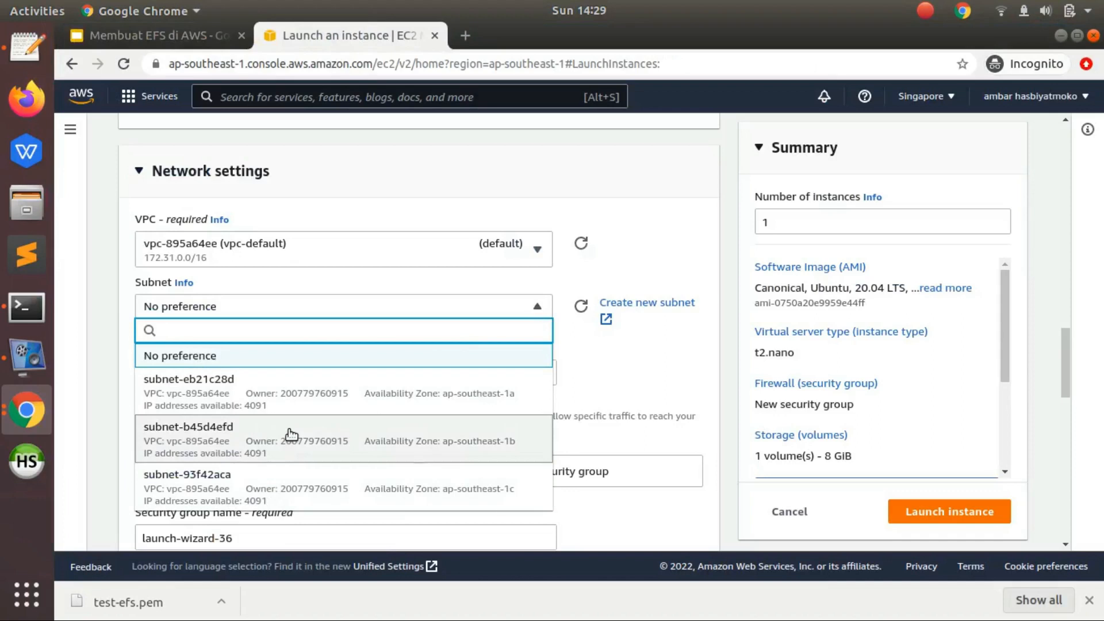
pyautogui.click(487, 396)
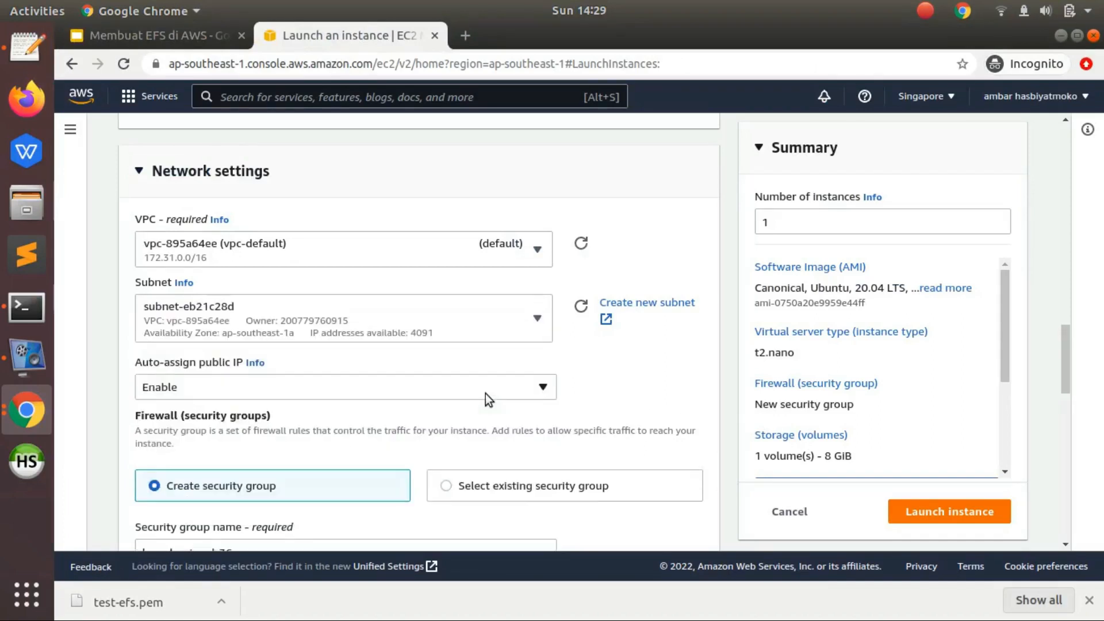
# - Name the new security group ec2-efs
pyautogui.moveTo(1064, 342); pyautogui.dragTo(1065, 386)
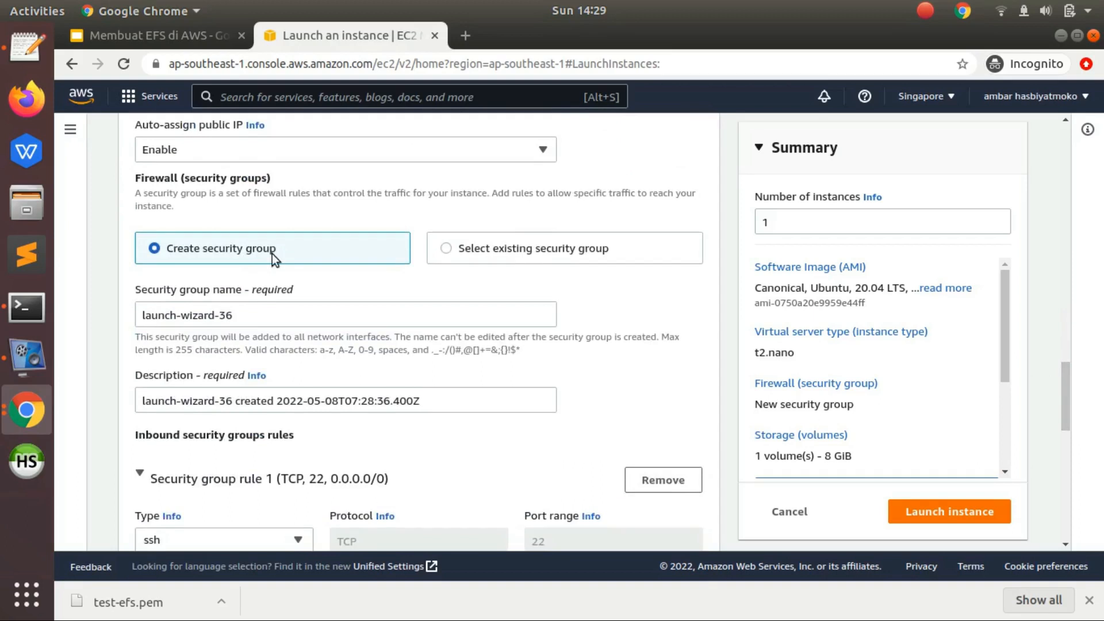
pyautogui.click(257, 305)
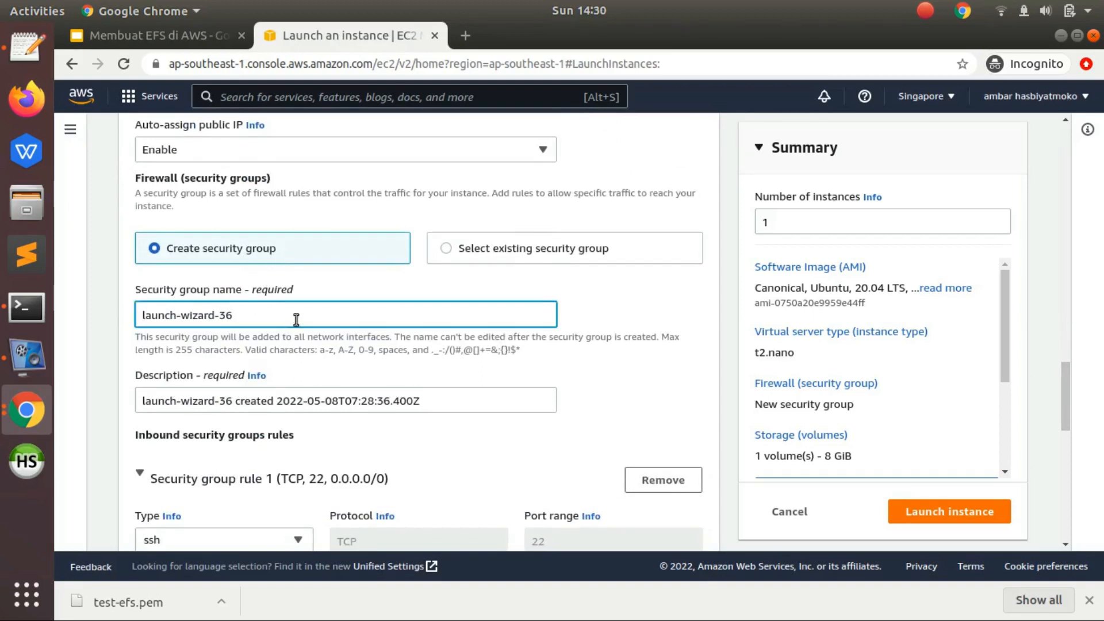
pyautogui.moveTo(296, 317); pyautogui.dragTo(22, 316)
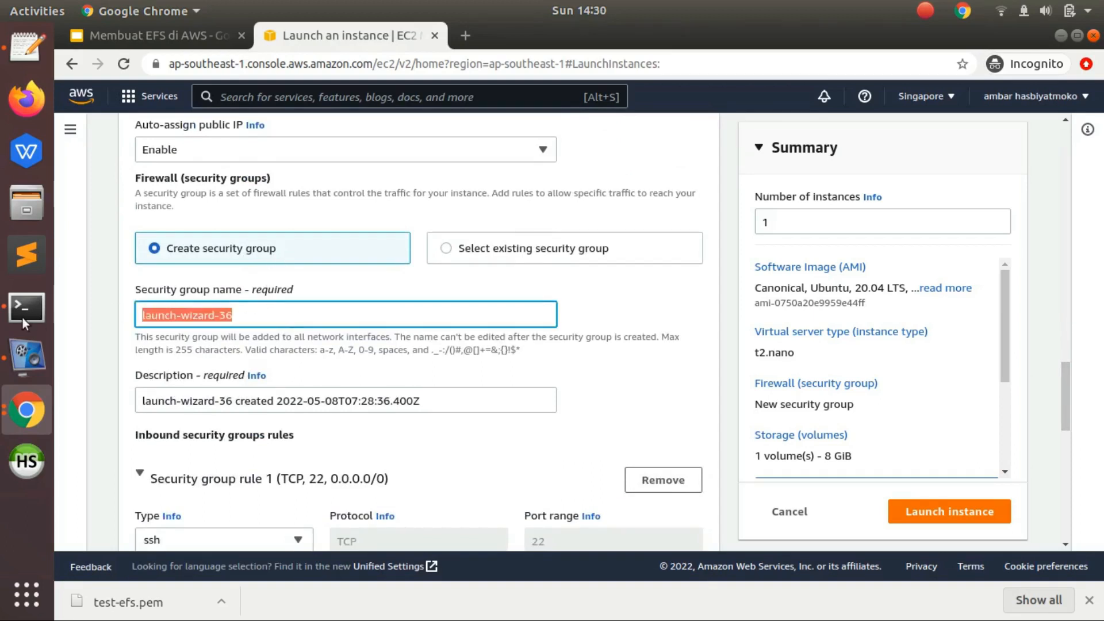
pyautogui.write('ec2-efs')
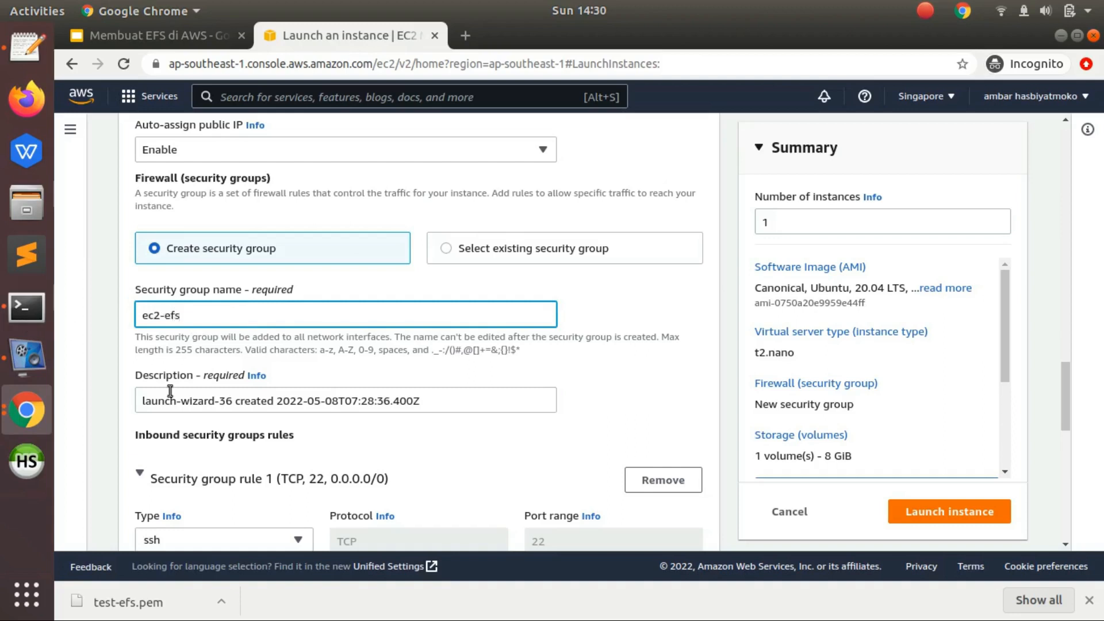
# - Replace the wizard name at the start of the security group description with ec2-efs, copied from the group name
pyautogui.moveTo(1065, 391); pyautogui.dragTo(1065, 398)
pyautogui.hotkey('ctrl', 'a')
pyautogui.hotkey('ctrl', 'c')
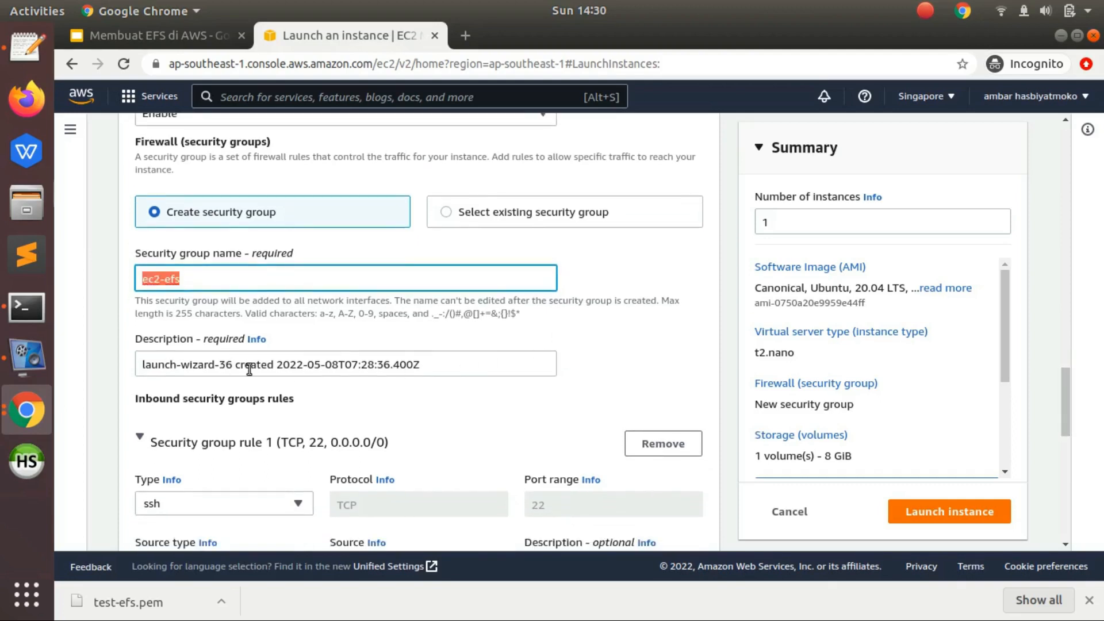
pyautogui.moveTo(213, 365); pyautogui.dragTo(136, 365)
pyautogui.hotkey('ctrl', 'v')
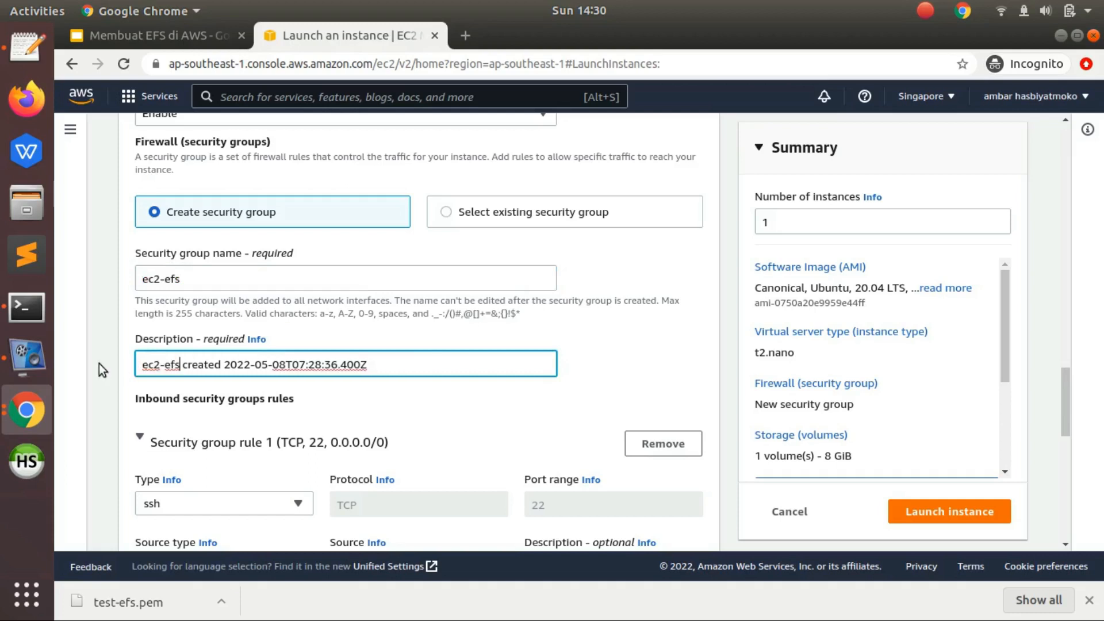
pyautogui.click(337, 296)
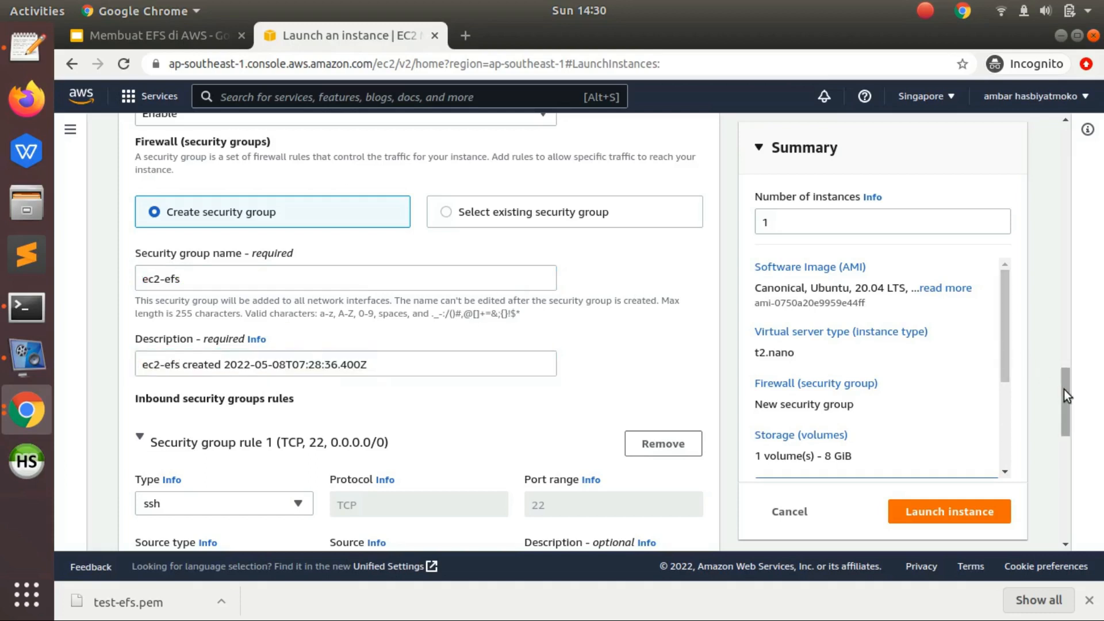
# - Launch the configured instance and open its entry in the instances list from the launch result
pyautogui.moveTo(1064, 398); pyautogui.dragTo(1053, 339)
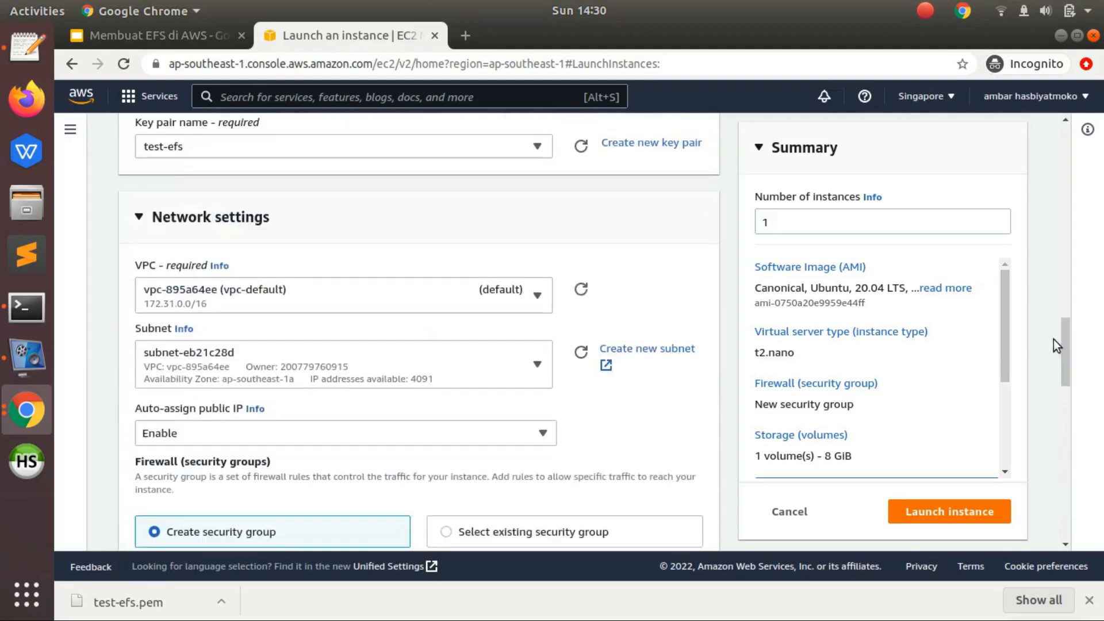
pyautogui.click(965, 512)
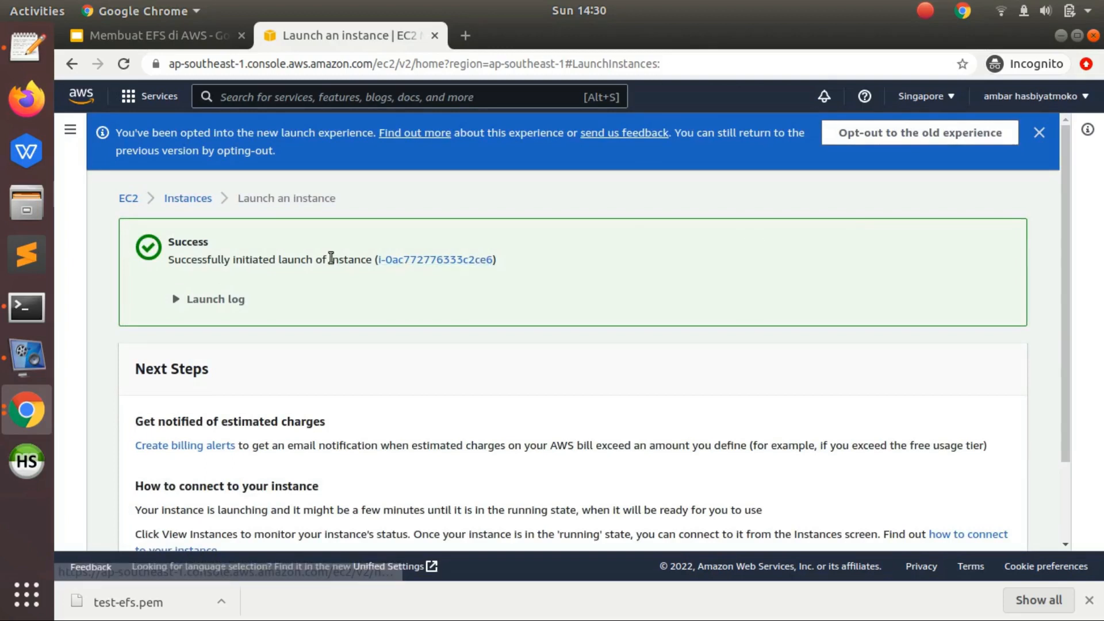
pyautogui.click(418, 259)
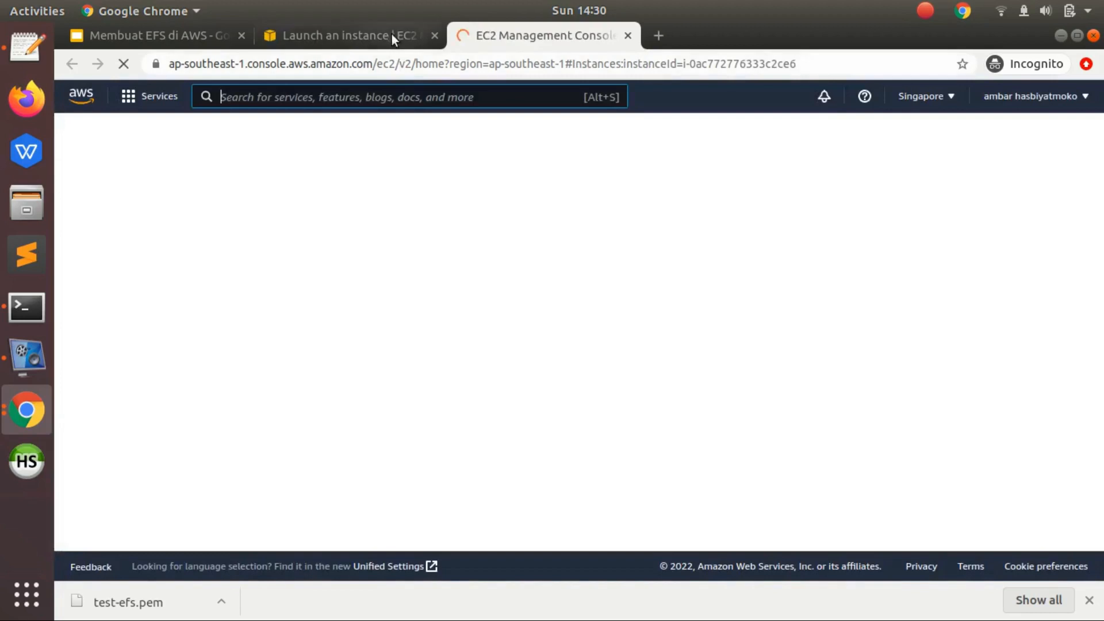
pyautogui.click(392, 33)
pyautogui.click(471, 30)
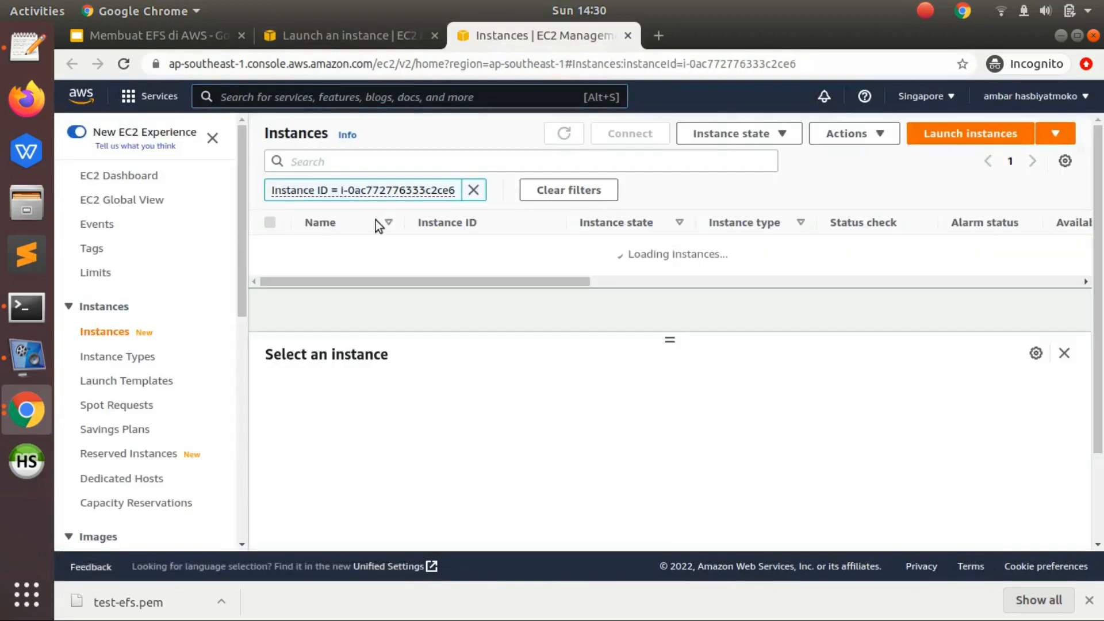
pyautogui.moveTo(375, 268)
pyautogui.mouseDown()
pyautogui.moveTo(428, 260)
pyautogui.moveTo(372, 262)
pyautogui.mouseUp()
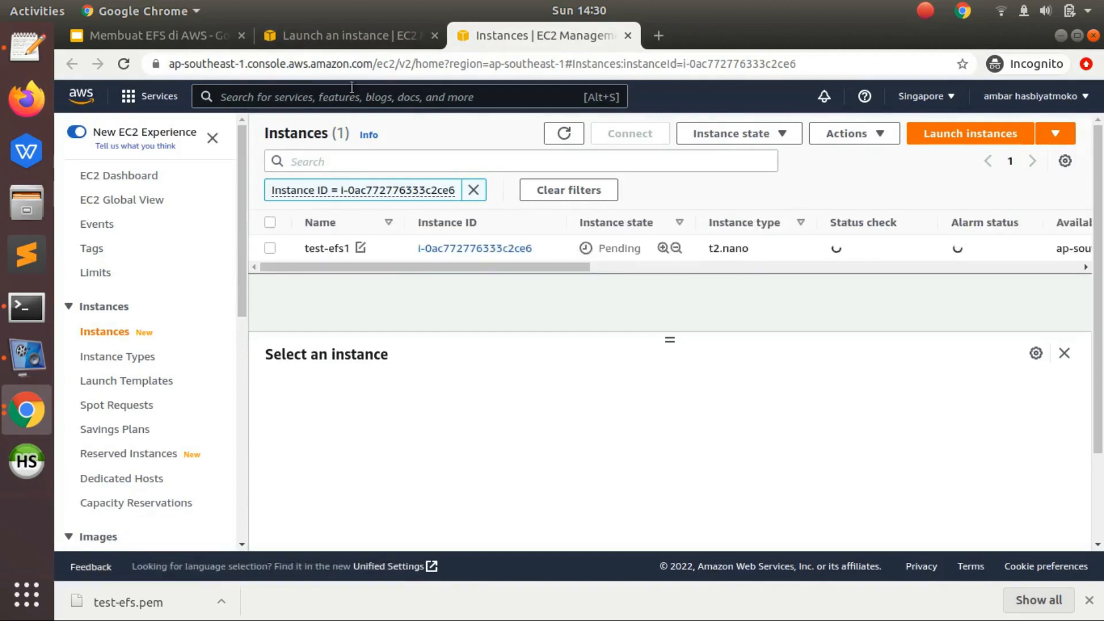
pyautogui.click(364, 24)
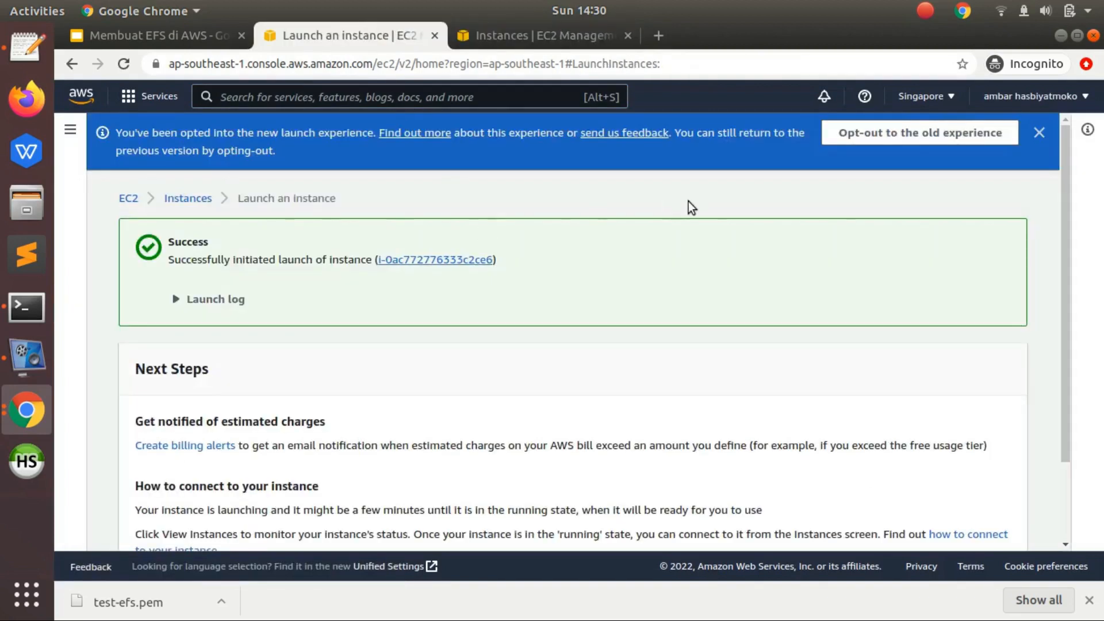
pyautogui.click(572, 33)
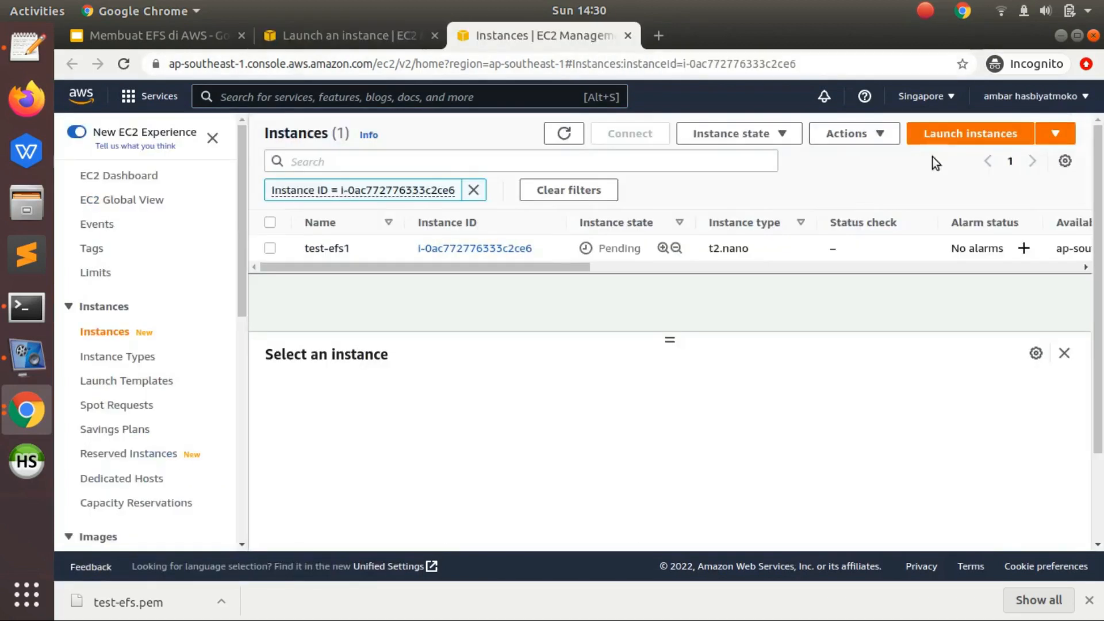
# - Start launching another EC2 instance from the instances list and name it test-efs2
pyautogui.click(966, 136)
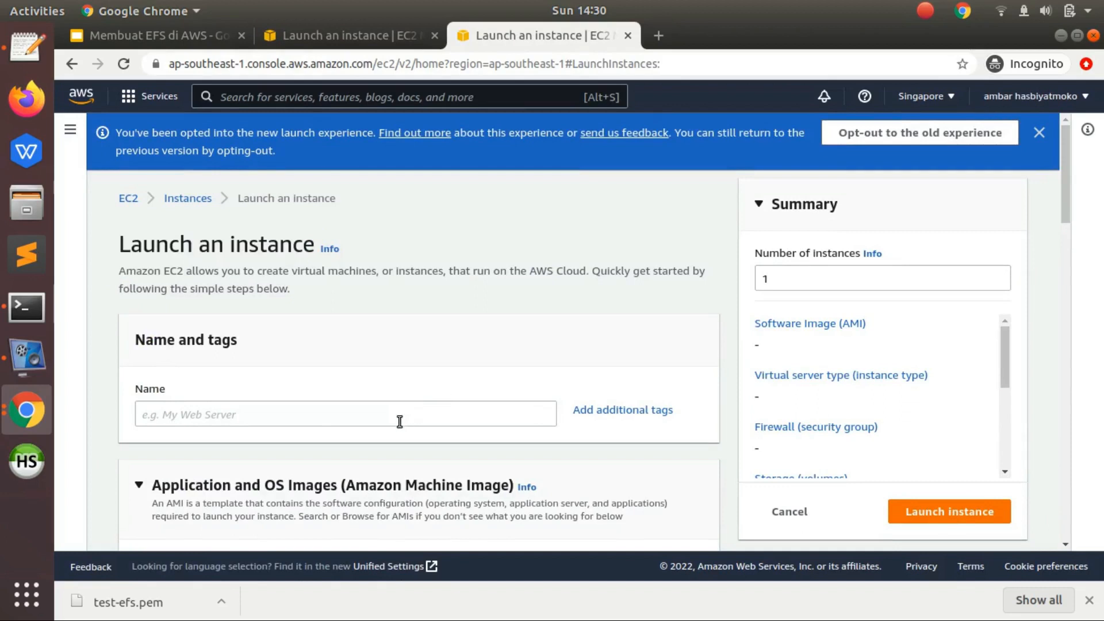
pyautogui.click(399, 421)
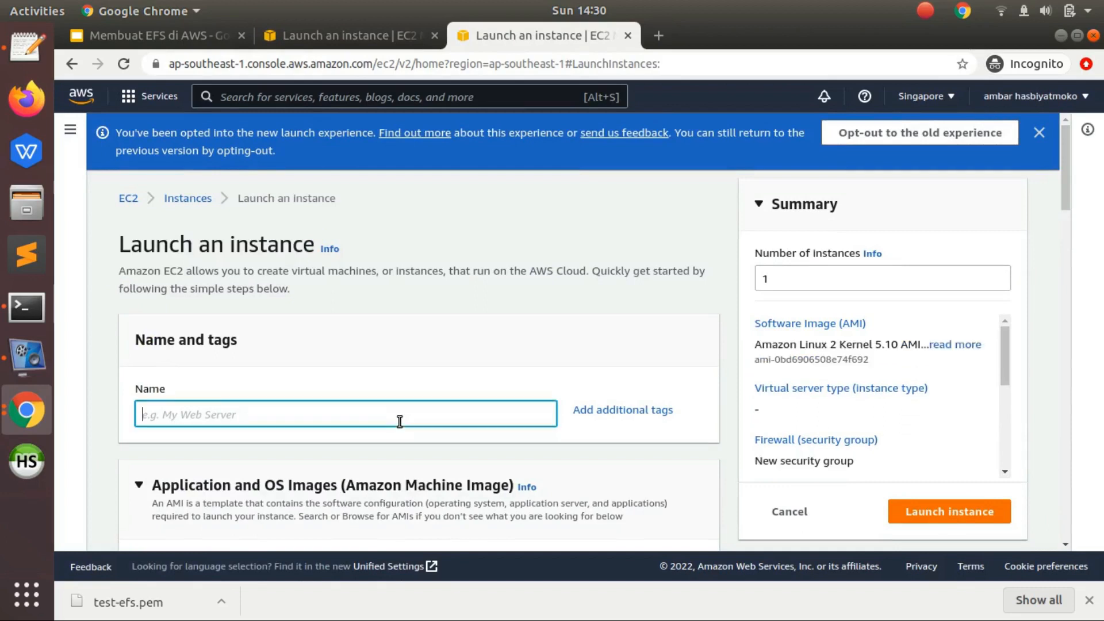
pyautogui.write('test-efs2')
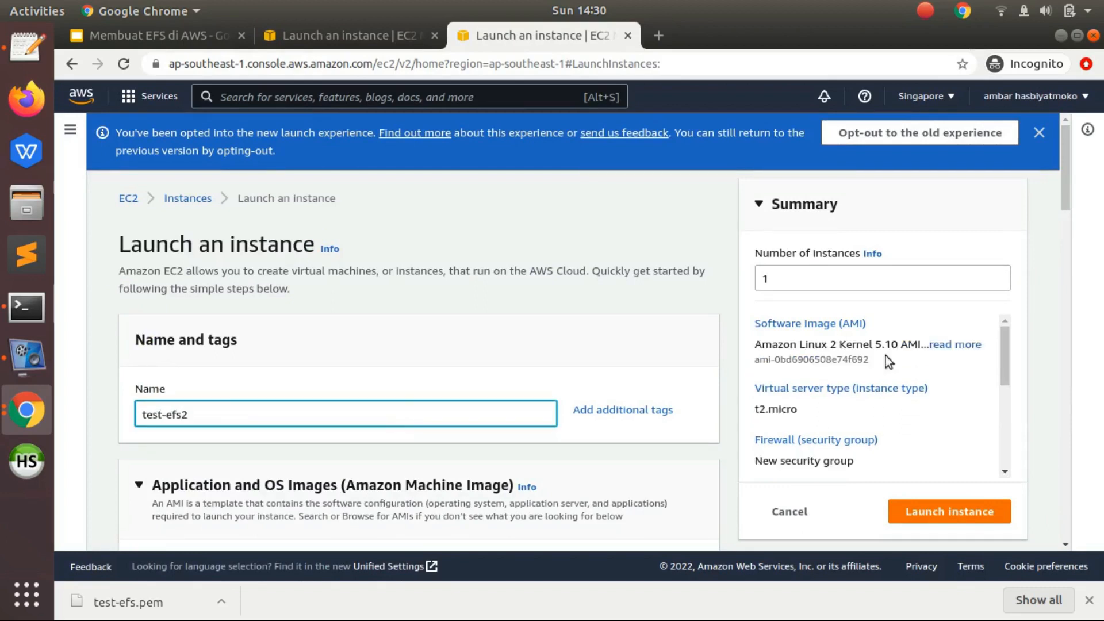
# - Choose the Ubuntu Server 20.04 LTS (HVM), SSD Volume Type image for the new instance
pyautogui.moveTo(1067, 181); pyautogui.dragTo(1063, 279)
pyautogui.click(274, 297)
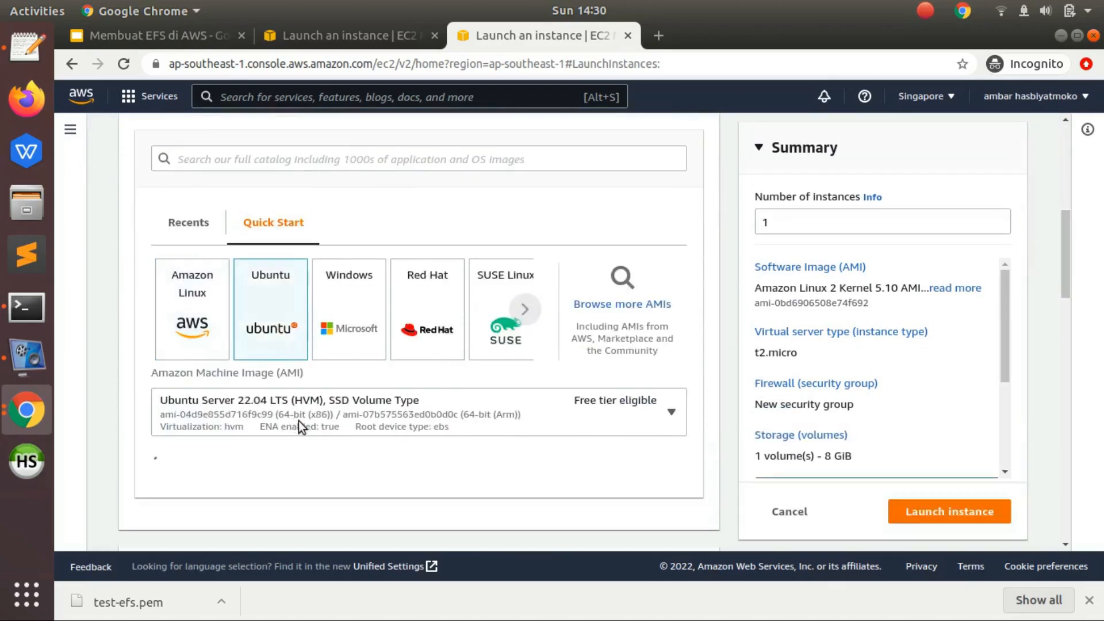
pyautogui.click(299, 425)
pyautogui.click(278, 251)
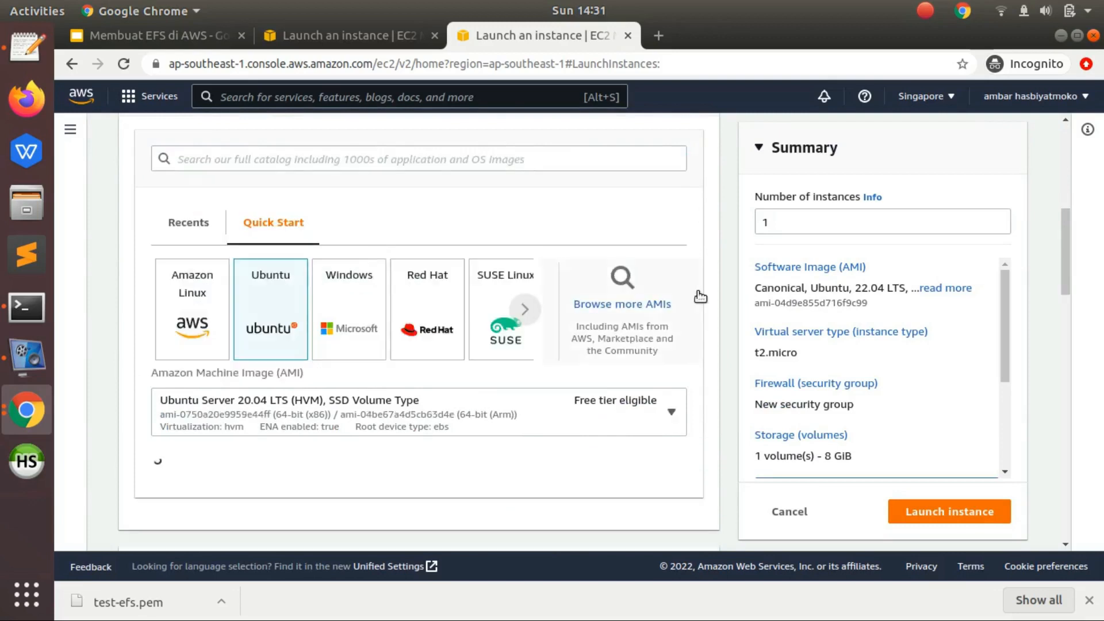
# - Set the instance type to t2.nano
pyautogui.moveTo(1068, 244); pyautogui.dragTo(1053, 321)
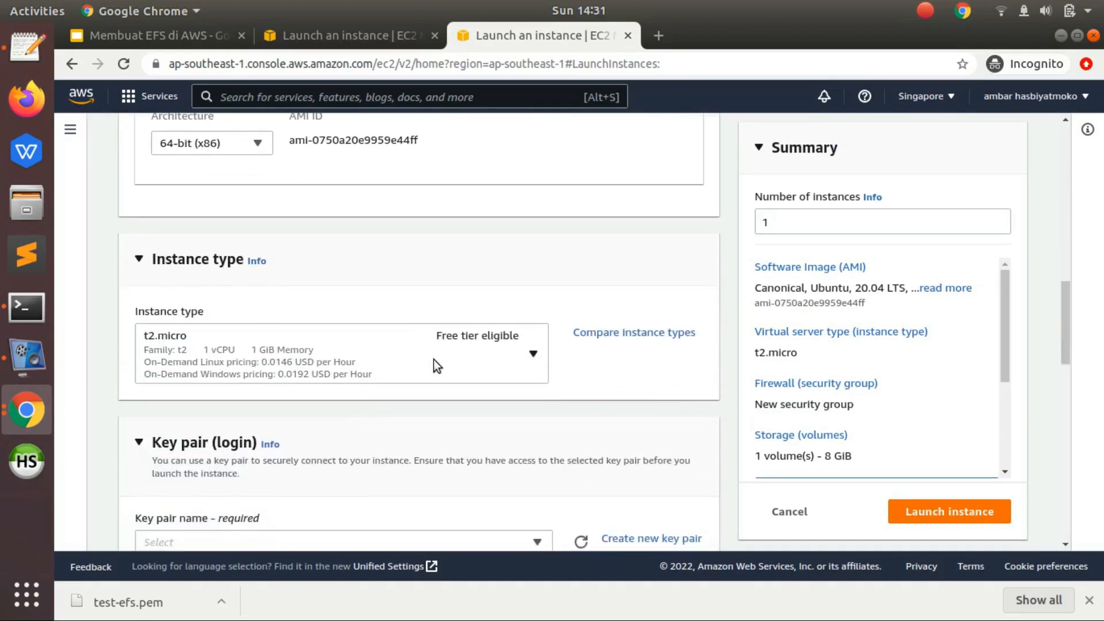
pyautogui.click(405, 374)
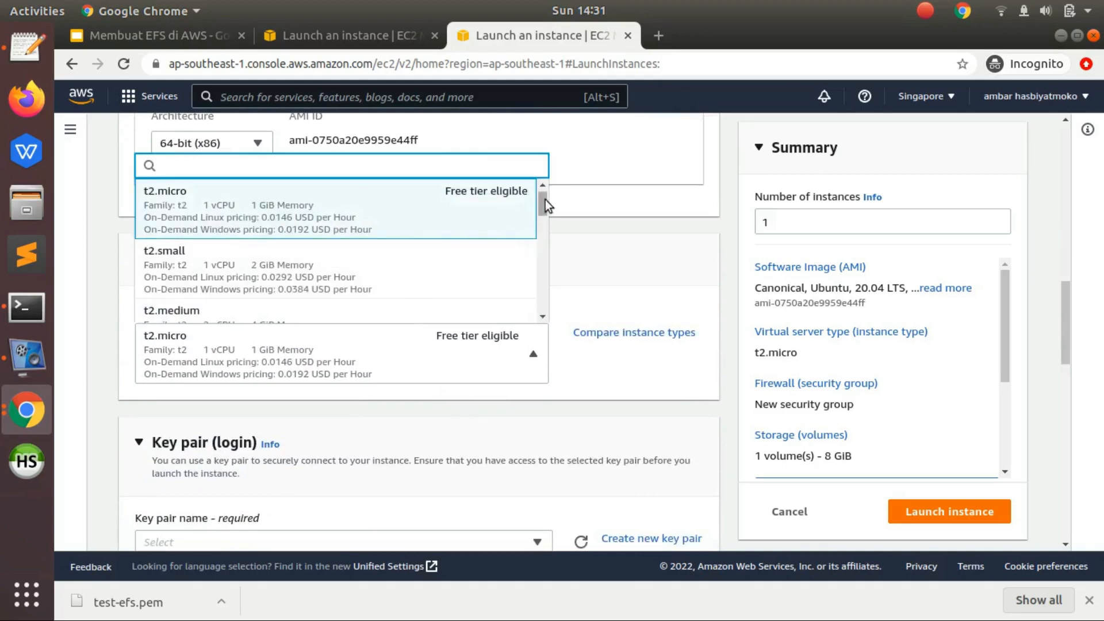
pyautogui.moveTo(545, 199); pyautogui.dragTo(545, 189)
pyautogui.click(319, 280)
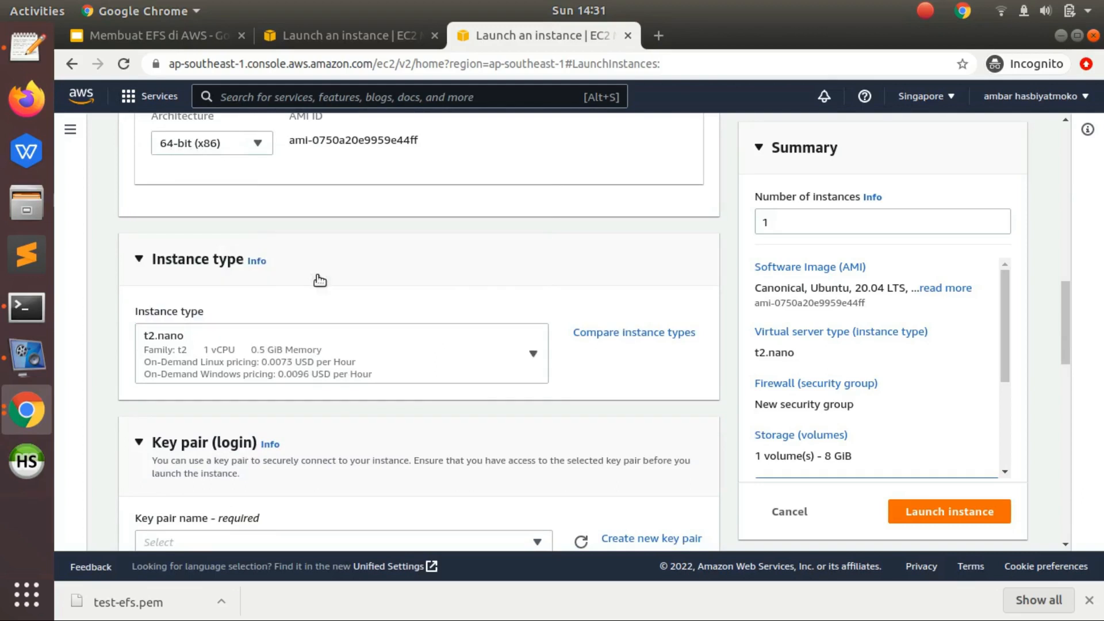
# - Find the existing test-efs key pair by name and assign it to the instance
pyautogui.moveTo(1061, 312); pyautogui.dragTo(1060, 368)
pyautogui.click(516, 245)
pyautogui.write('test')
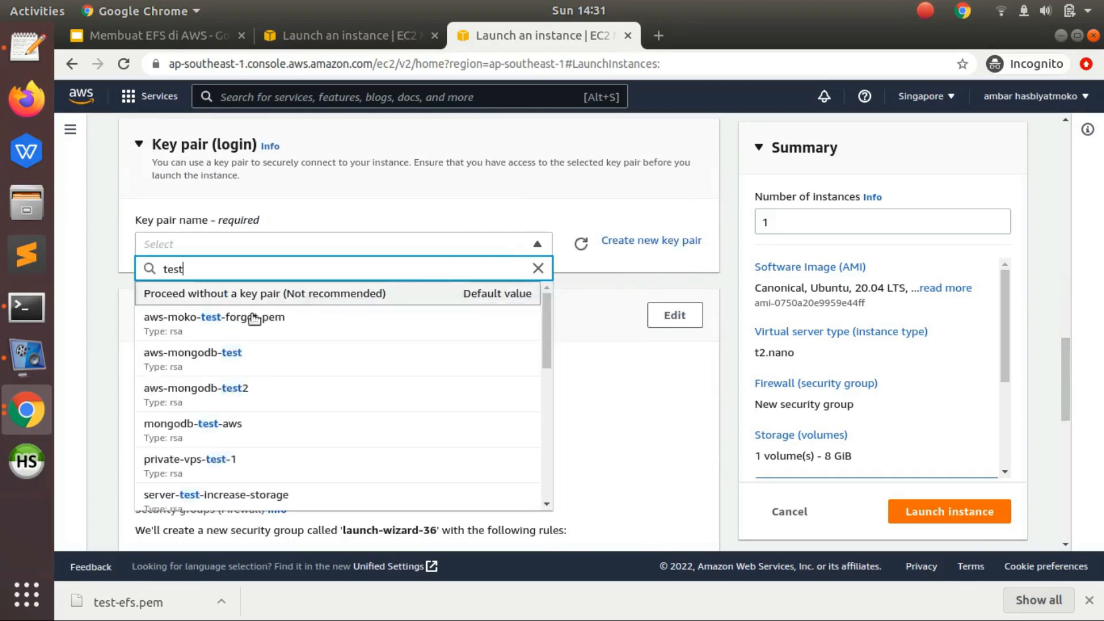
pyautogui.write('-ef')
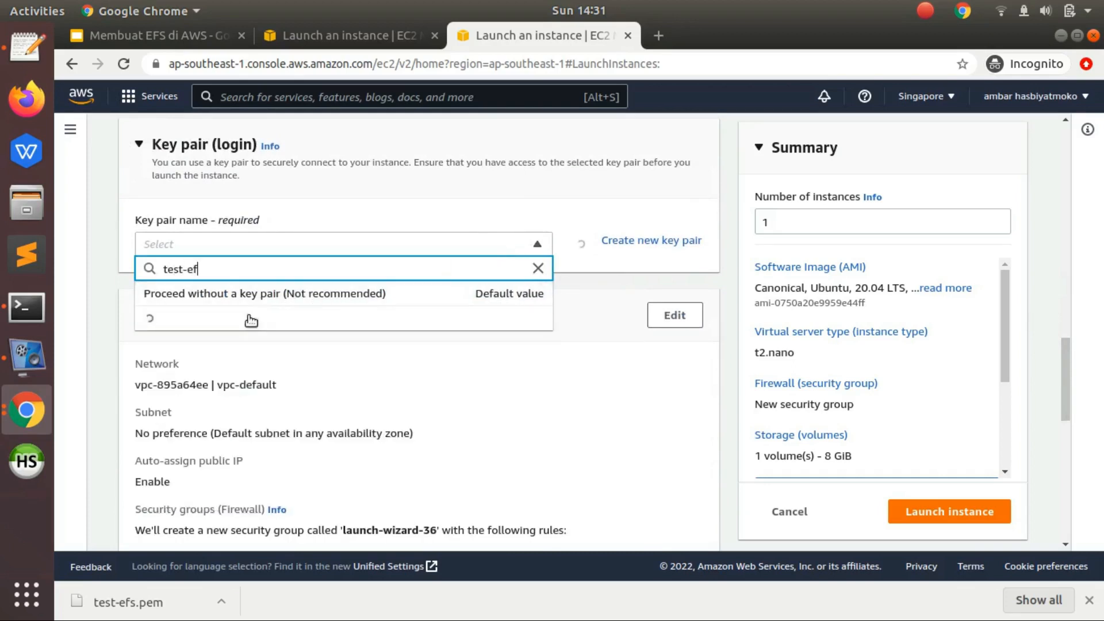
pyautogui.click(276, 325)
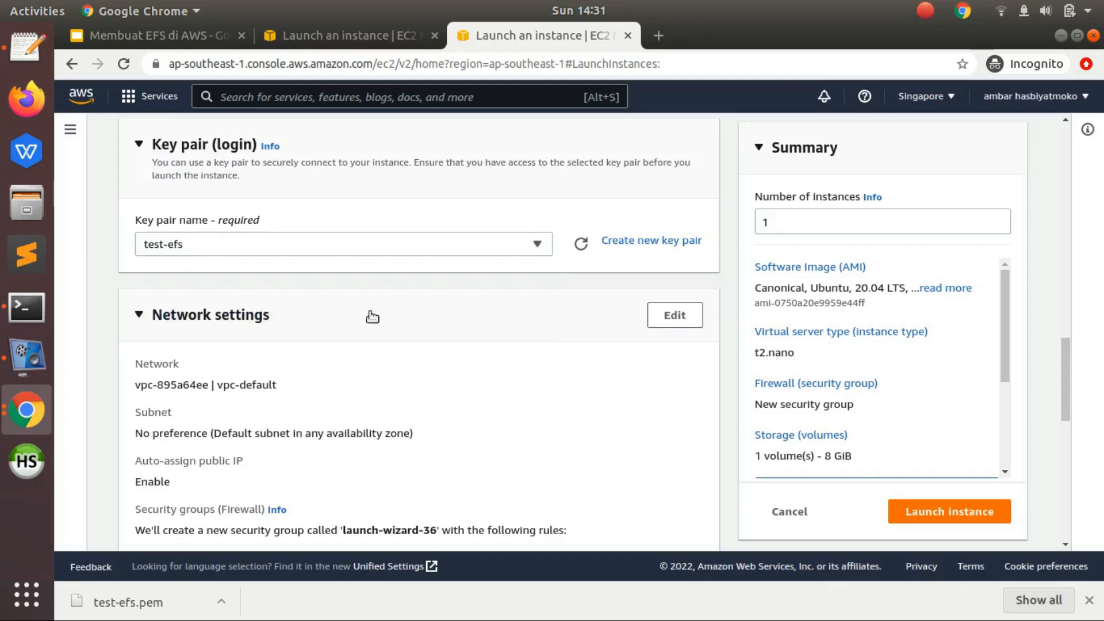
# - Edit the network settings and set the subnet to subnet-eb21c28d in availability zone ap-southeast-1a
pyautogui.click(672, 320)
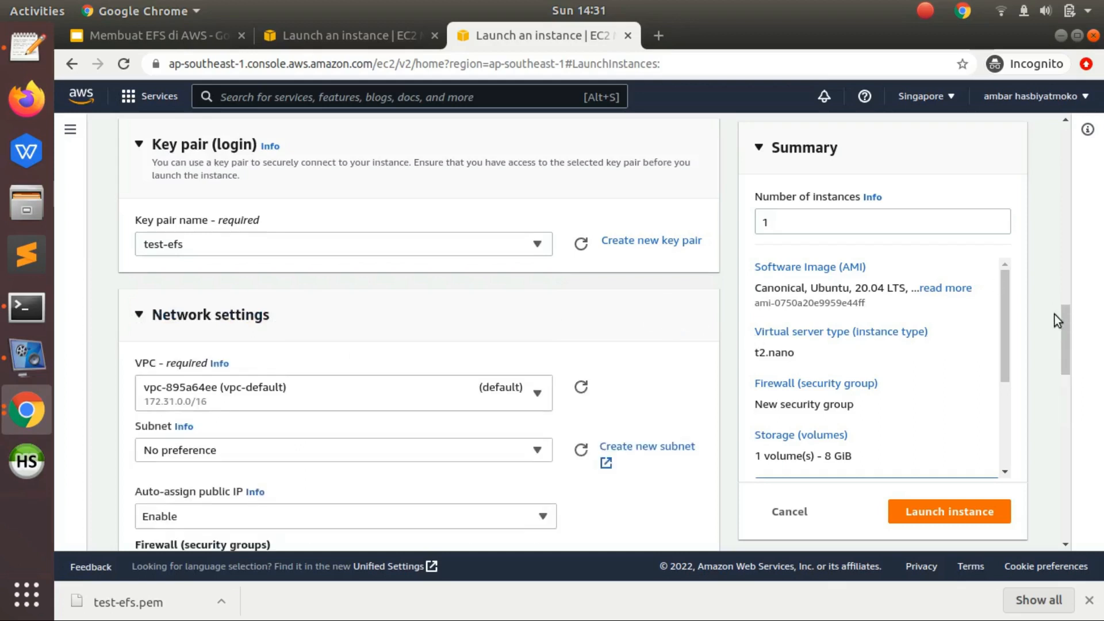
pyautogui.moveTo(1063, 326); pyautogui.dragTo(1064, 359)
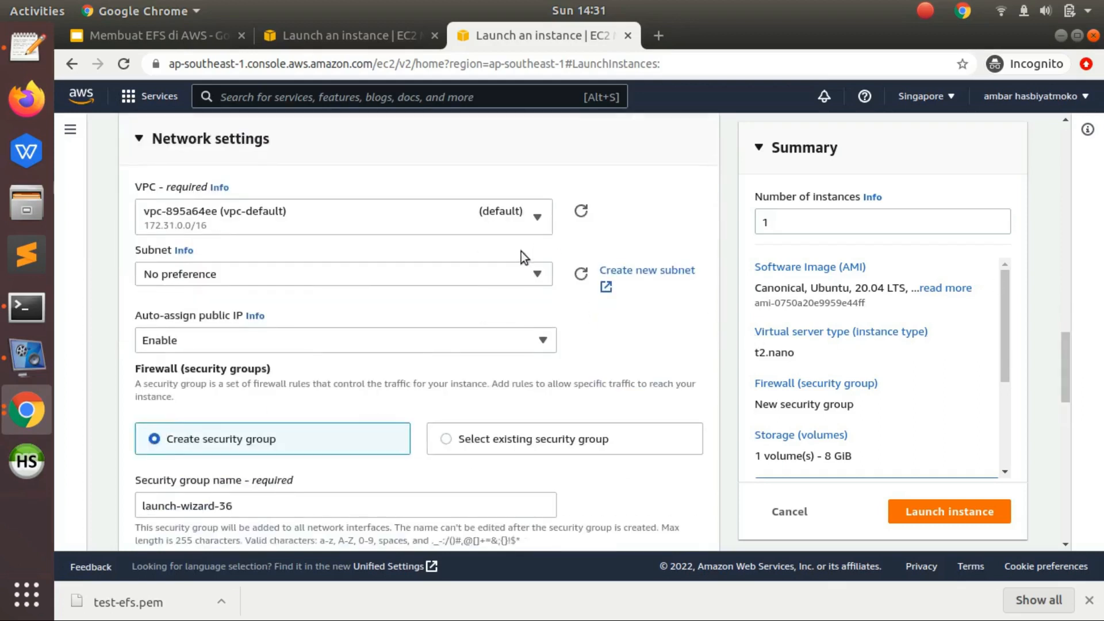
pyautogui.click(498, 270)
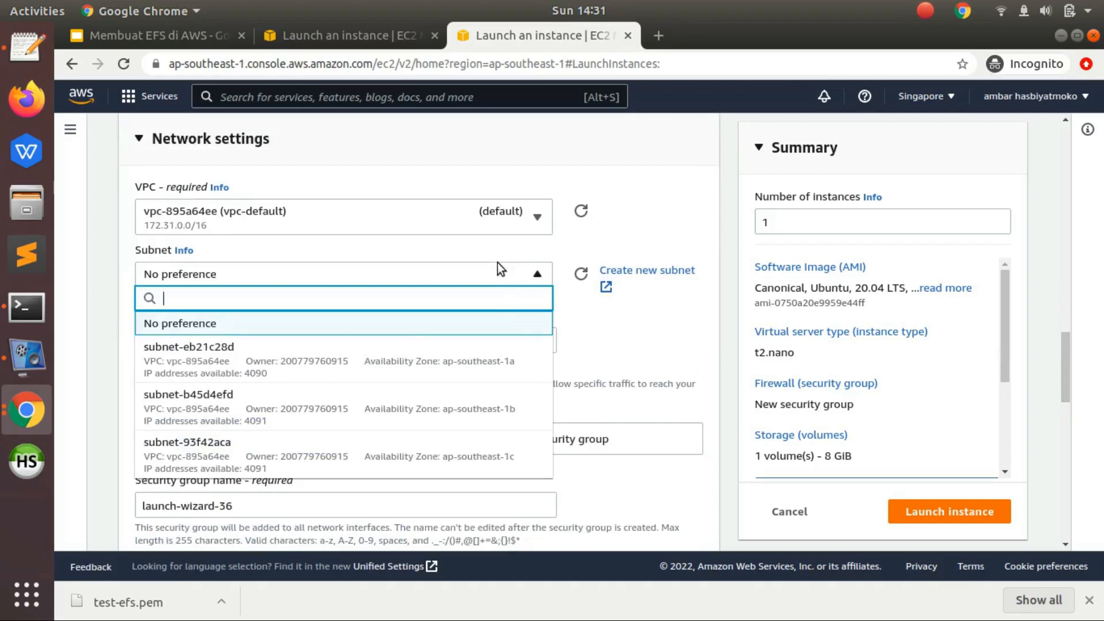
pyautogui.click(505, 348)
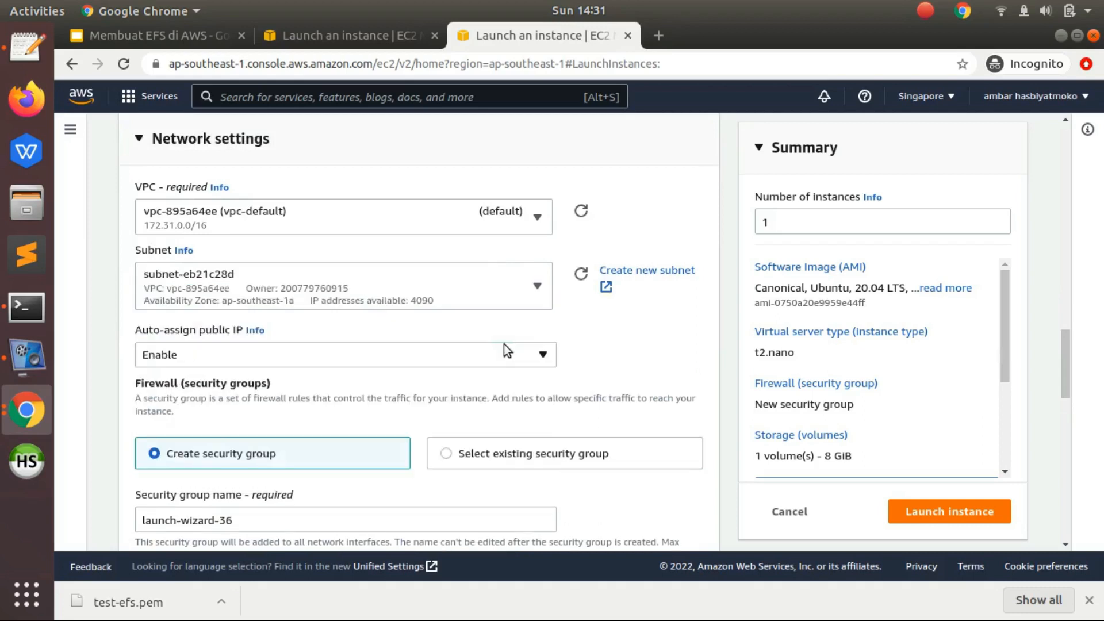
# - Use an existing security group for the firewall and select ec2-efs
pyautogui.click(479, 456)
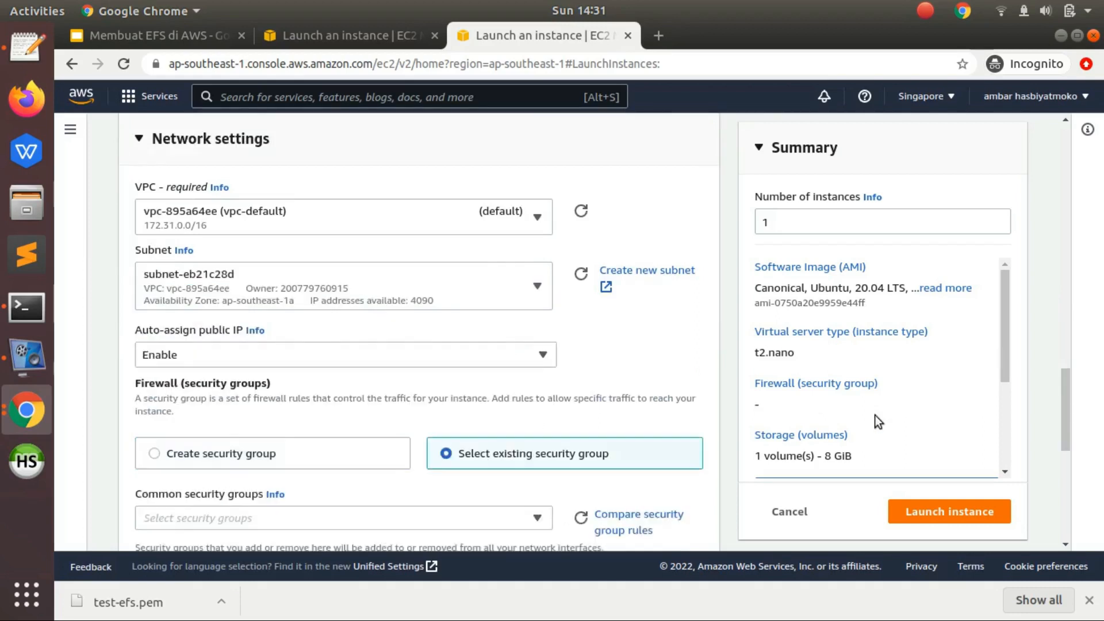
pyautogui.moveTo(1065, 405); pyautogui.dragTo(1063, 425)
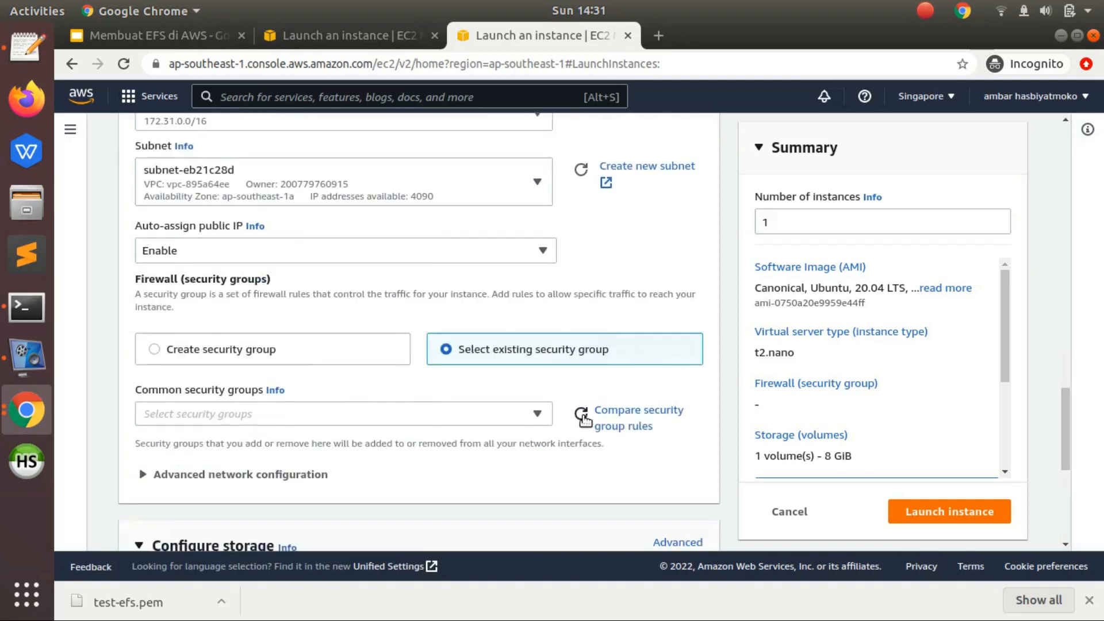
pyautogui.click(482, 415)
pyautogui.write('te')
pyautogui.write('c2')
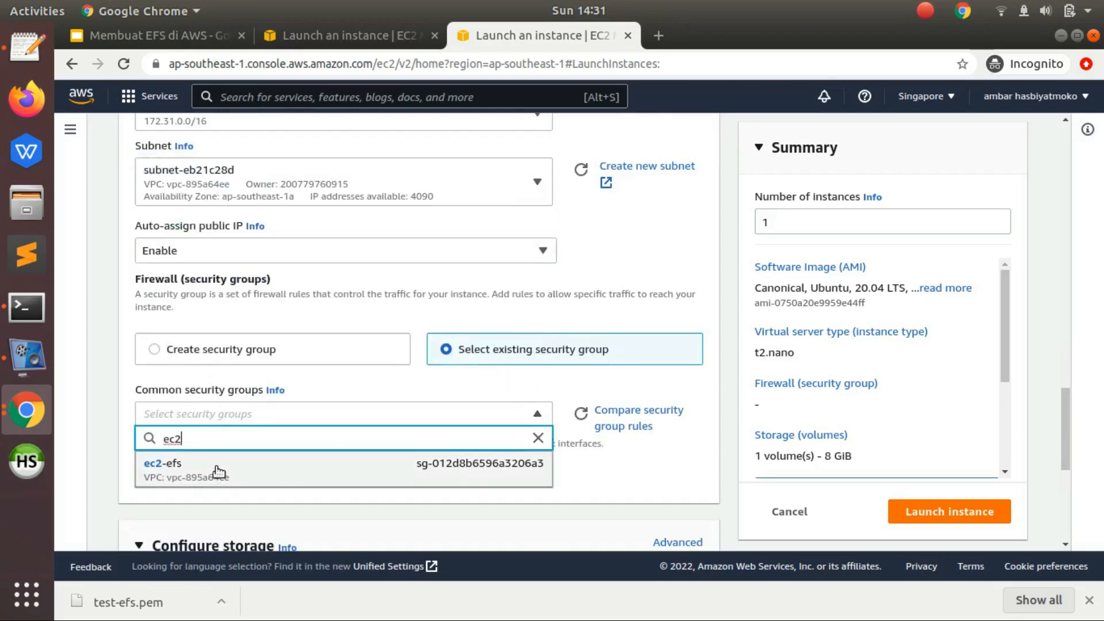
pyautogui.click(219, 471)
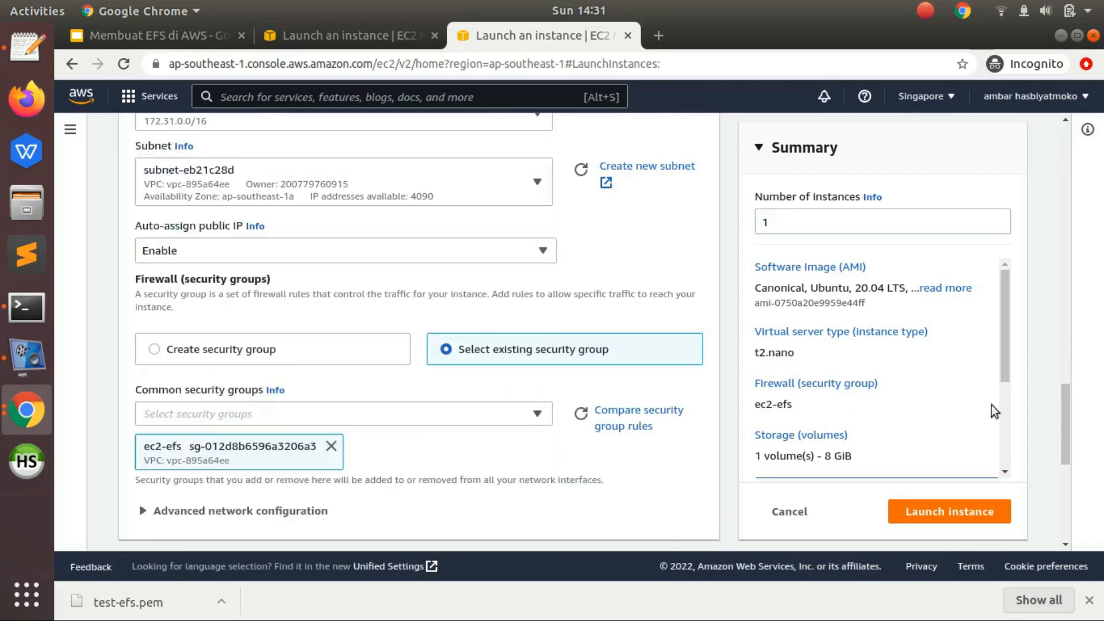
# - Review the network settings and compare the chosen subnet with the other available subnets and their availability zones
pyautogui.moveTo(1063, 412); pyautogui.dragTo(1063, 424)
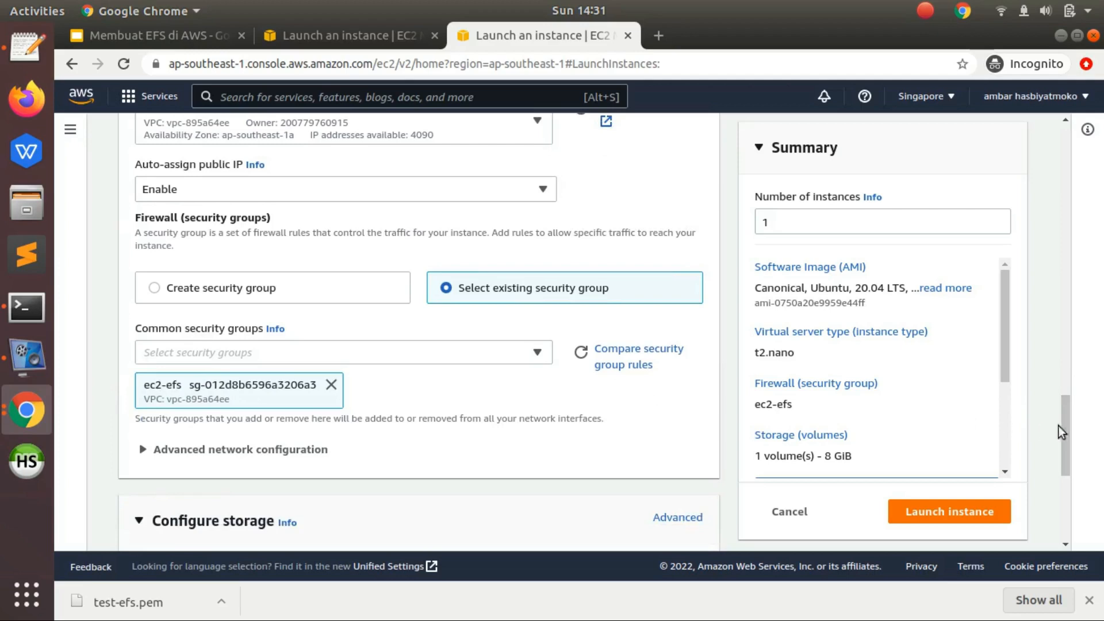
pyautogui.moveTo(1066, 427); pyautogui.dragTo(1061, 389)
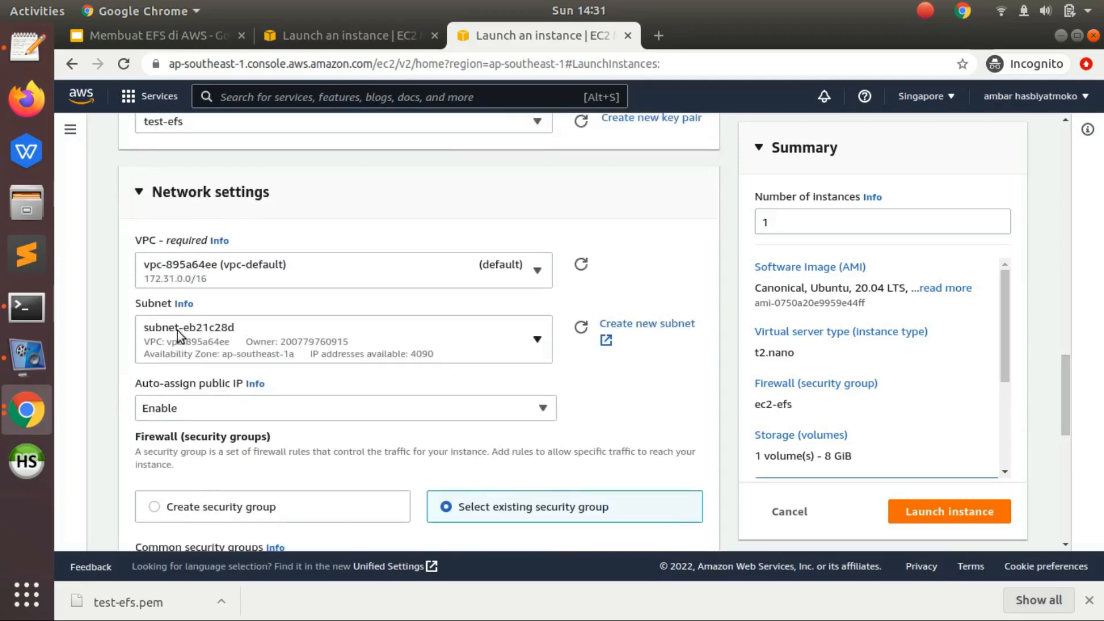
pyautogui.click(540, 336)
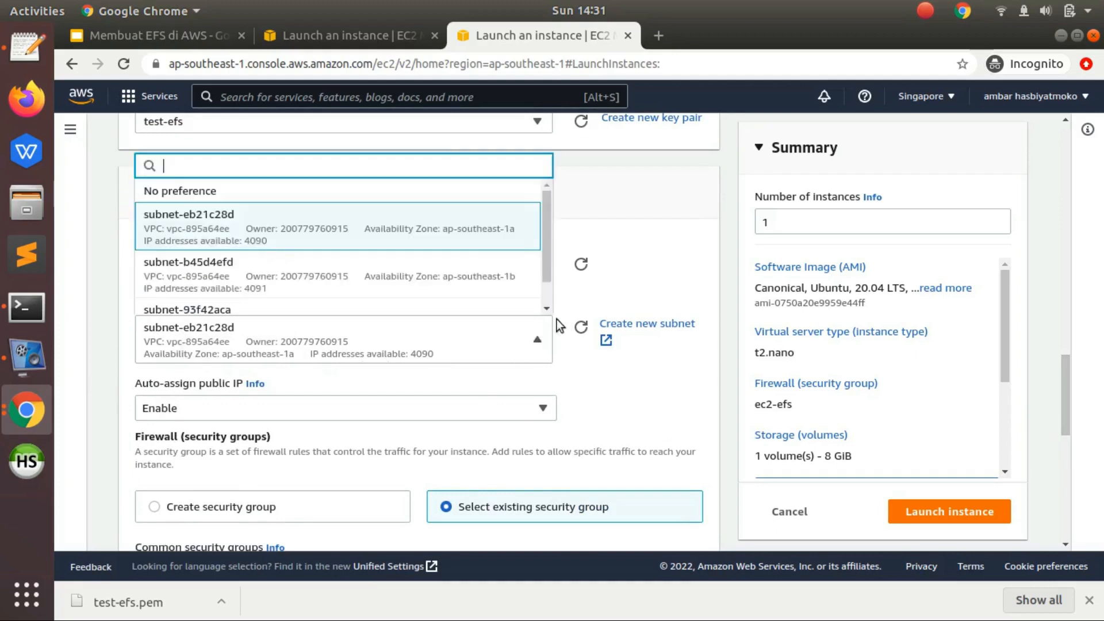
pyautogui.click(616, 259)
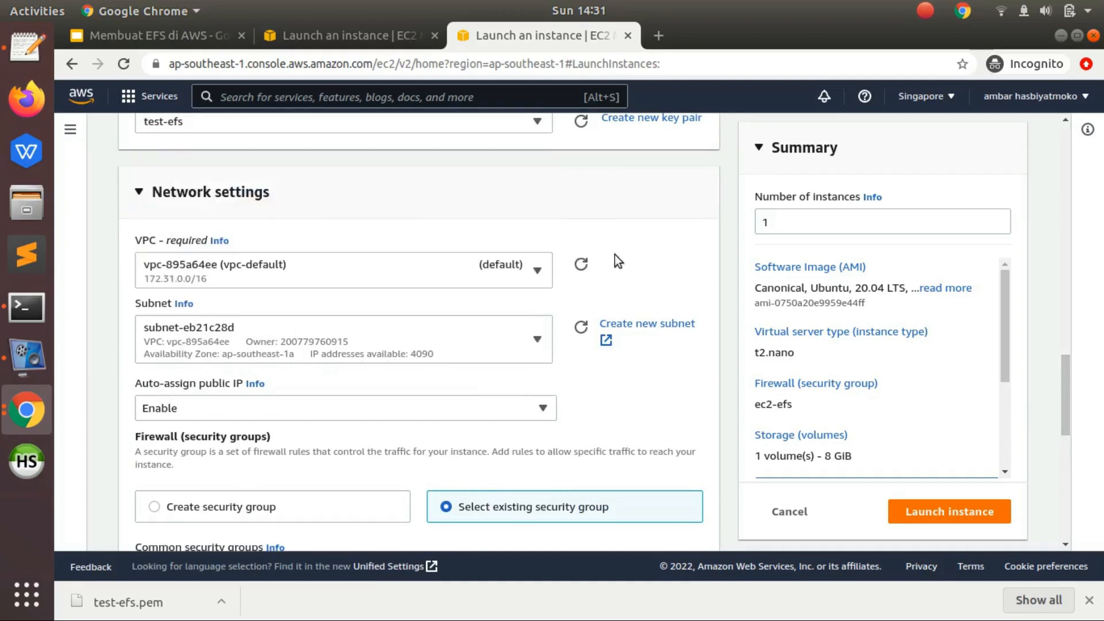
# - Launch the test-efs2 instance and open the list of all instances
pyautogui.moveTo(1065, 388); pyautogui.dragTo(1057, 457)
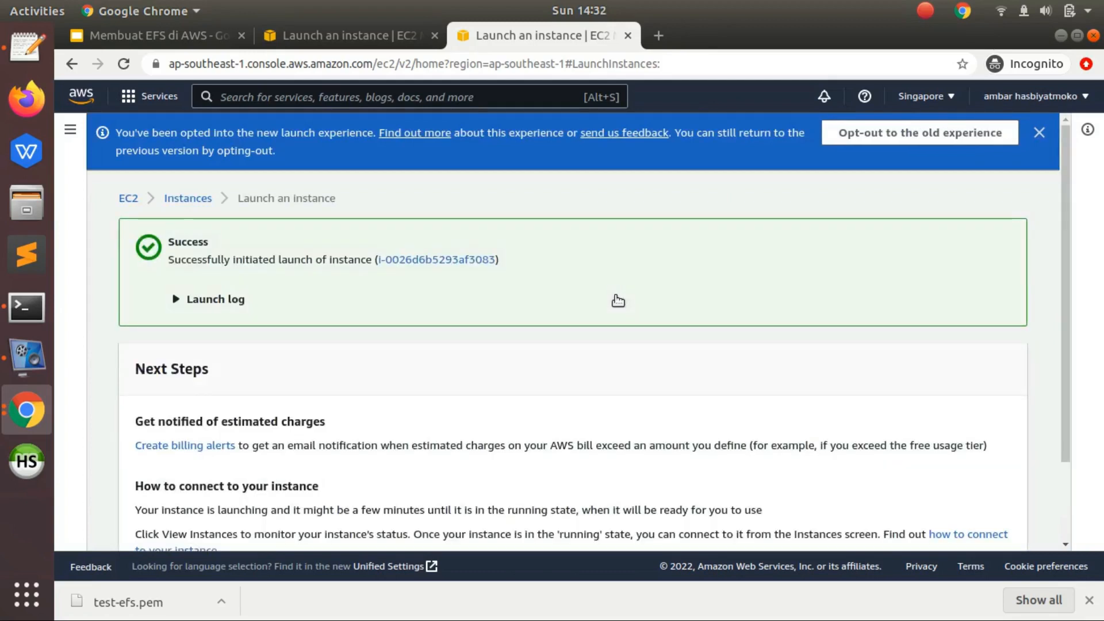
pyautogui.moveTo(1064, 266); pyautogui.dragTo(1061, 454)
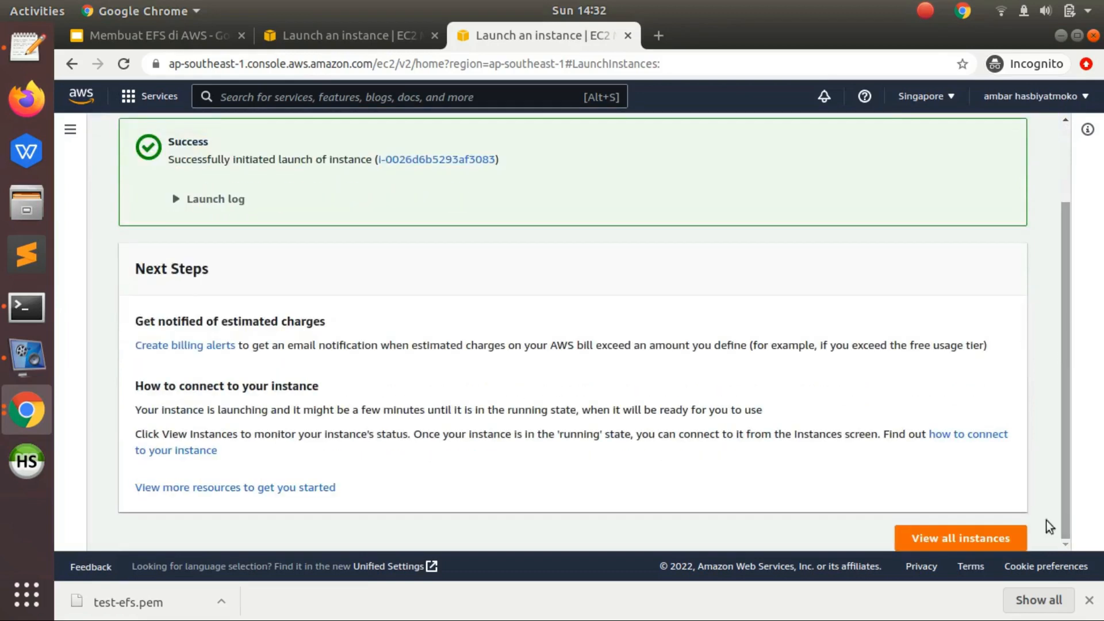
pyautogui.click(974, 536)
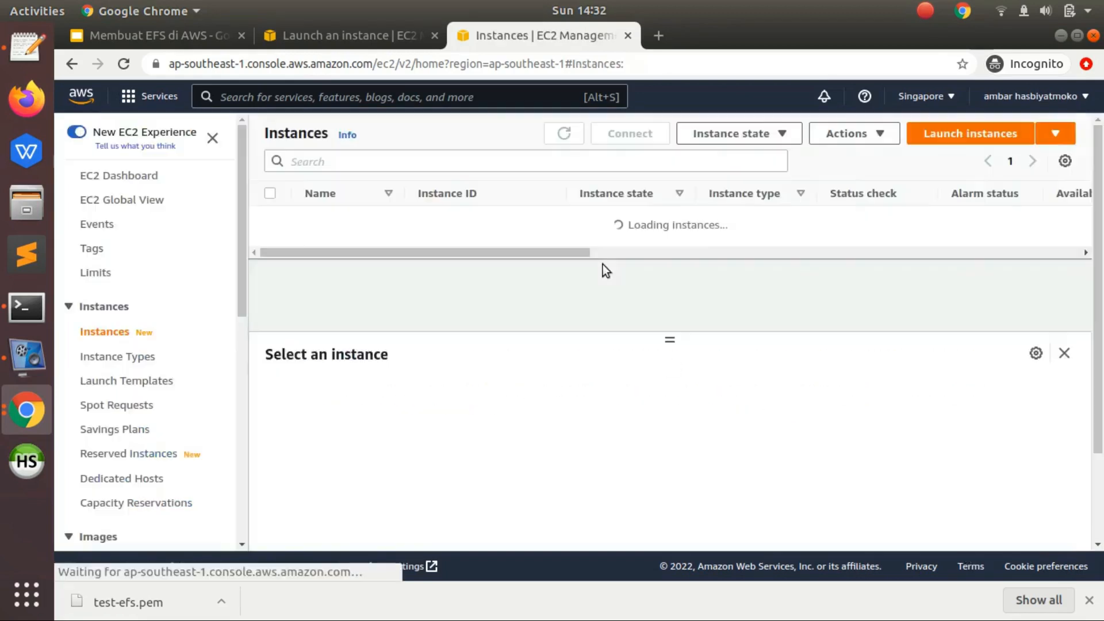
pyautogui.moveTo(431, 262)
pyautogui.mouseDown()
pyautogui.moveTo(488, 263)
pyautogui.moveTo(411, 257)
pyautogui.mouseUp()
# - Switch to the Membuat EFS di AWS presentation in Google Slides and read the Steps slide in full-screen view
pyautogui.click(181, 42)
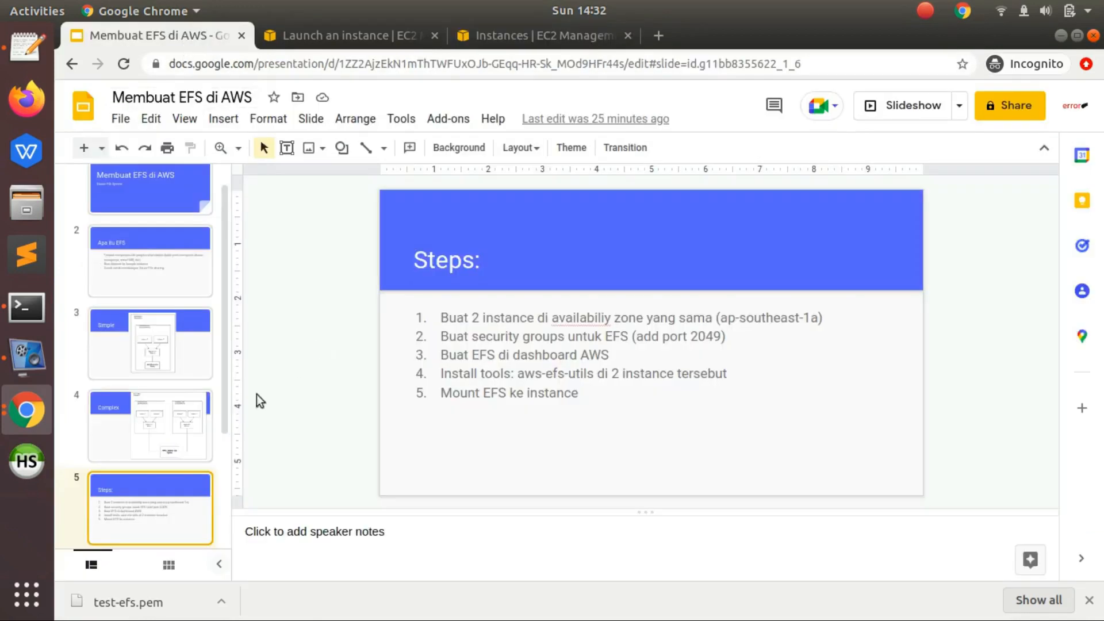
pyautogui.hotkey('ctrl', 'F5')
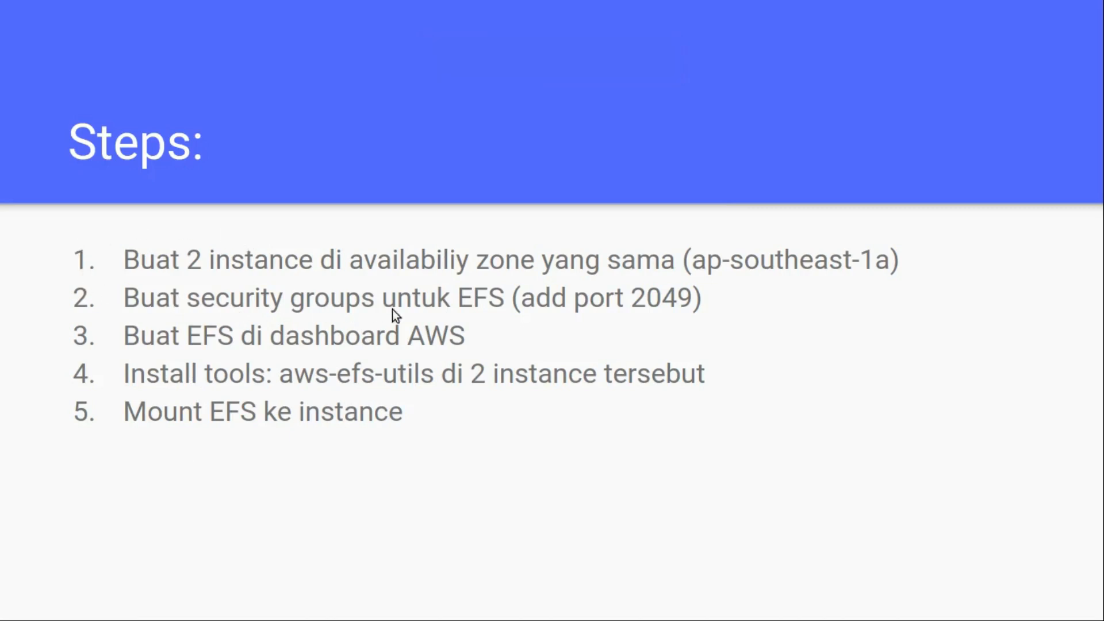
pyautogui.press('Escape')
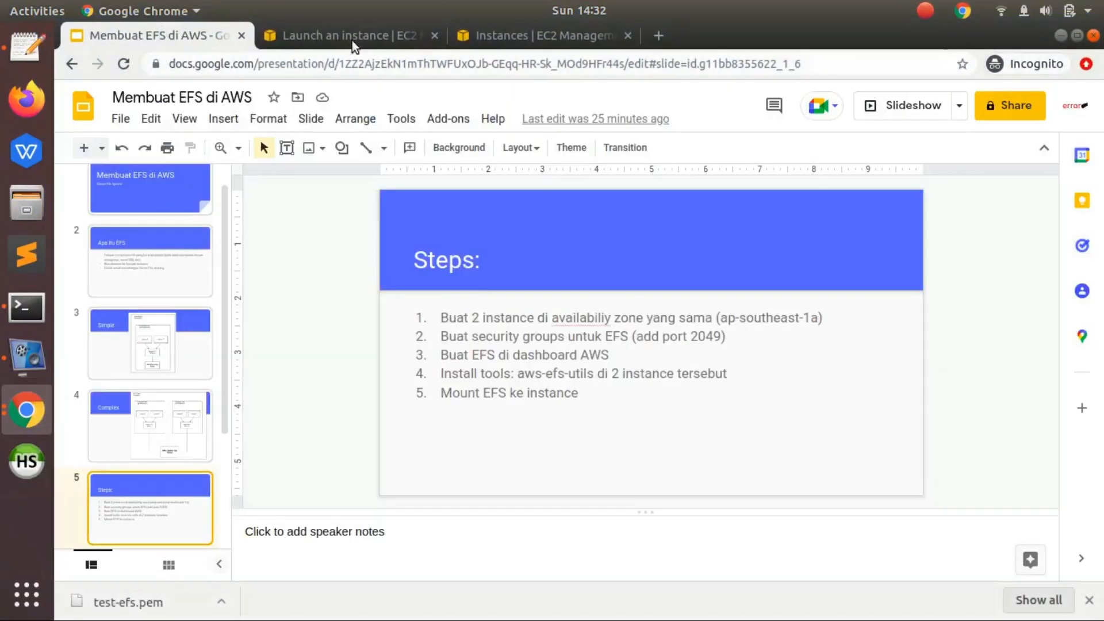
# - Switch back to the EC2 console, go to the security groups, and start creating a new one
pyautogui.click(316, 35)
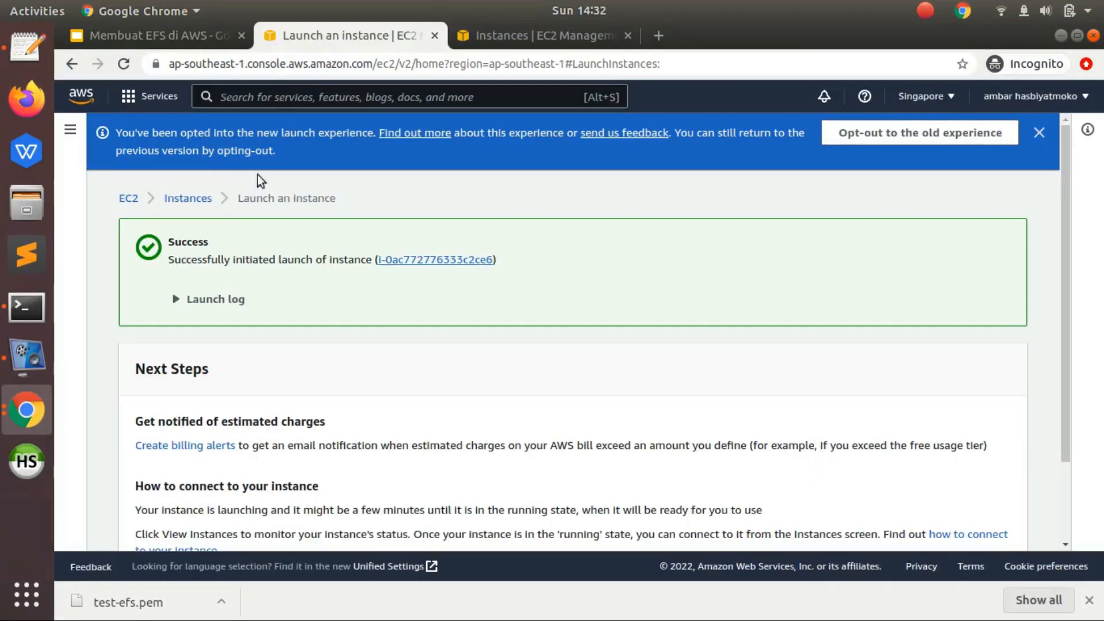
pyautogui.click(70, 129)
pyautogui.moveTo(239, 260); pyautogui.dragTo(240, 464)
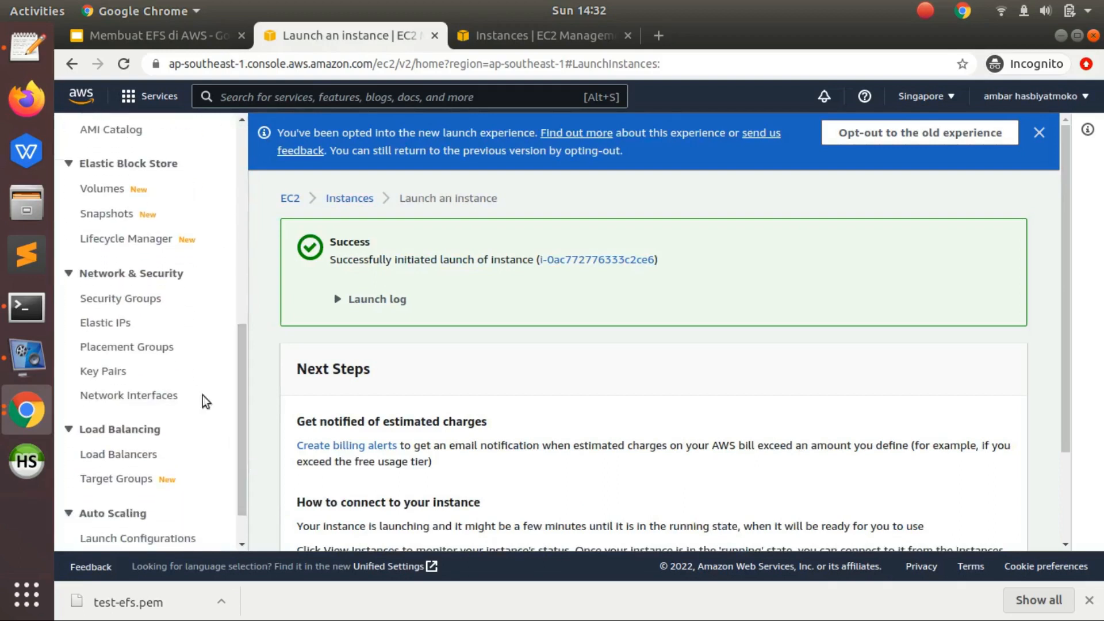
pyautogui.click(138, 299)
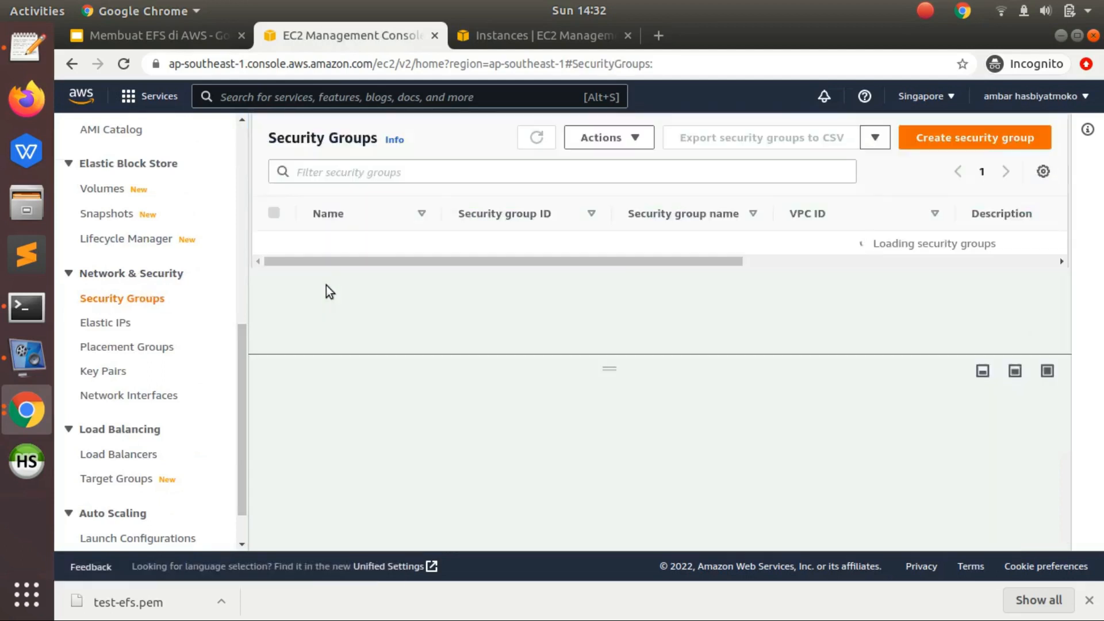
pyautogui.click(963, 138)
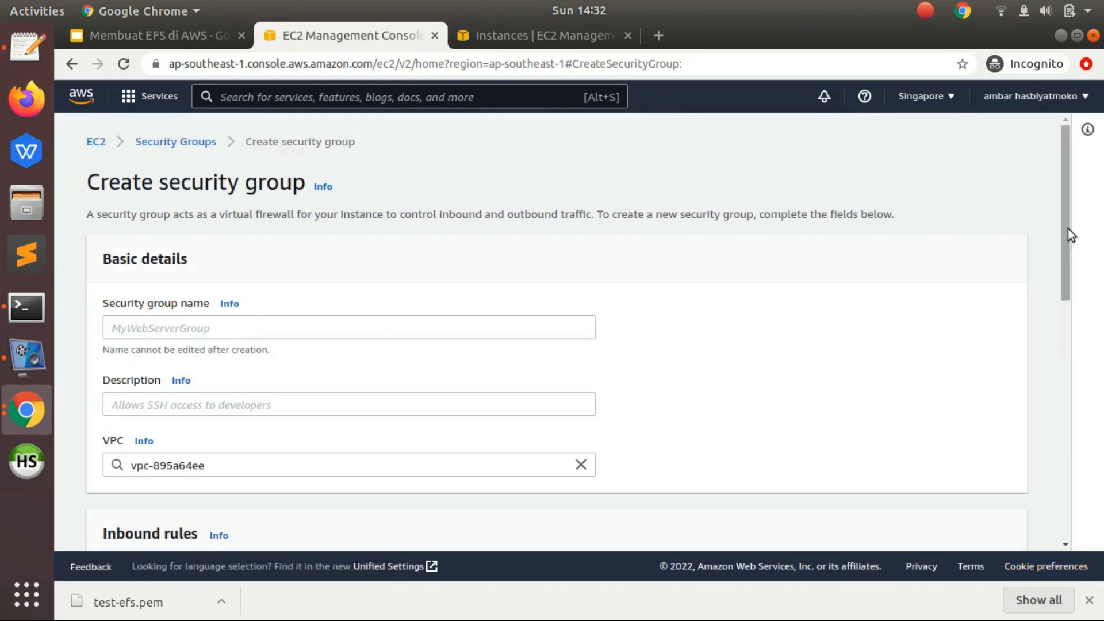
# - Name the new security group efs-sg-test
pyautogui.moveTo(1065, 207); pyautogui.dragTo(1065, 236)
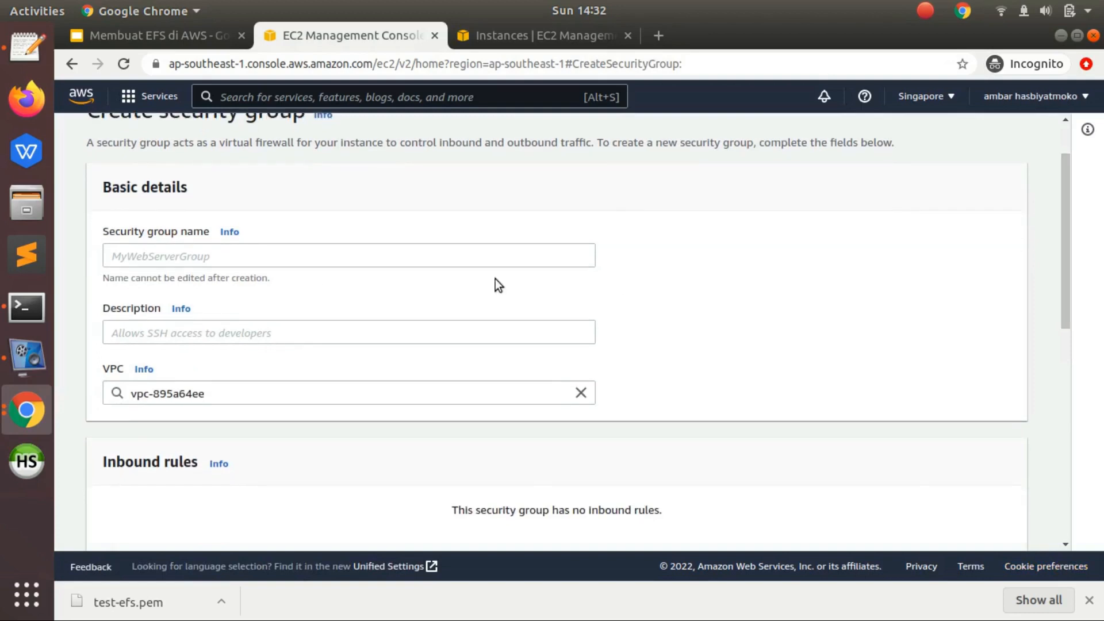
pyautogui.click(281, 256)
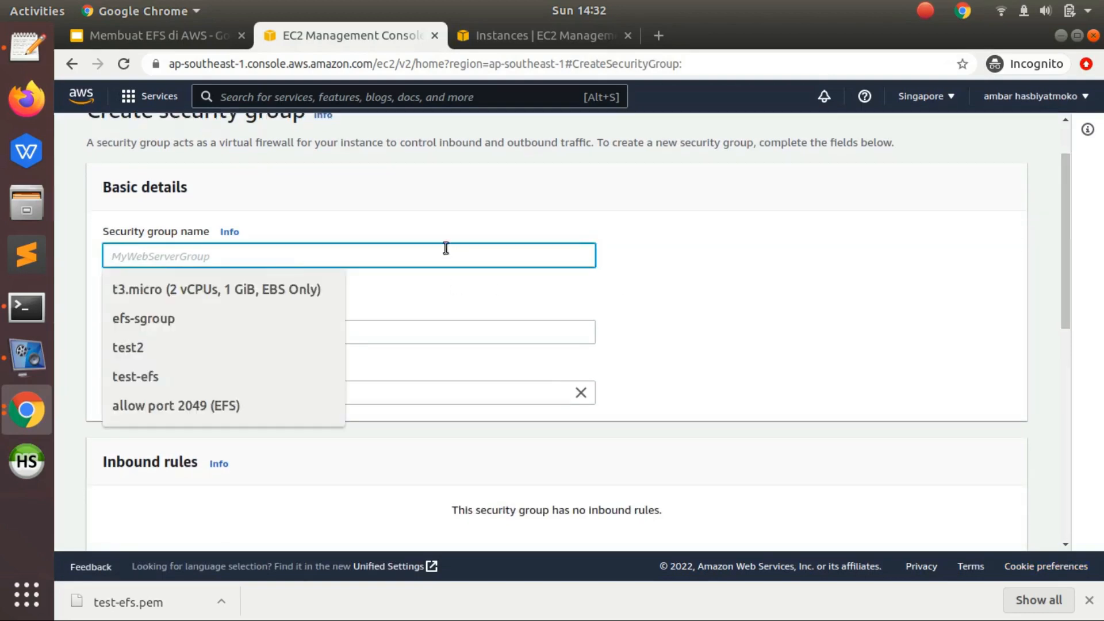
pyautogui.click(391, 222)
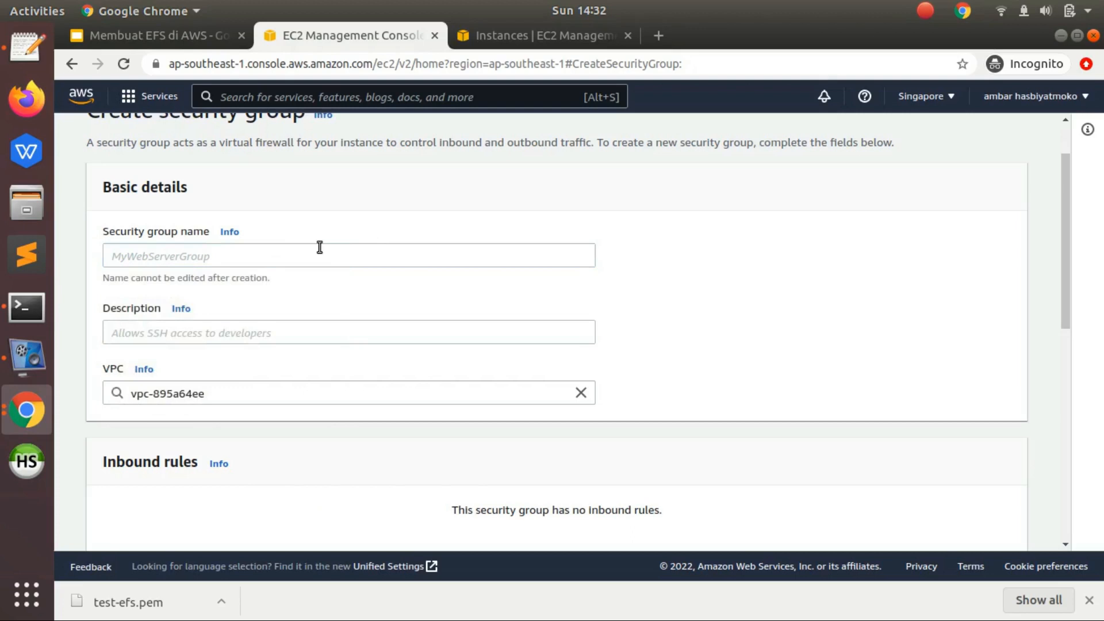
pyautogui.click(320, 247)
pyautogui.write('efs-sg')
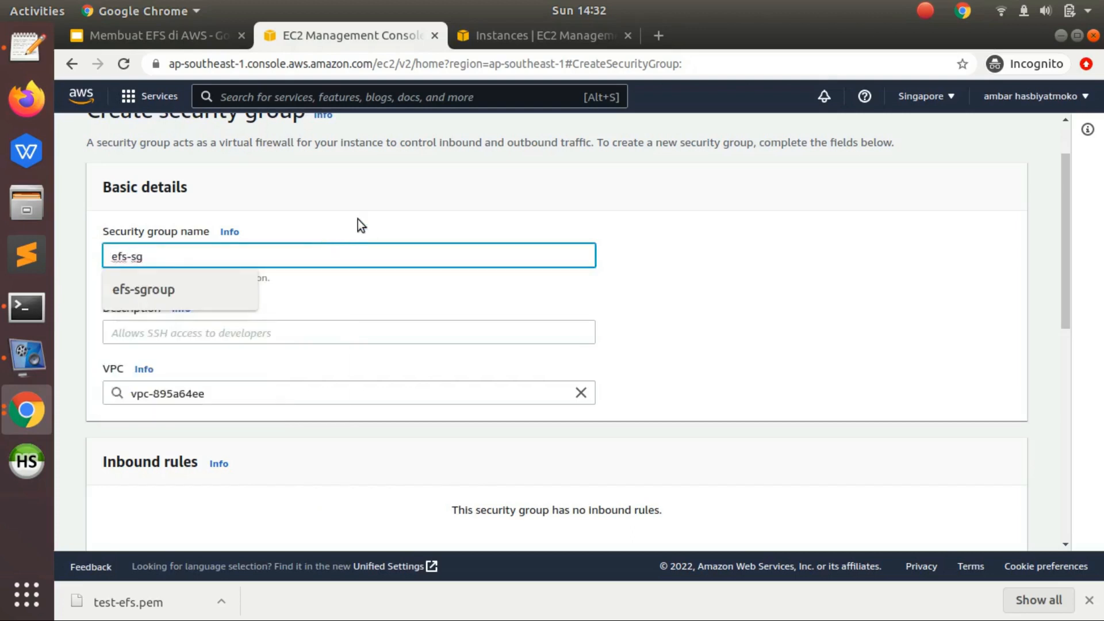
pyautogui.click(358, 219)
pyautogui.click(329, 257)
pyautogui.write('-test')
pyautogui.click(382, 194)
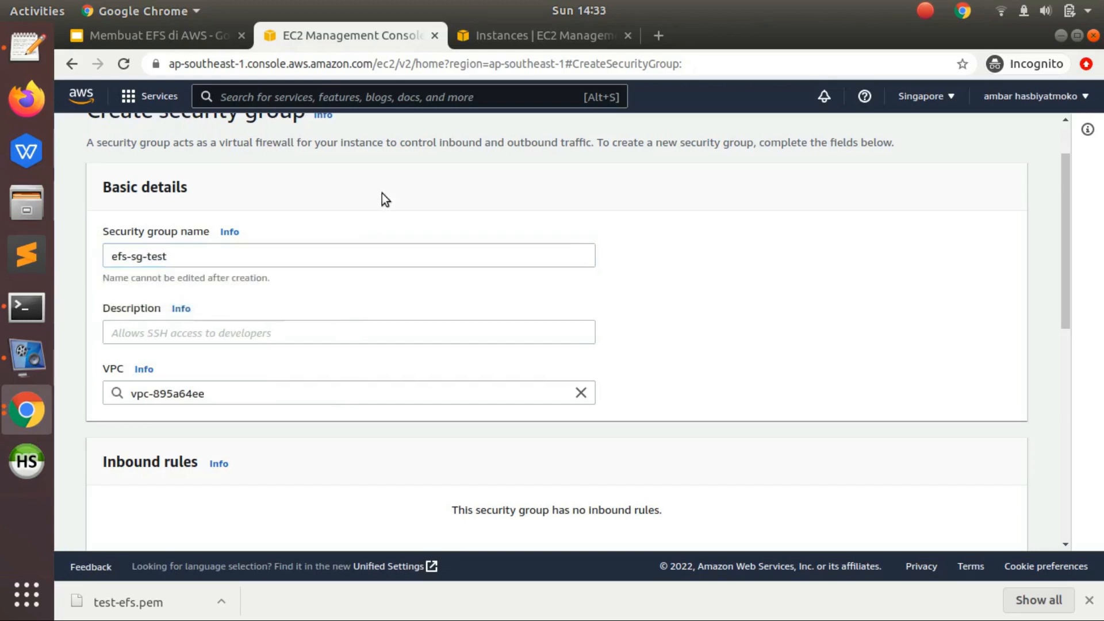
# - Copy the security group name efs-sg-test into its description
pyautogui.tripleClick(222, 262)
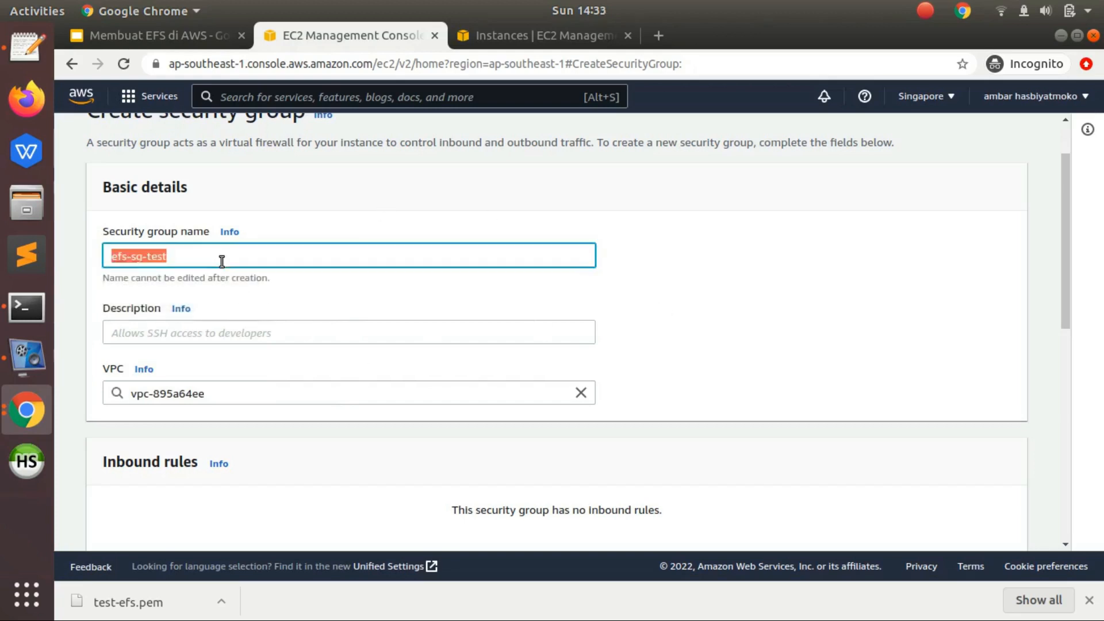
pyautogui.hotkey('ctrl', 'c')
pyautogui.press('Tab')
pyautogui.press('Tab')
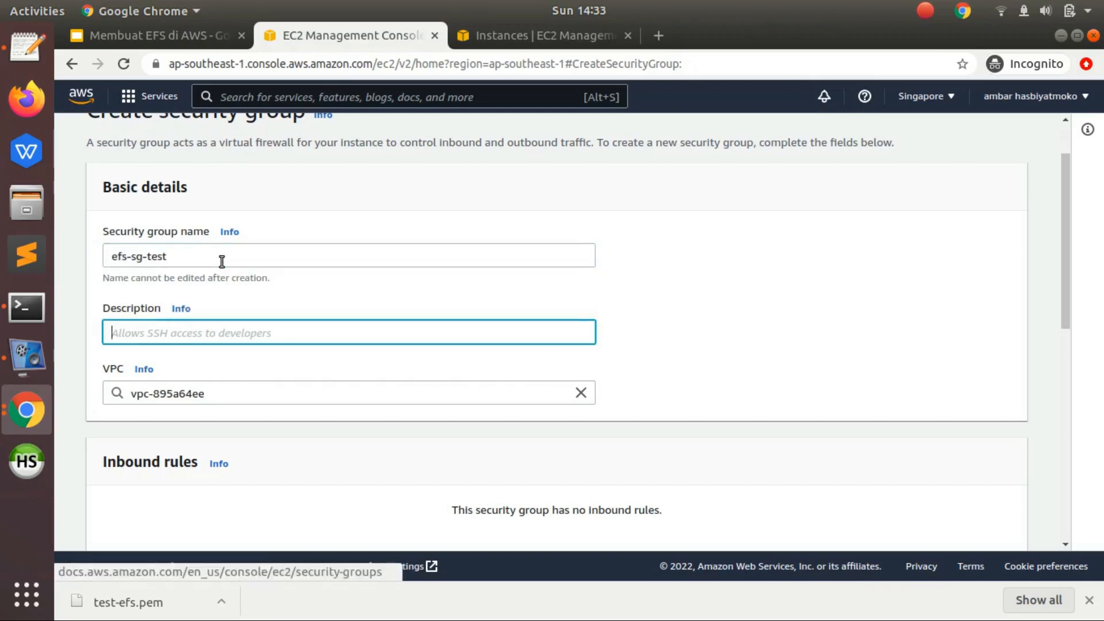
pyautogui.hotkey('ctrl', 'v')
pyautogui.click(672, 341)
# - Add an inbound rule of type NFS on port 2049 to the security group
pyautogui.moveTo(1064, 239); pyautogui.dragTo(1064, 335)
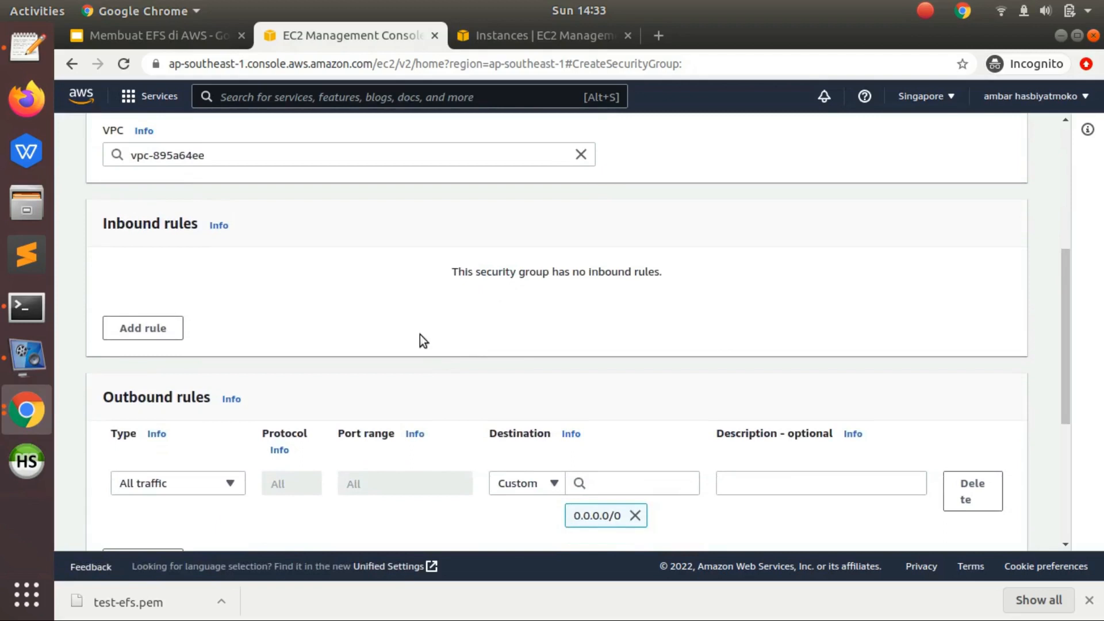
pyautogui.click(128, 332)
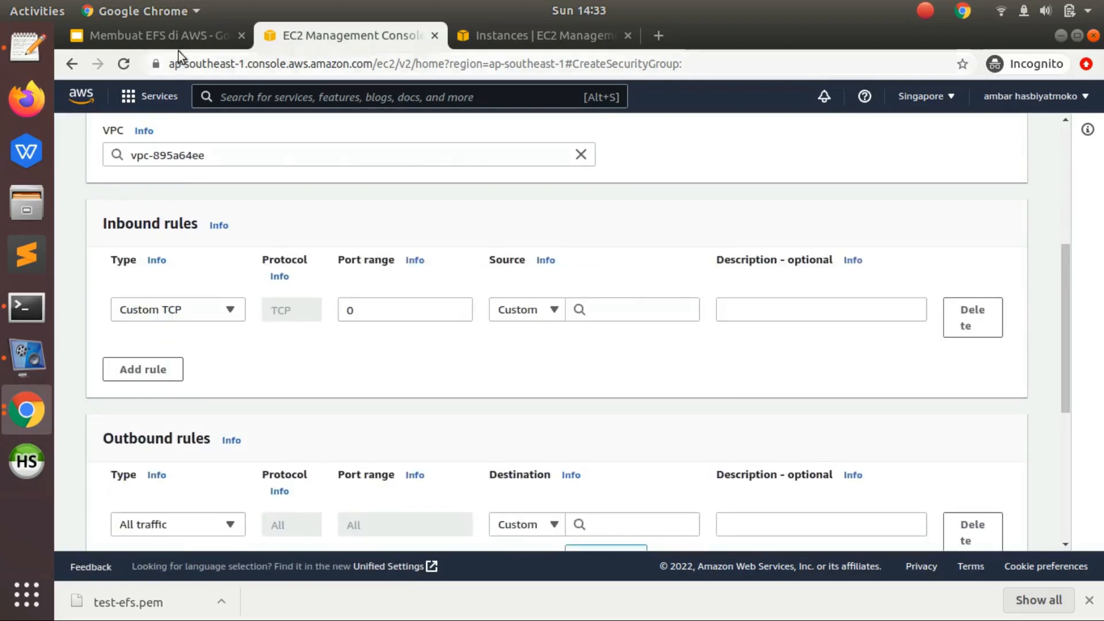
pyautogui.moveTo(368, 310); pyautogui.dragTo(264, 315)
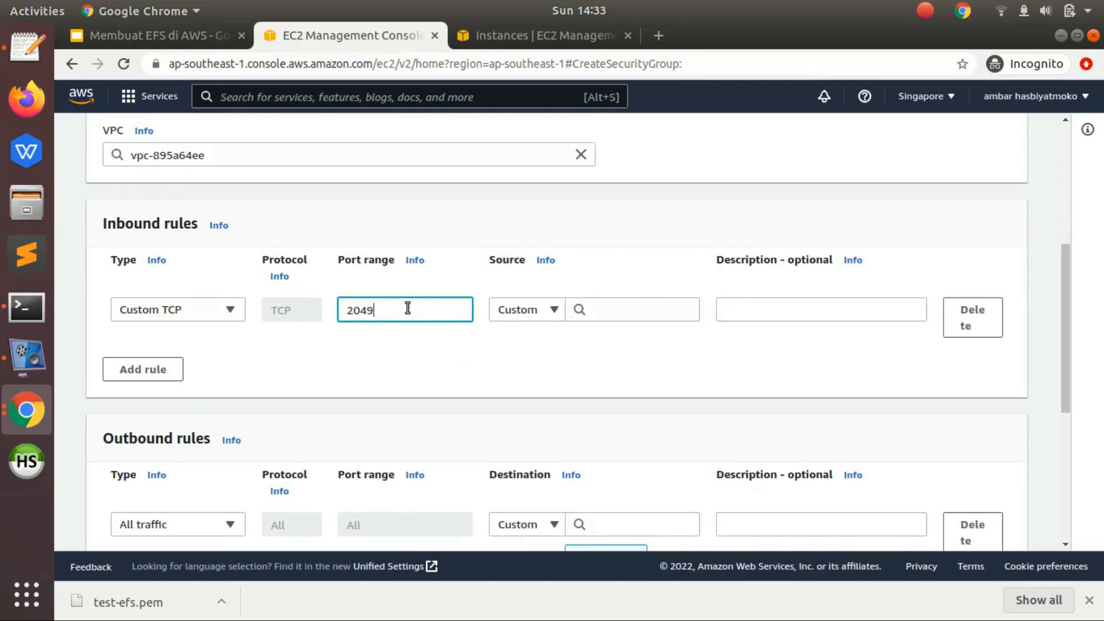
pyautogui.click(432, 291)
pyautogui.click(178, 315)
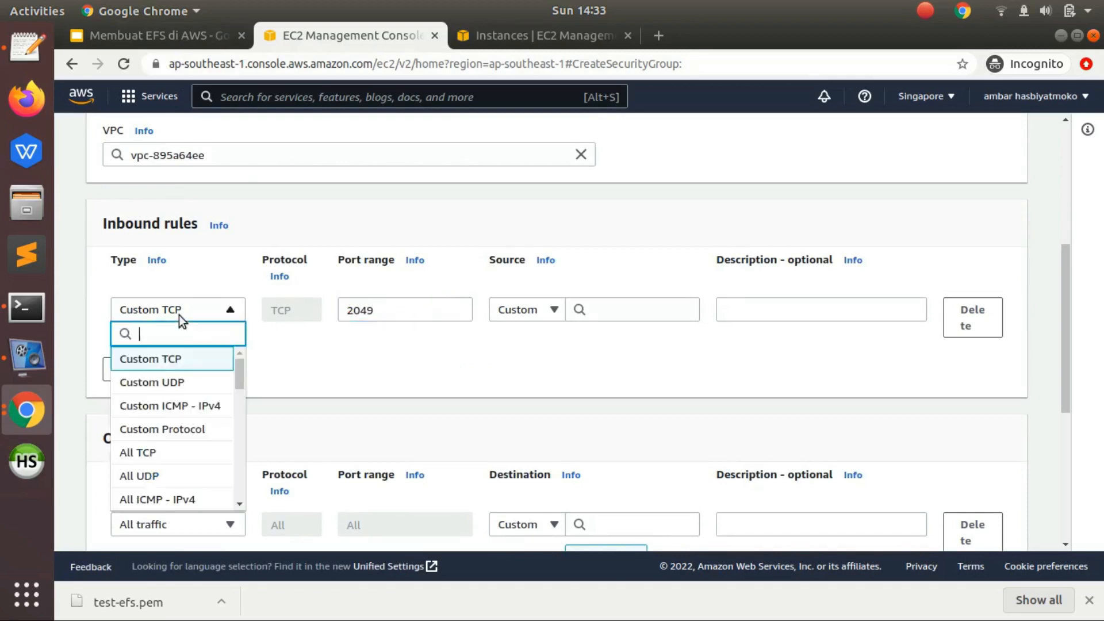
pyautogui.write('nf')
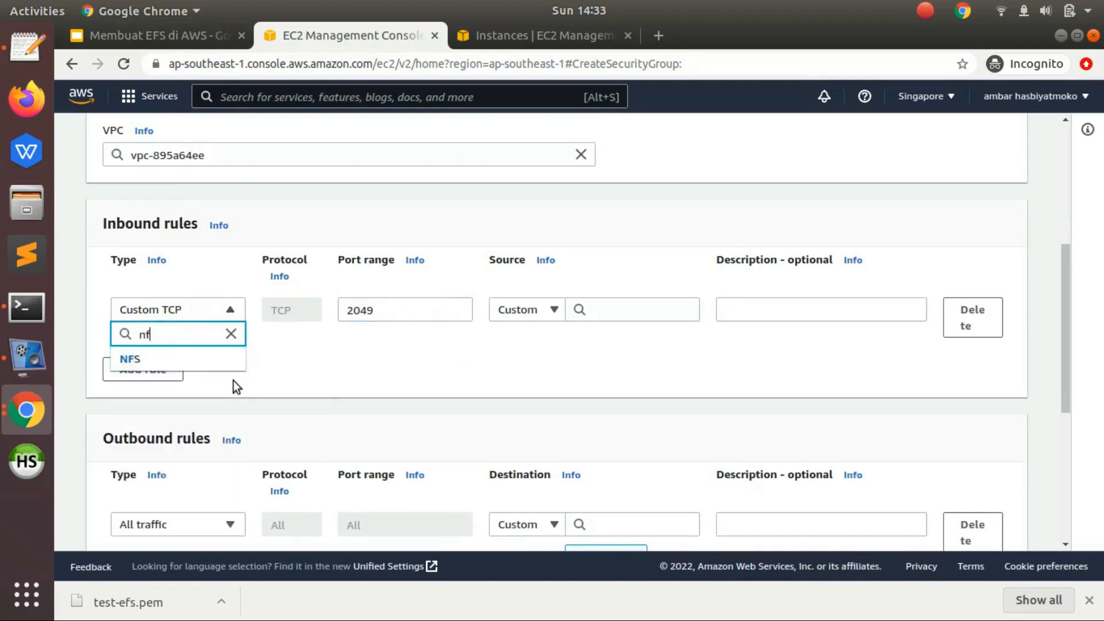
pyautogui.click(197, 361)
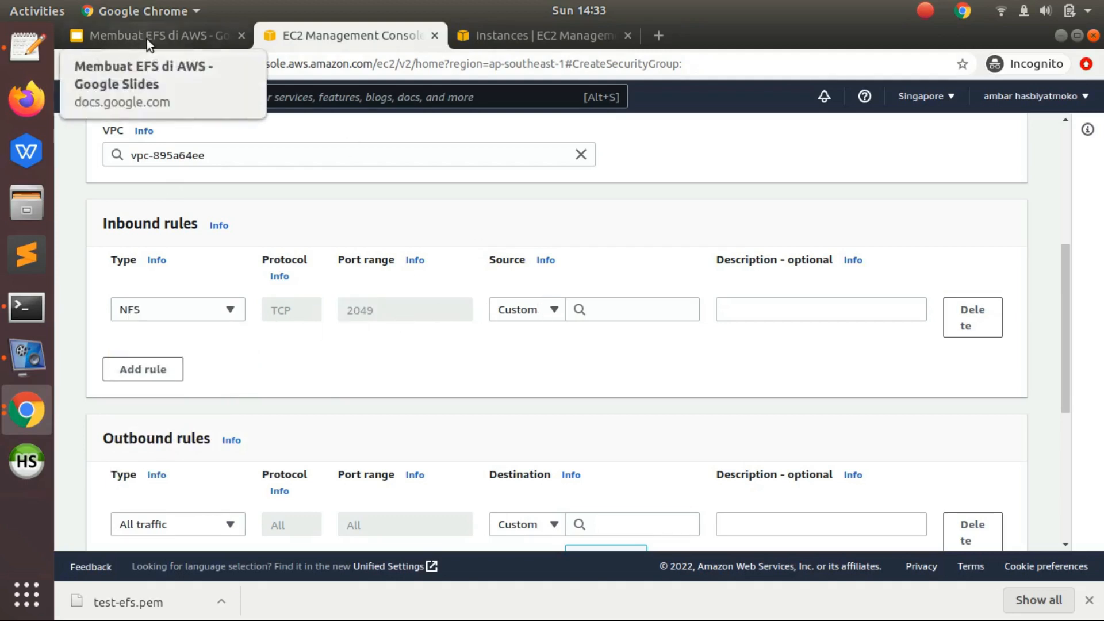
# - Examine the security details of instances test-efs2 and test-efs1 to see which security group they use
pyautogui.click(483, 36)
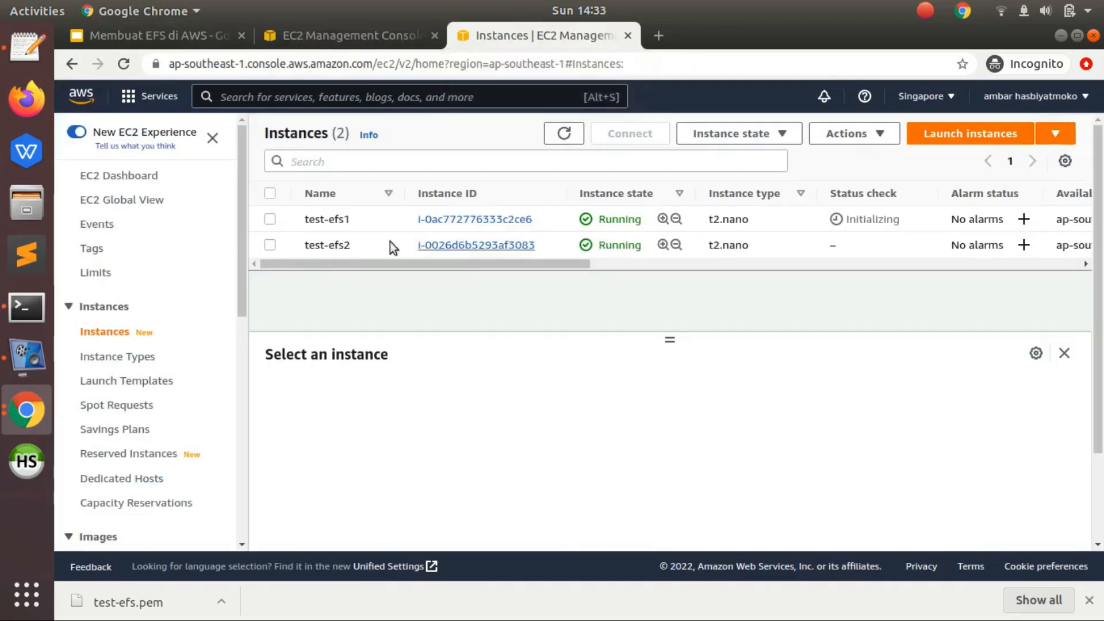
pyautogui.click(368, 244)
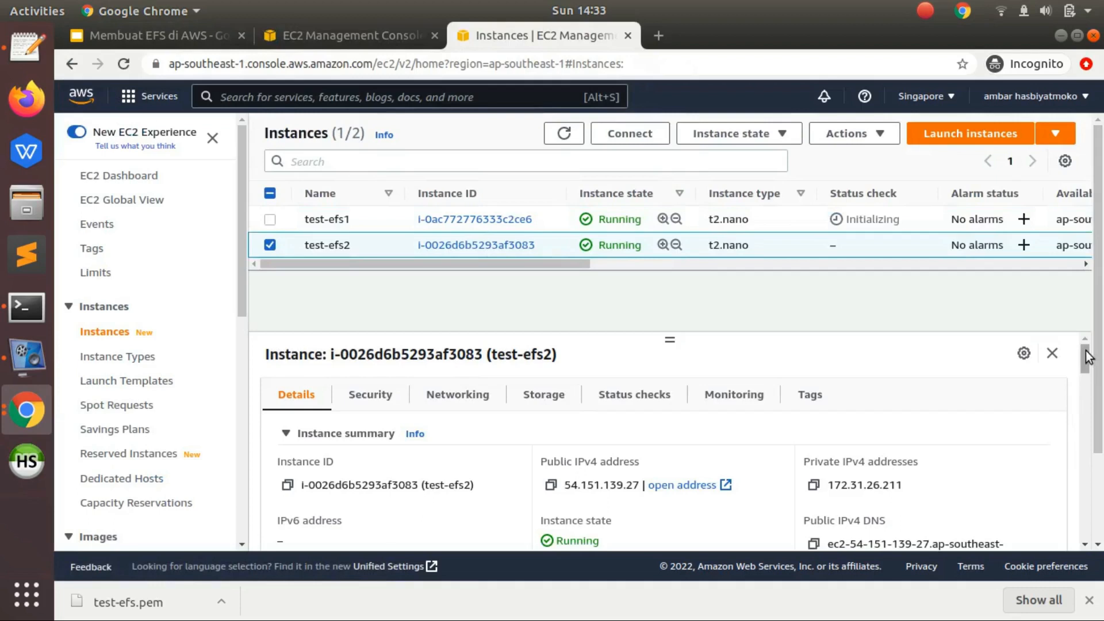
pyautogui.moveTo(1086, 357); pyautogui.dragTo(1087, 368)
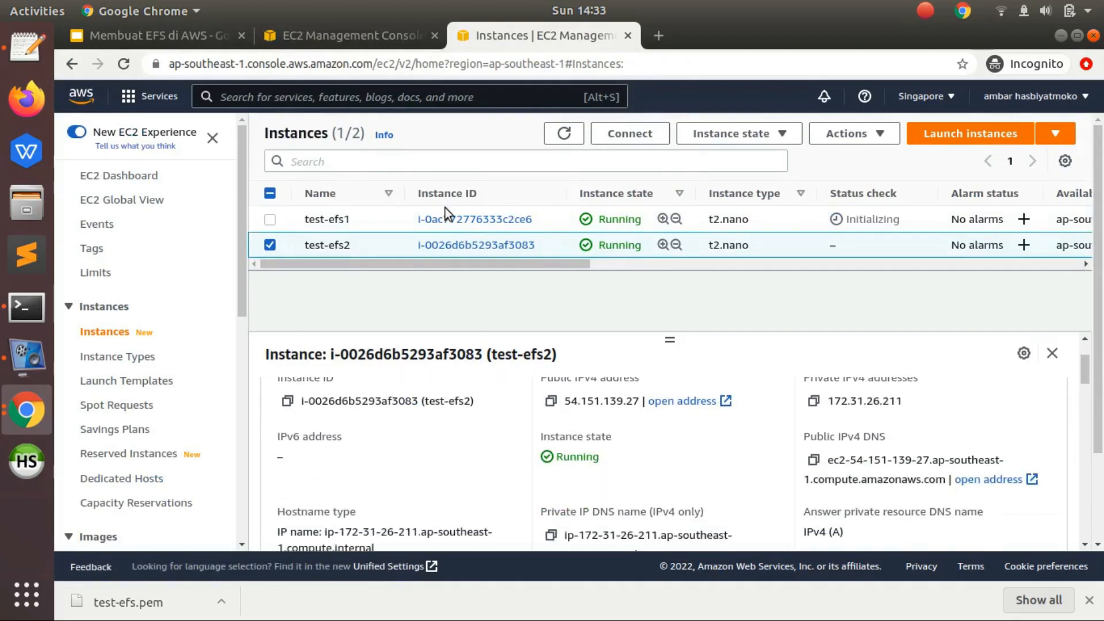
pyautogui.moveTo(1084, 363)
pyautogui.mouseDown()
pyautogui.moveTo(1085, 393)
pyautogui.moveTo(1084, 350)
pyautogui.mouseUp()
pyautogui.click(373, 398)
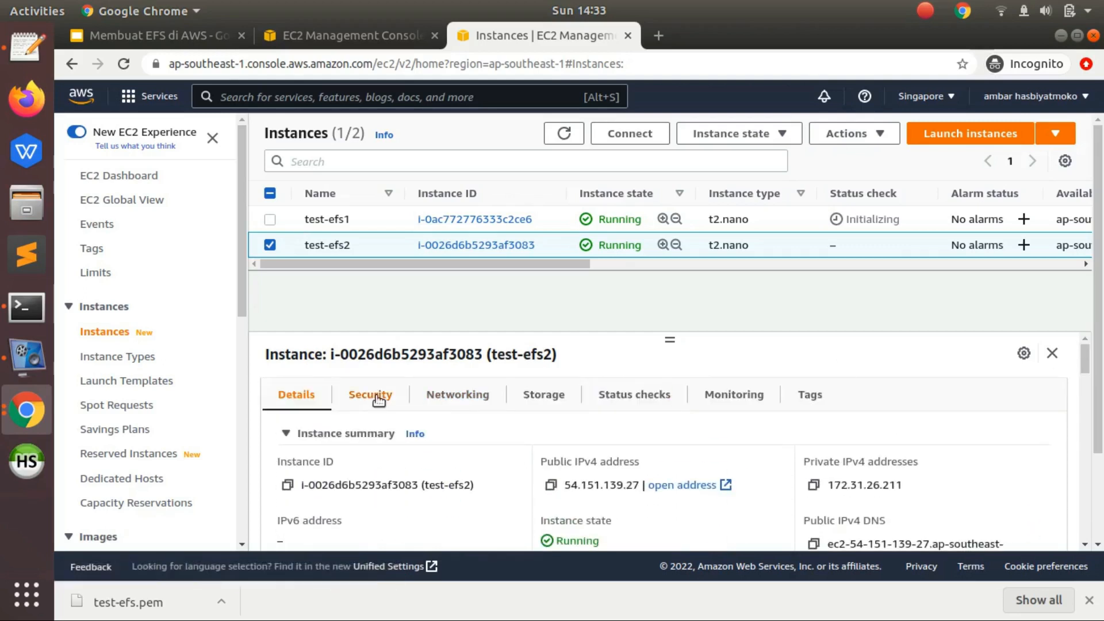
pyautogui.moveTo(1081, 384); pyautogui.dragTo(1081, 408)
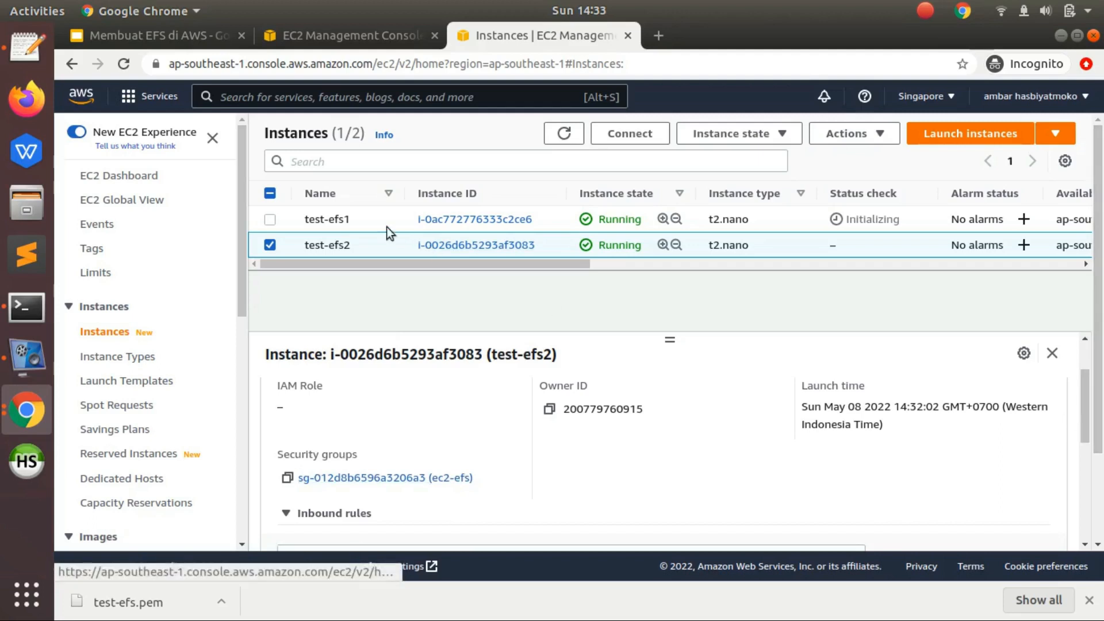
pyautogui.click(359, 219)
pyautogui.click(316, 219)
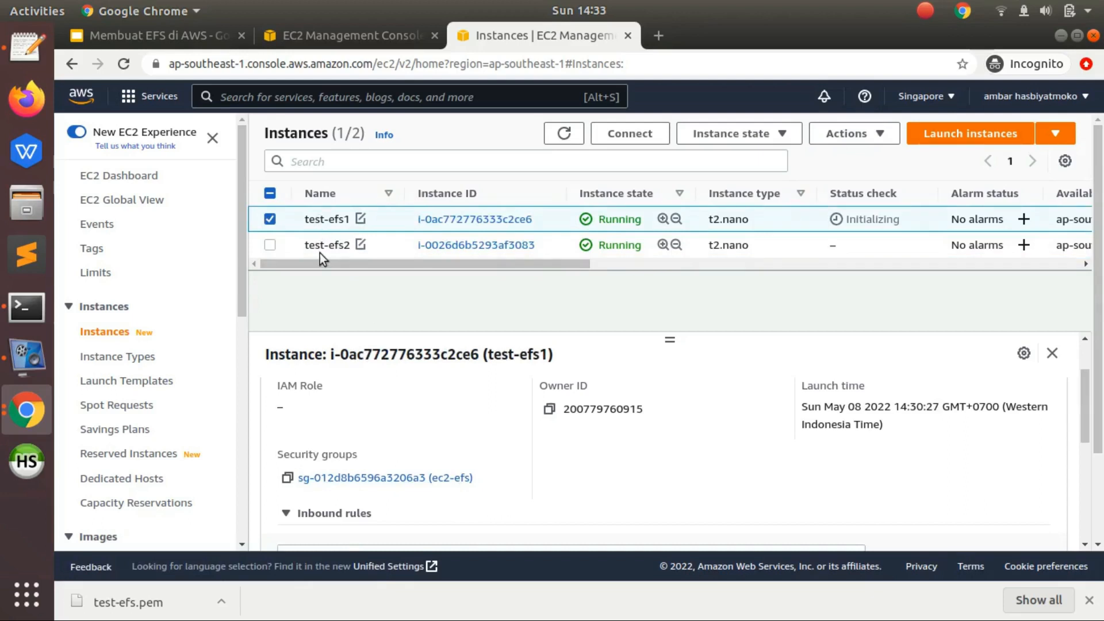
pyautogui.click(312, 243)
# - Set the NFS rule's source to the ec2-efs security group and create the efs-sg-test security group
pyautogui.click(389, 38)
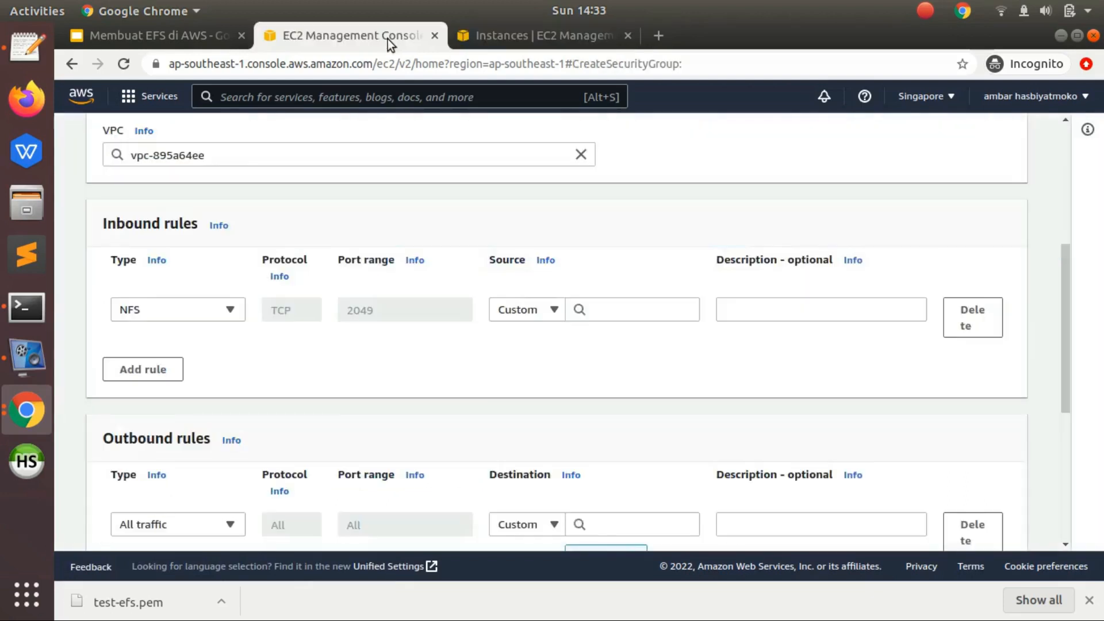
pyautogui.click(633, 308)
pyautogui.write('ec2-')
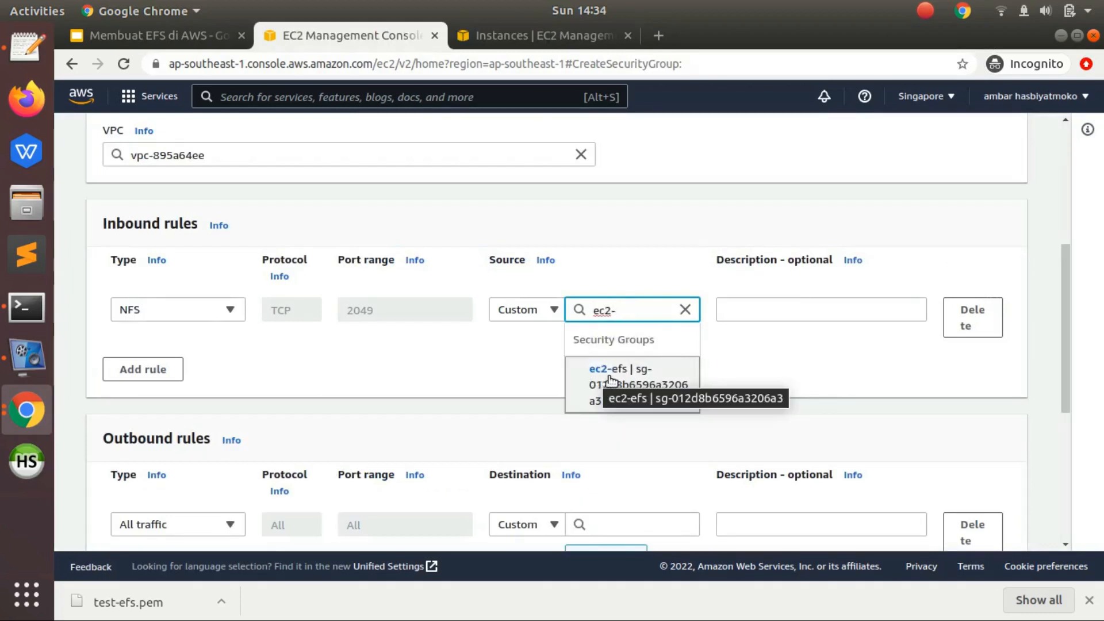
pyautogui.click(644, 382)
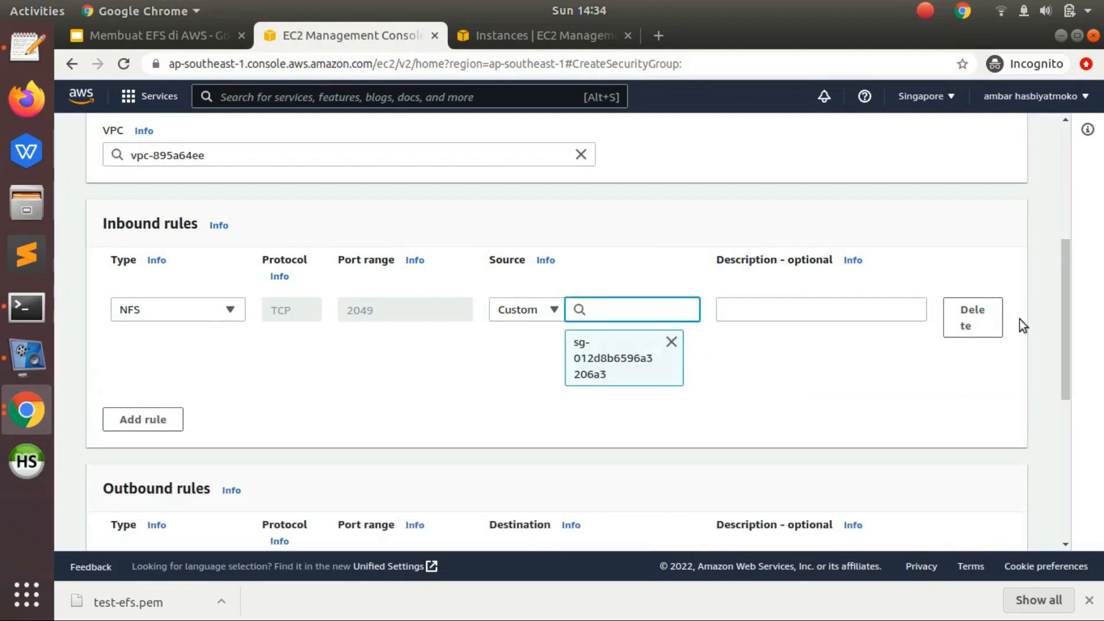
pyautogui.moveTo(1064, 319); pyautogui.dragTo(1060, 459)
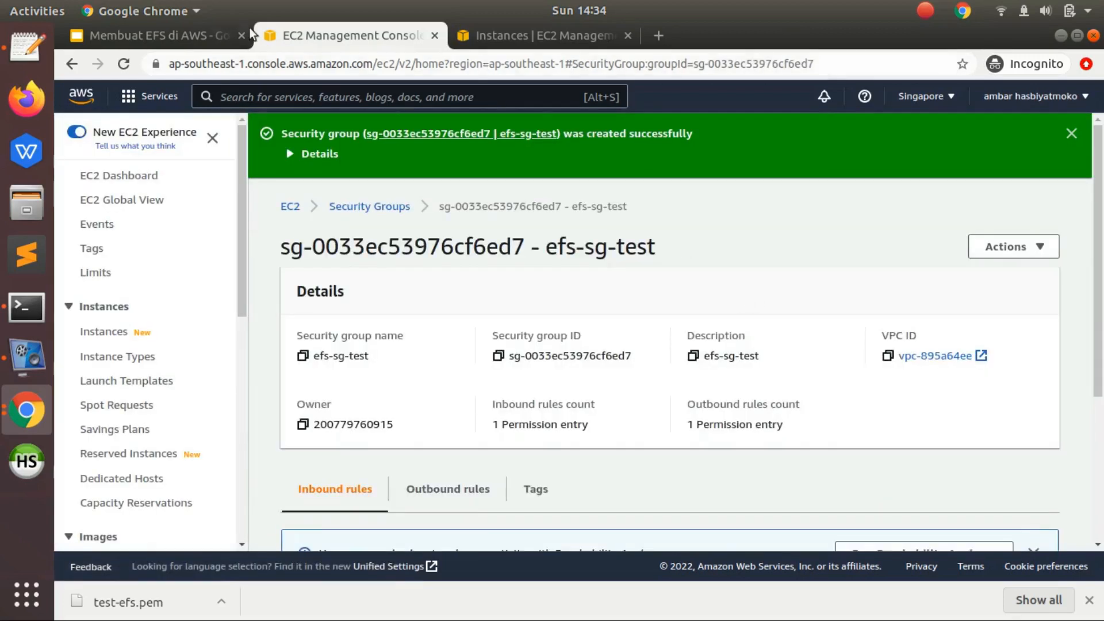
# - Return to the Membuat EFS di AWS presentation and read the Steps slide in full-screen view
pyautogui.click(201, 36)
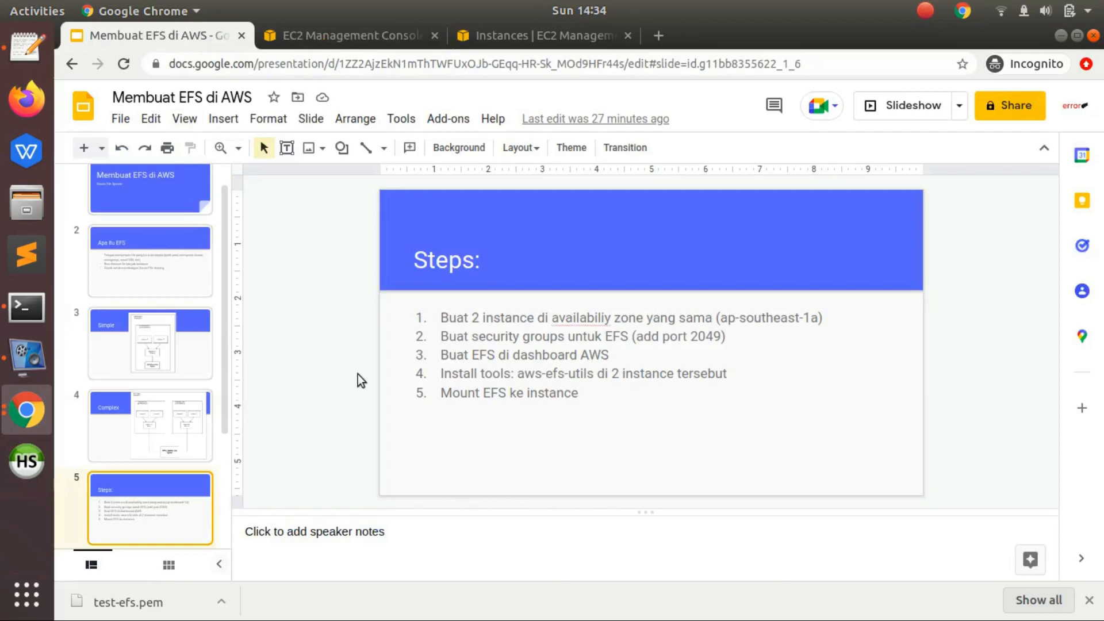
pyautogui.hotkey('ctrl', 'F5')
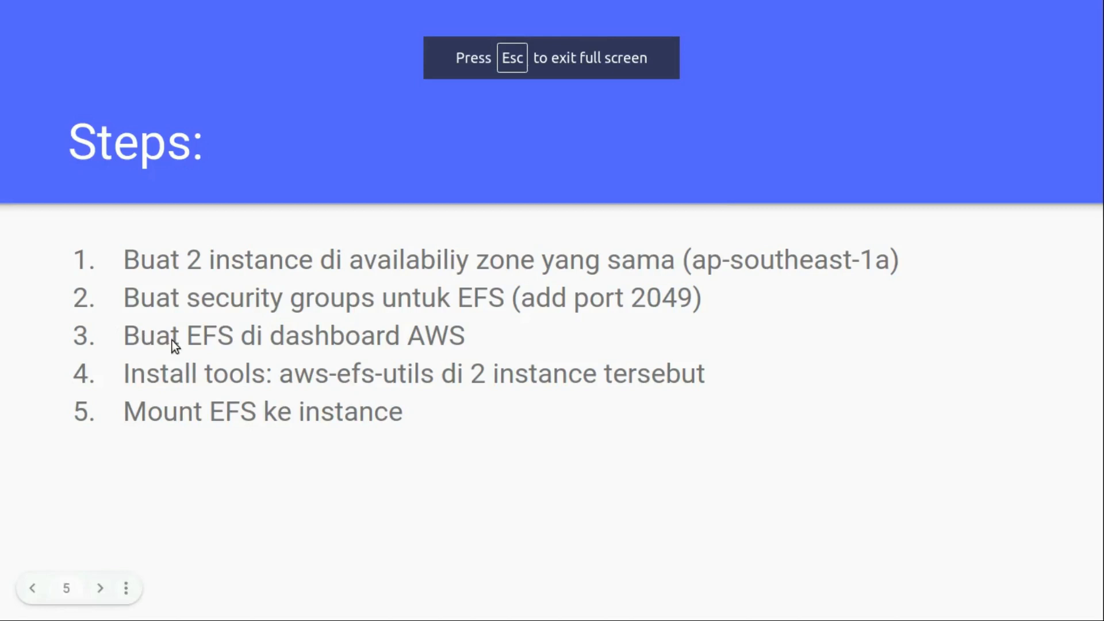
pyautogui.press('Escape')
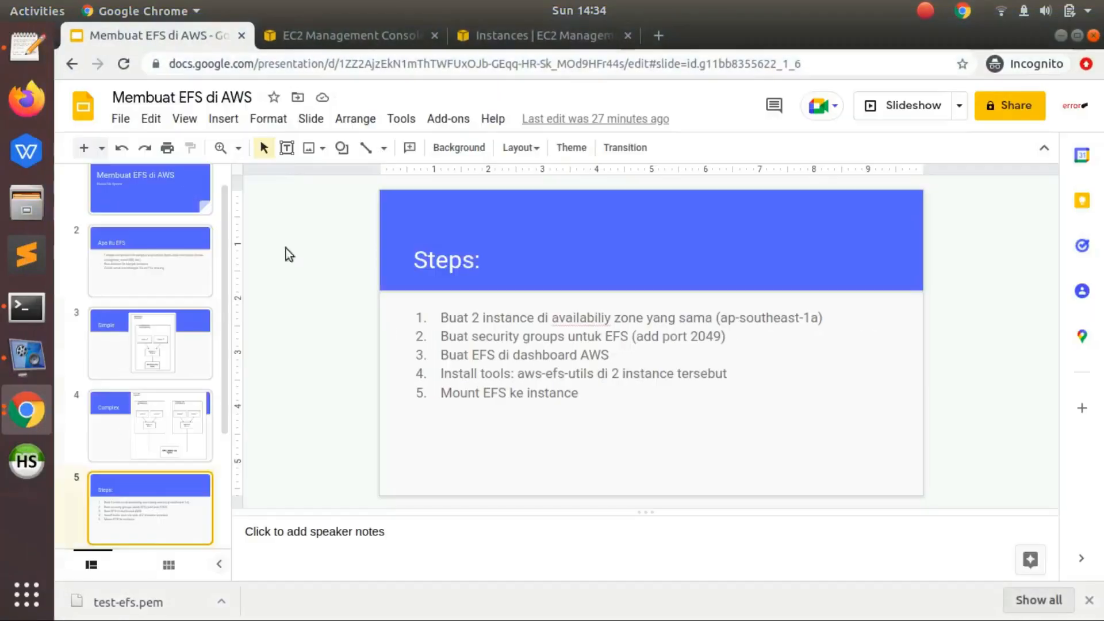
# - Switch back to the AWS console, search its services for EFS, and open the EFS service
pyautogui.click(338, 28)
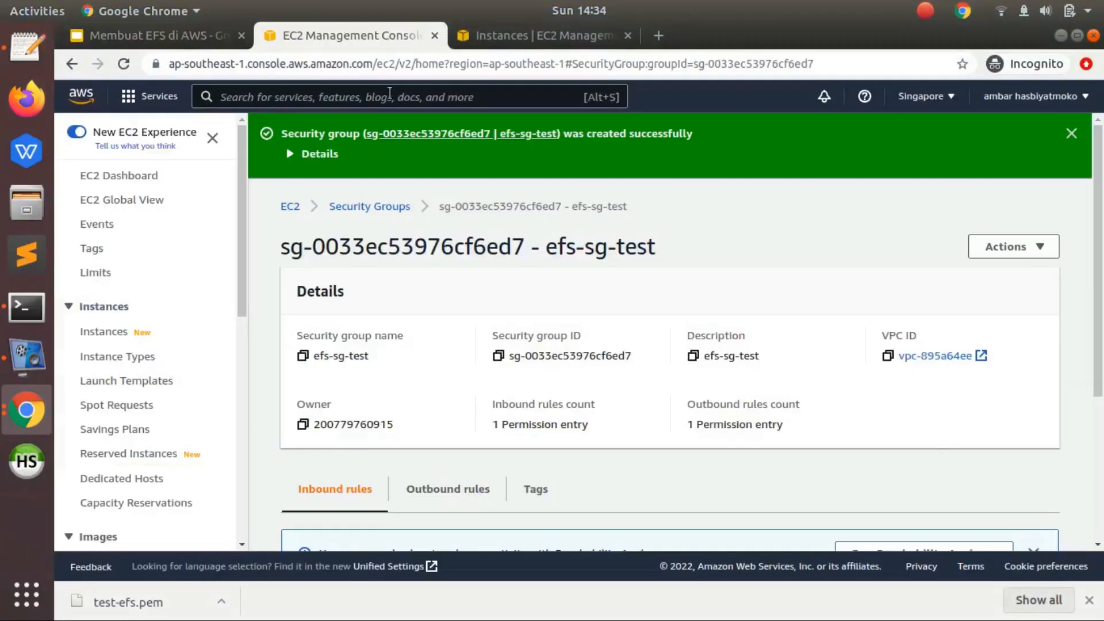
pyautogui.click(389, 94)
pyautogui.write('EC2')
pyautogui.press('BackSpace')
pyautogui.press('BackSpace')
pyautogui.write('FS')
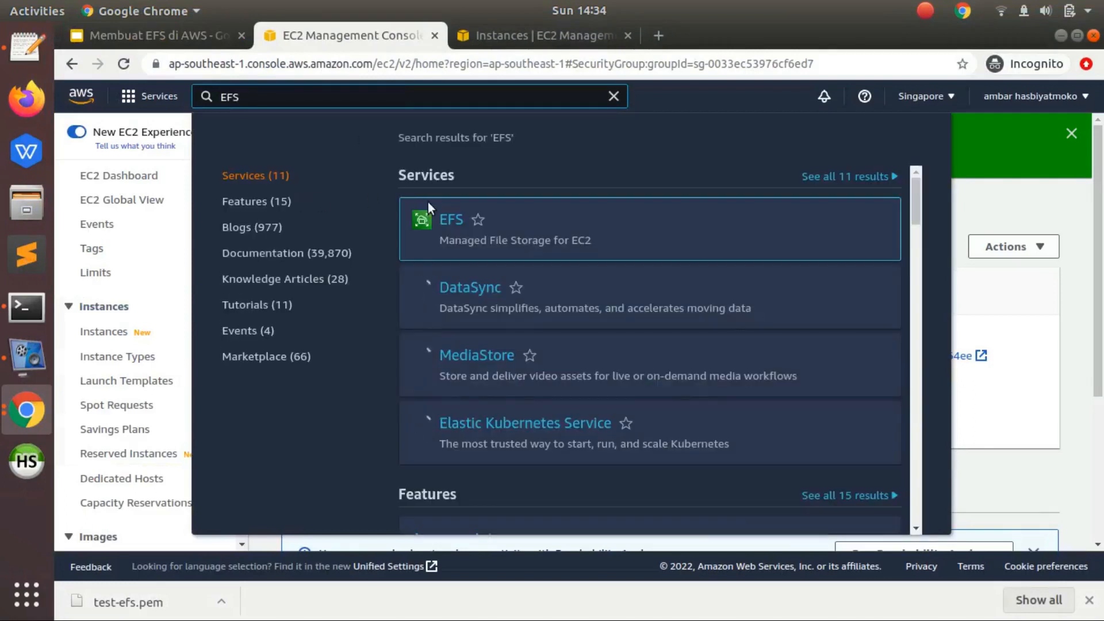
pyautogui.click(446, 223)
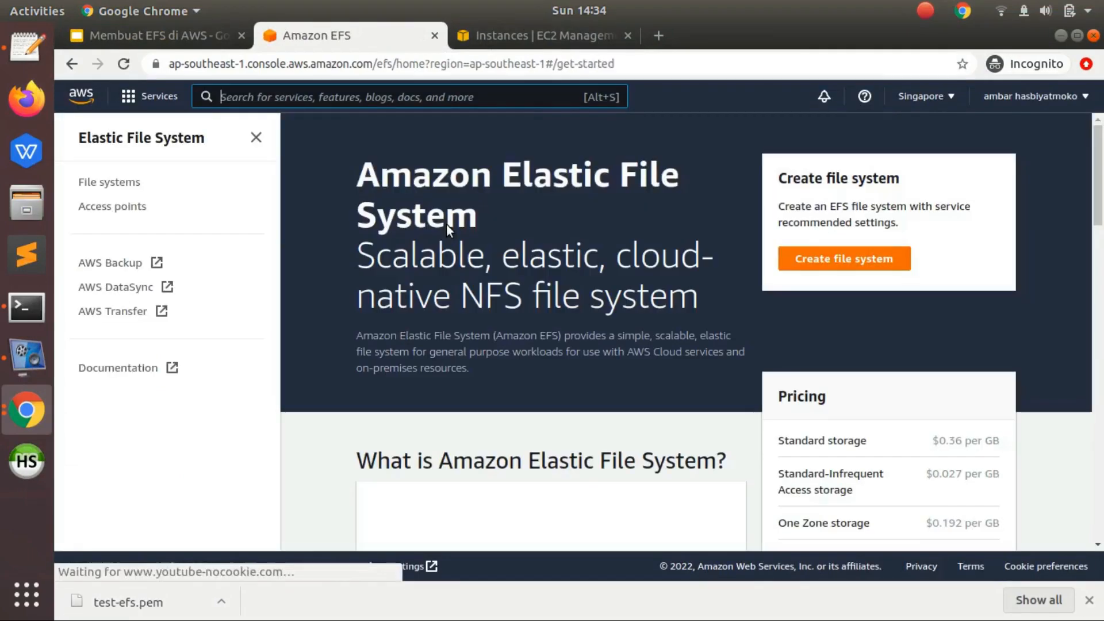
# - Start creating an EFS file system with customized settings and name it test-efs
pyautogui.click(831, 261)
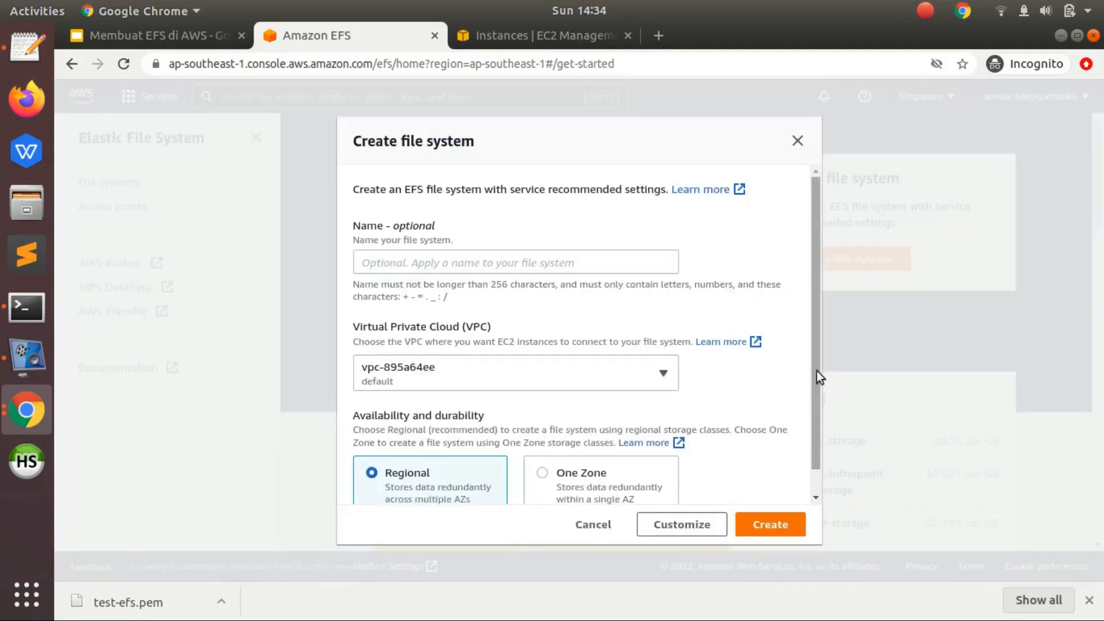
pyautogui.moveTo(816, 371); pyautogui.dragTo(813, 437)
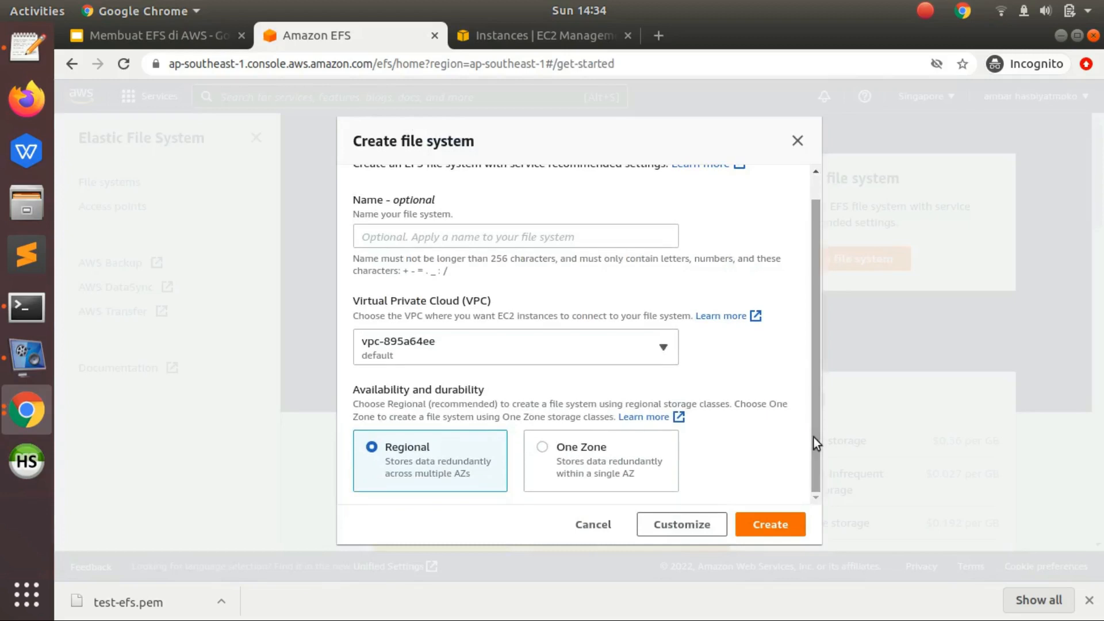
pyautogui.click(665, 522)
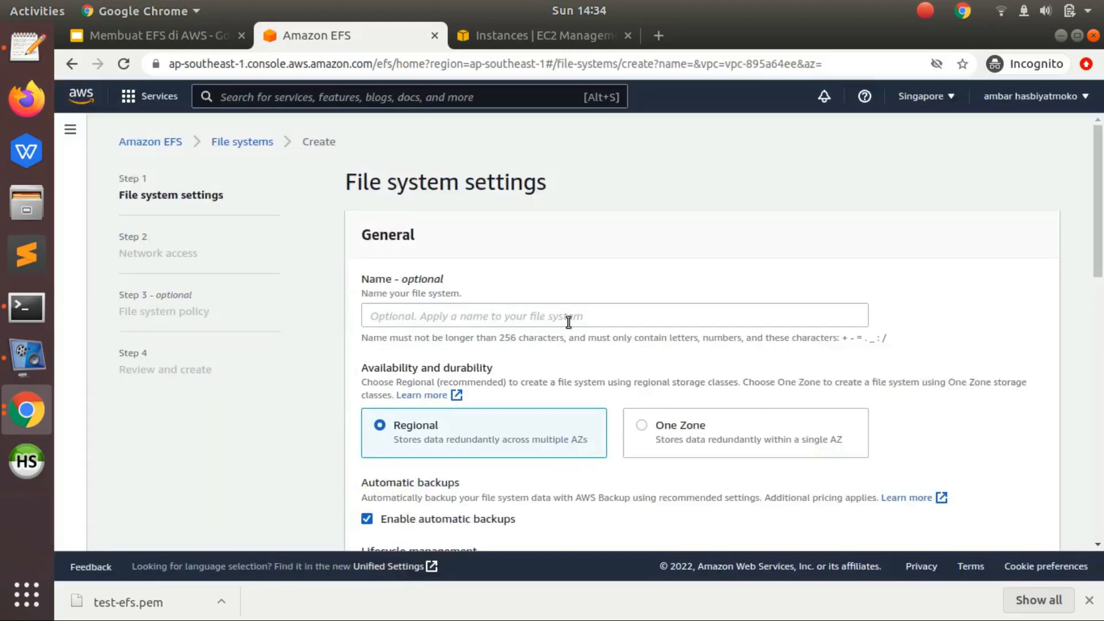
pyautogui.click(568, 322)
pyautogui.write('test-efs')
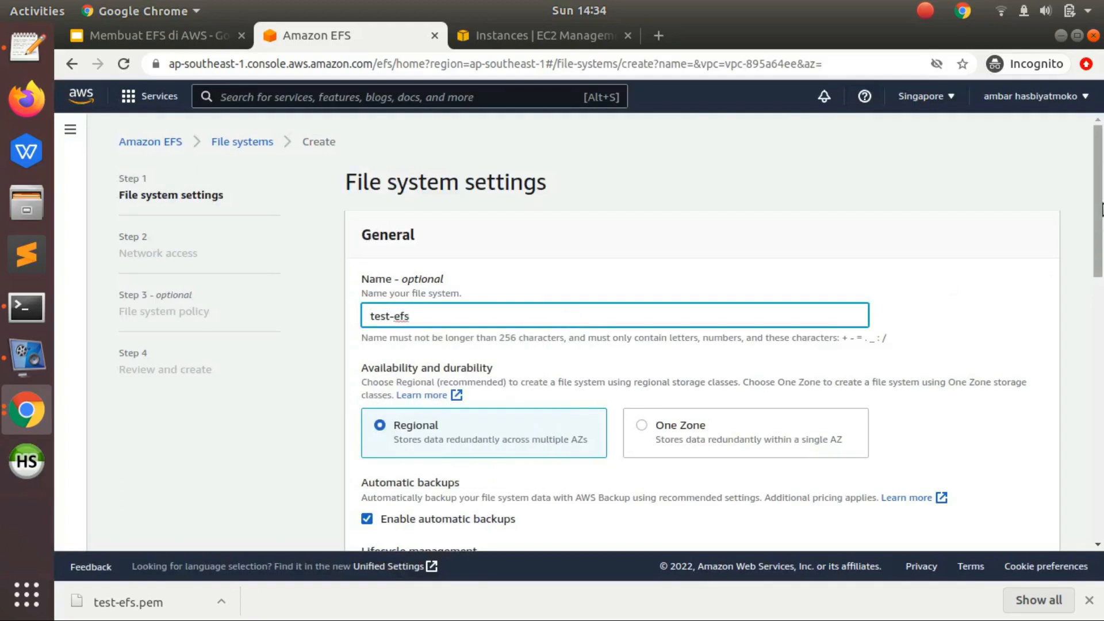
# - Read the Regional availability option and view the Complex slide of the Membuat EFS di AWS presentation in full screen
pyautogui.scroll(-3, 1102, 227)
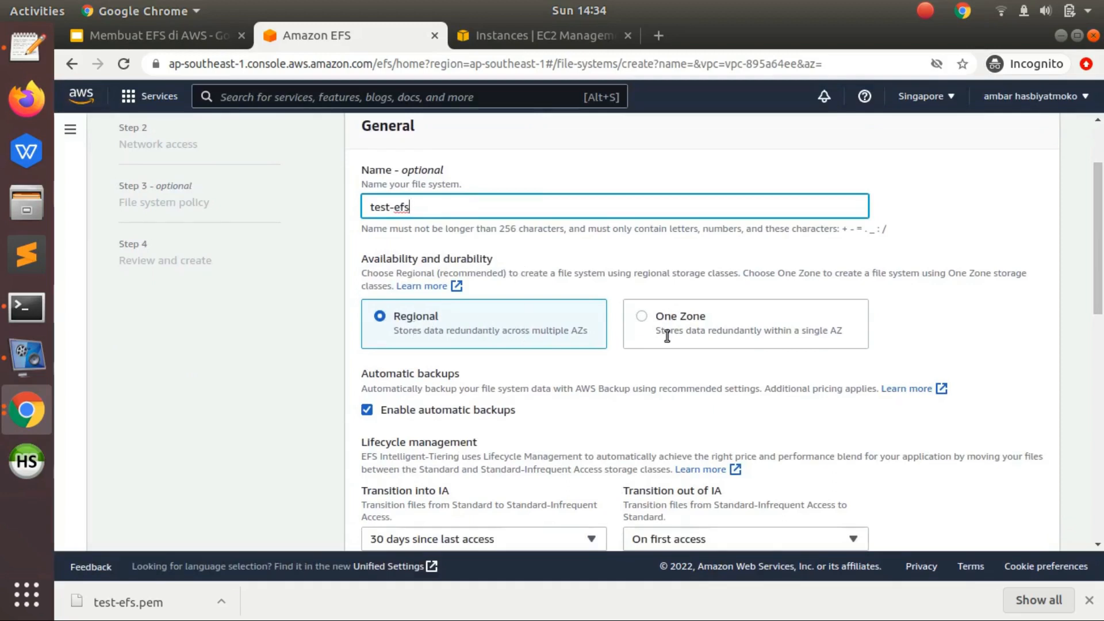
pyautogui.scroll(-1, 655, 239)
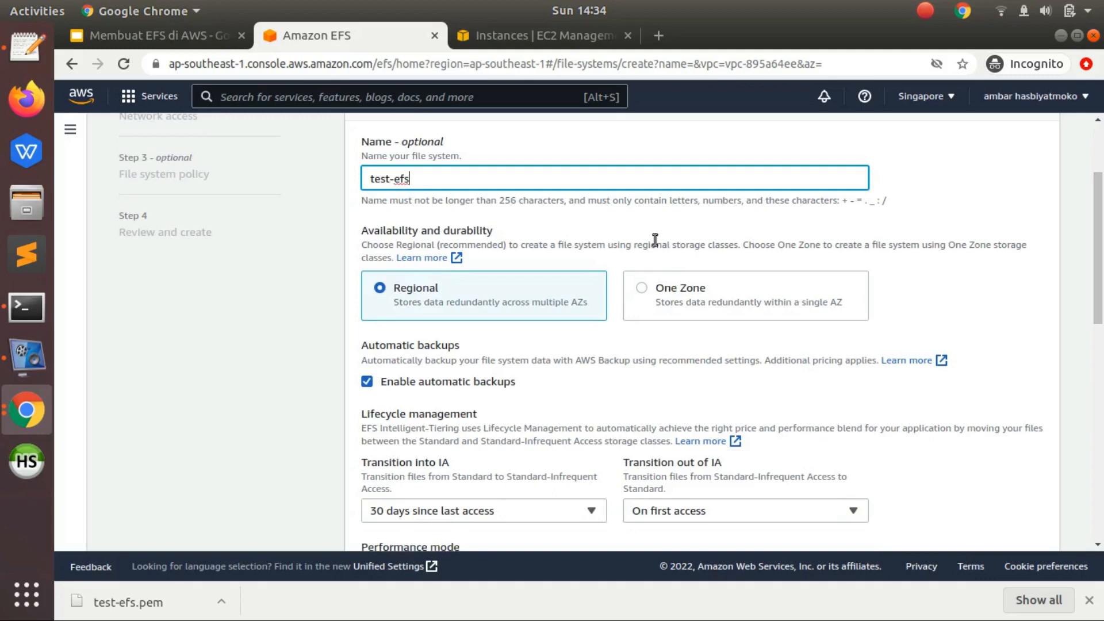
pyautogui.moveTo(511, 302); pyautogui.dragTo(588, 303)
pyautogui.click(591, 306)
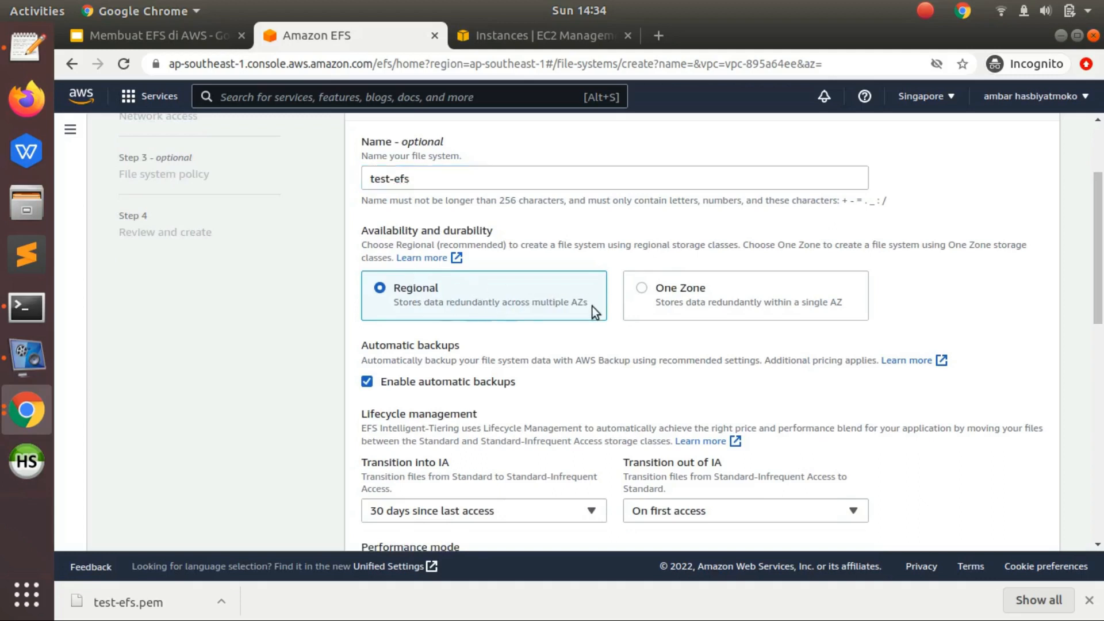
pyautogui.click(168, 37)
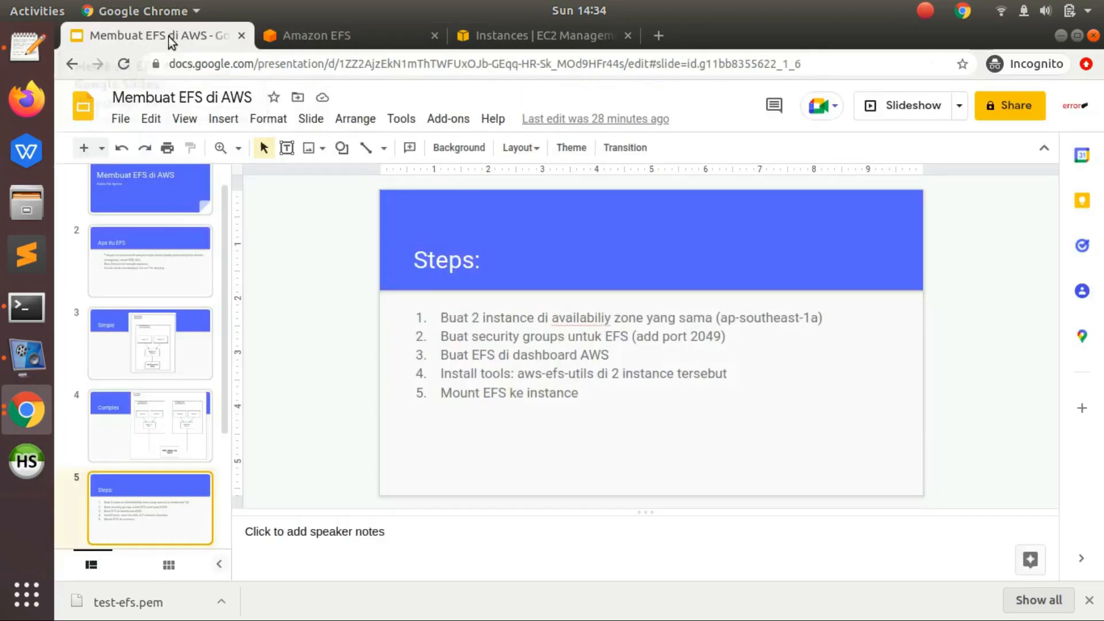
pyautogui.click(157, 413)
pyautogui.hotkey('ctrl', 'F5')
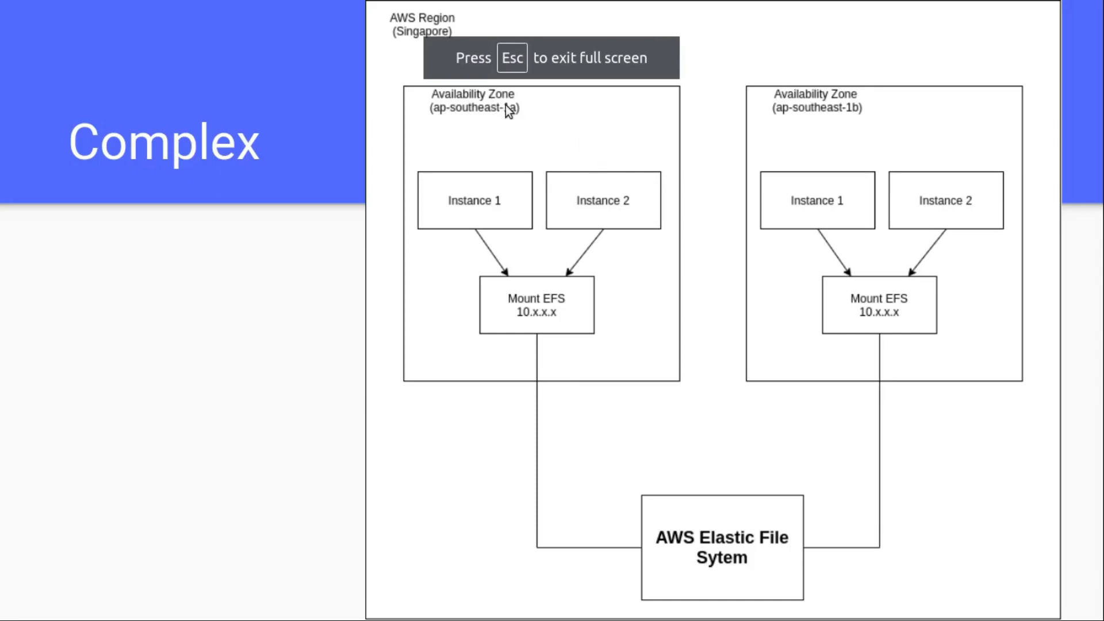
pyautogui.press('Escape')
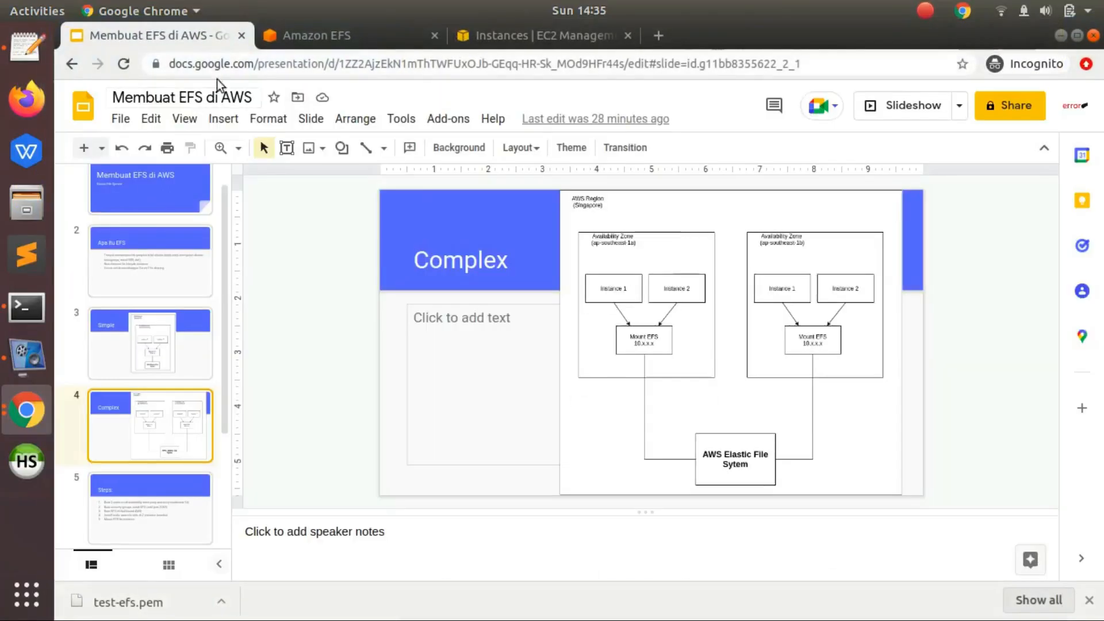
# - Return to the Amazon EFS form and choose One Zone for availability and durability
pyautogui.click(293, 35)
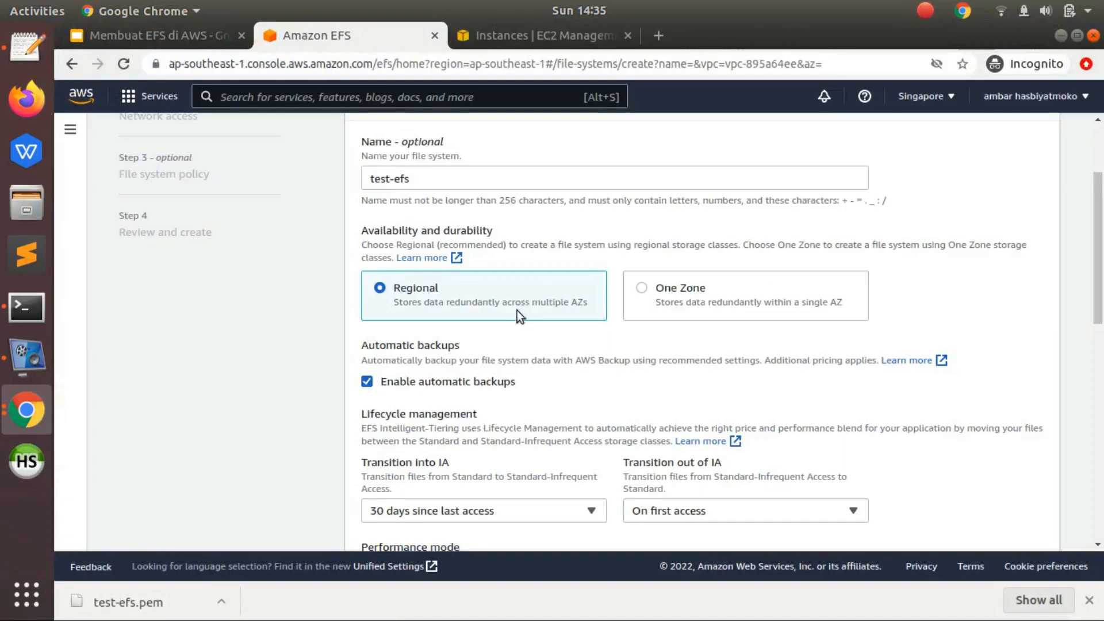
pyautogui.click(643, 290)
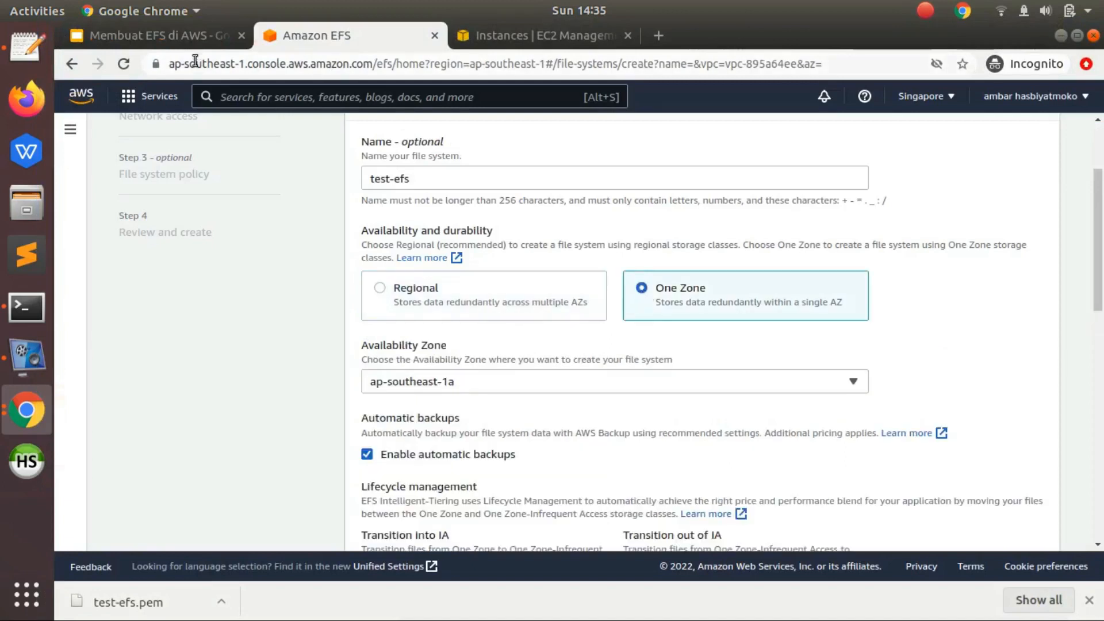
pyautogui.moveTo(801, 302); pyautogui.dragTo(840, 302)
pyautogui.click(841, 301)
# - Look at the Simple slide in the Membuat EFS di AWS presentation and return to the Amazon EFS form
pyautogui.click(195, 40)
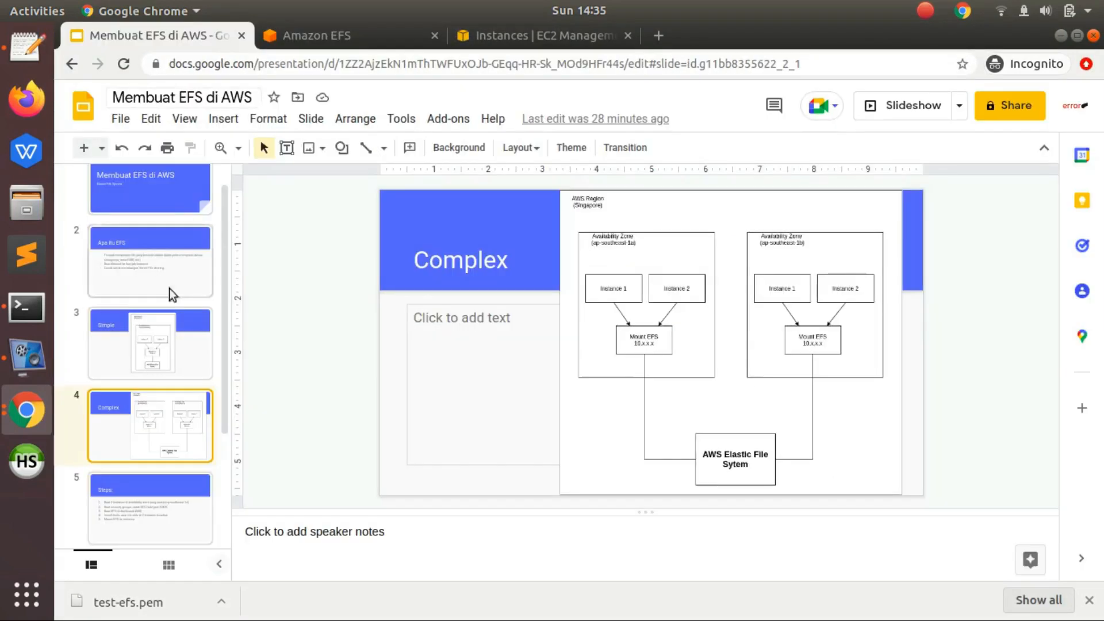
pyautogui.click(163, 319)
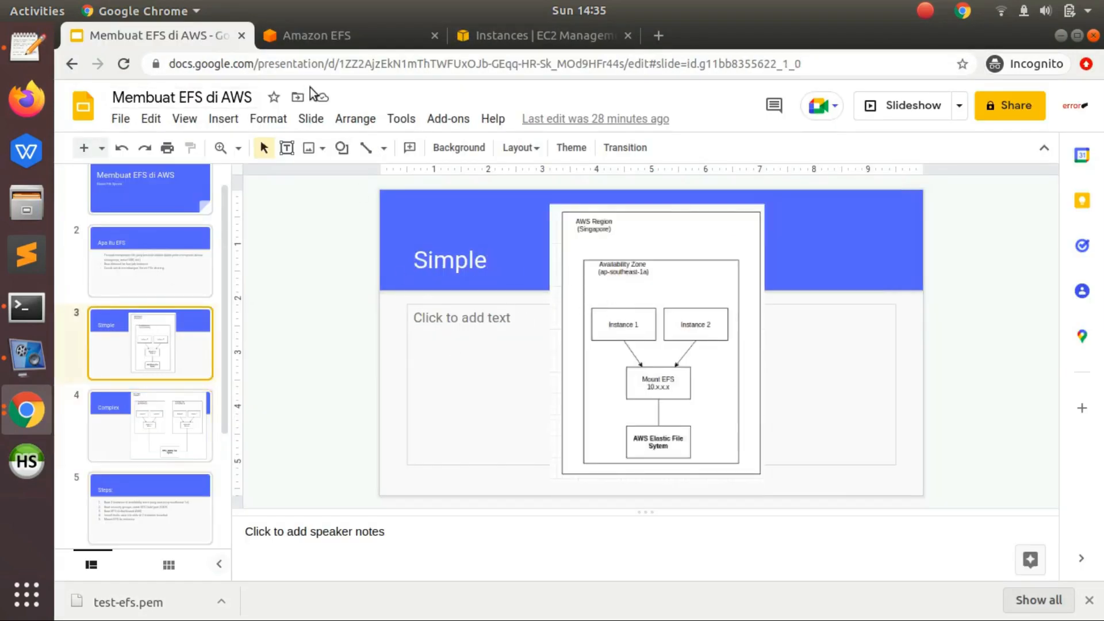
pyautogui.click(341, 33)
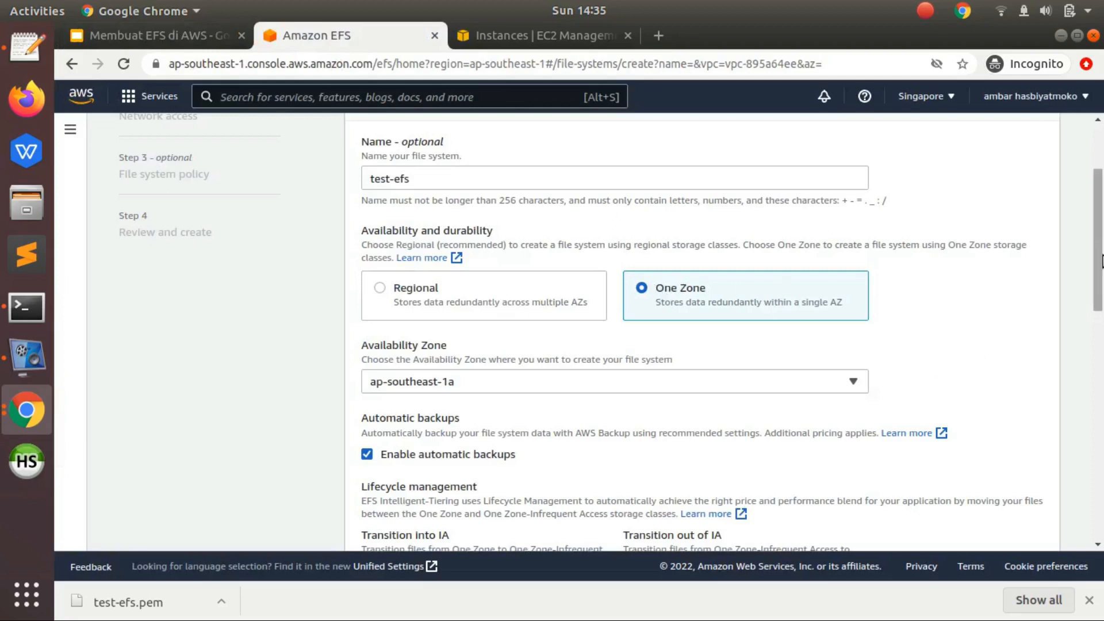
# - Check the availability zones of instances test-efs1 and test-efs2 in the EC2 instance list
pyautogui.scroll(-3, 609, 254)
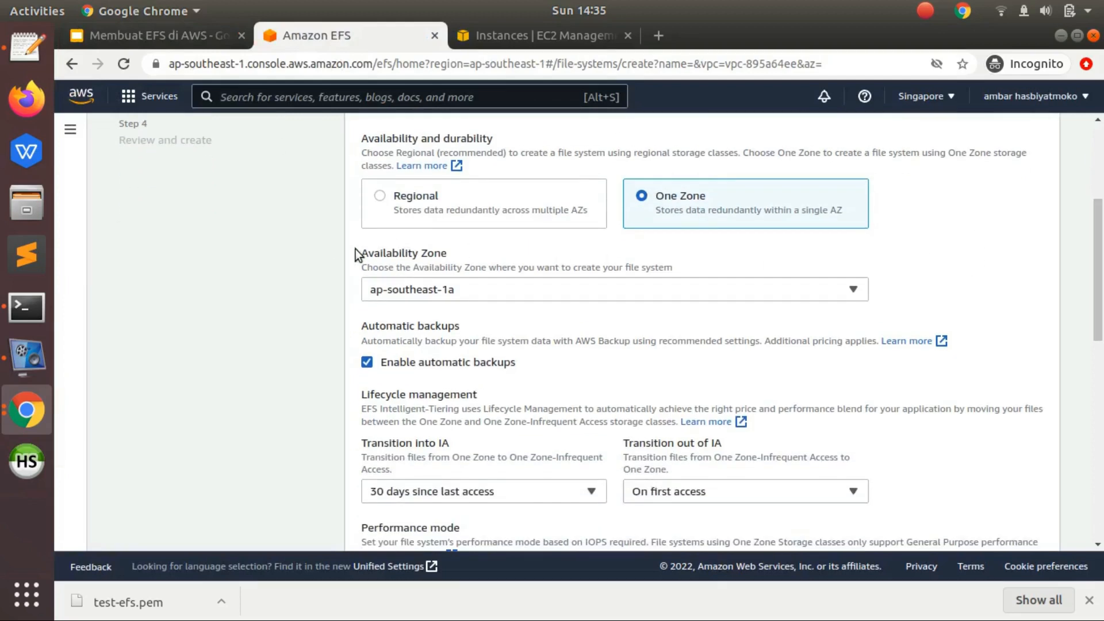
pyautogui.click(450, 252)
pyautogui.click(534, 35)
pyautogui.moveTo(366, 264); pyautogui.dragTo(530, 267)
pyautogui.doubleClick(714, 219)
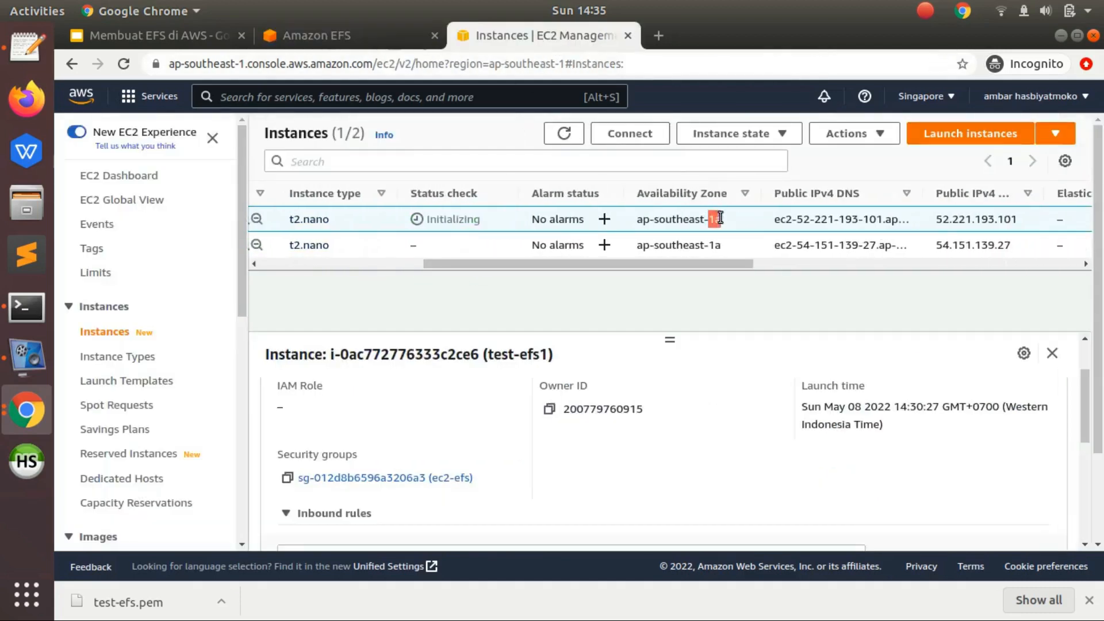
pyautogui.doubleClick(714, 245)
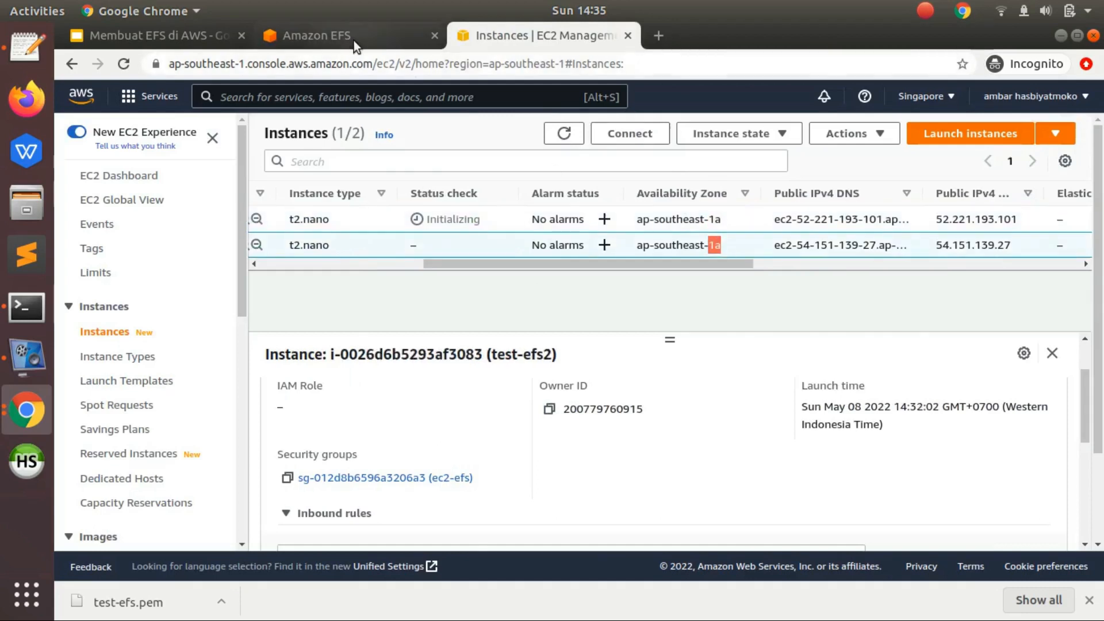
# - Back in the Amazon EFS form, set the Availability Zone to ap-southeast-1a and disable automatic backups
pyautogui.click(354, 38)
pyautogui.click(436, 292)
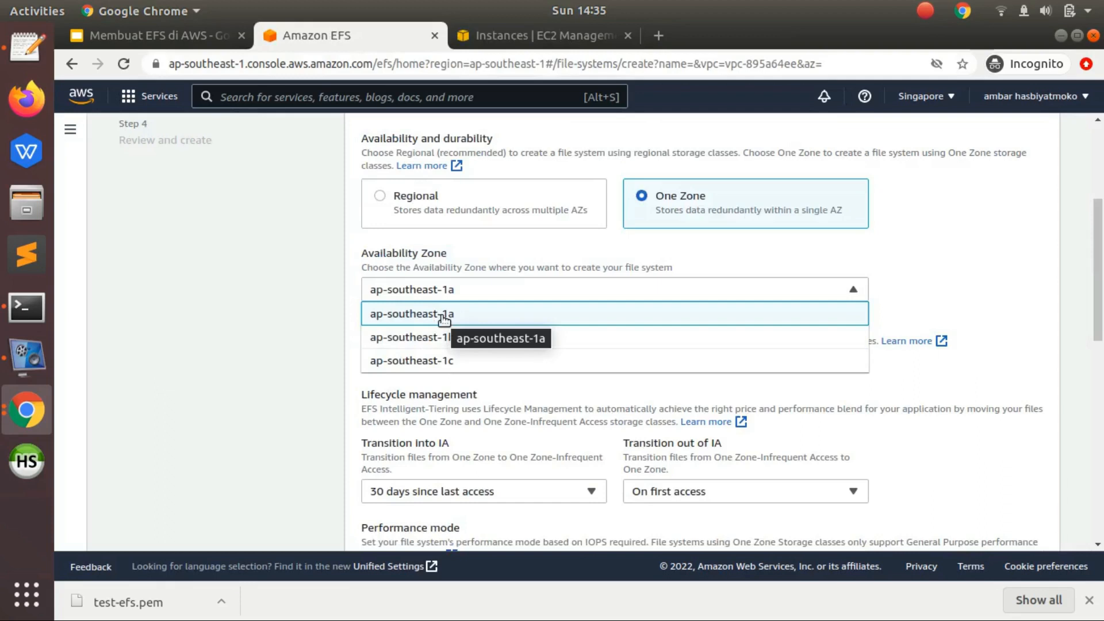
pyautogui.click(443, 315)
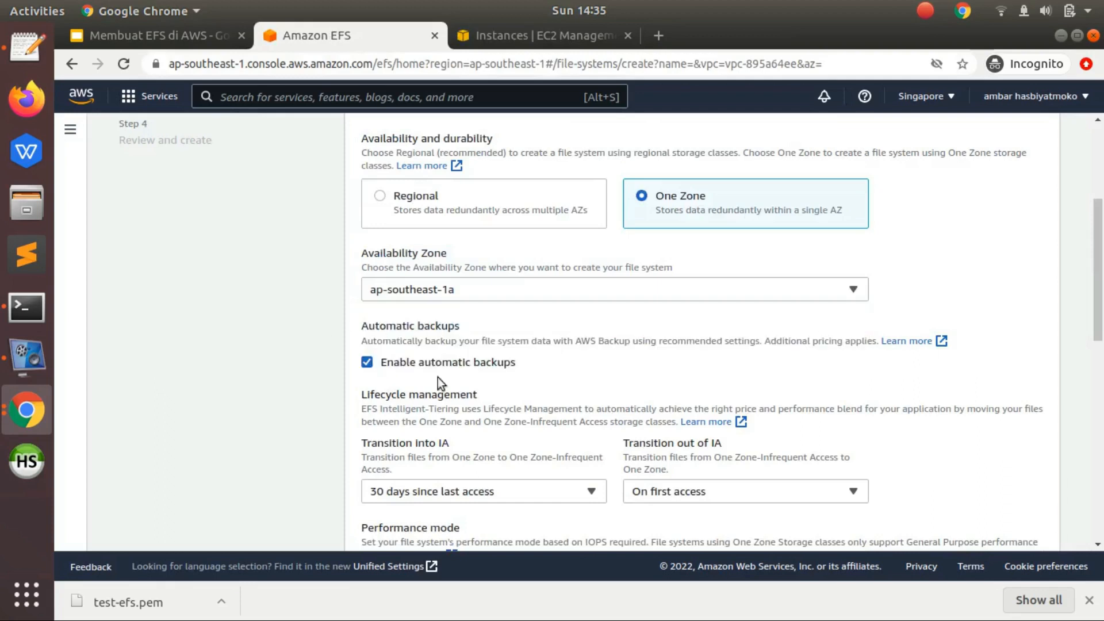
pyautogui.scroll(-2, 436, 382)
pyautogui.click(367, 247)
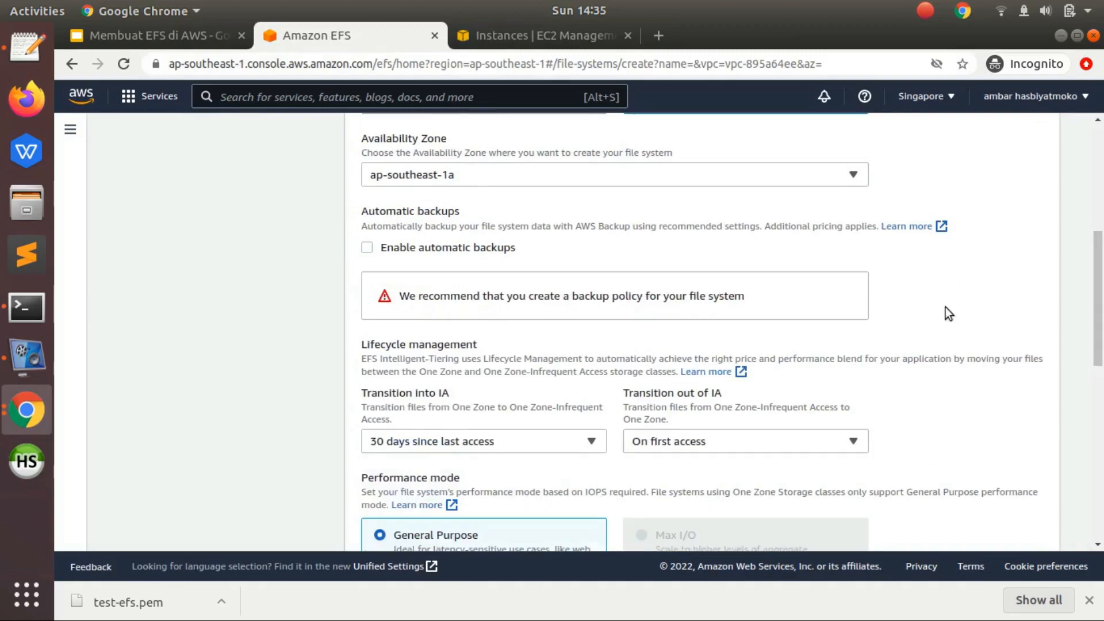
# - Examine the Lifecycle management settings, reading the description of the Transition into IA option
pyautogui.scroll(-1, 1101, 296)
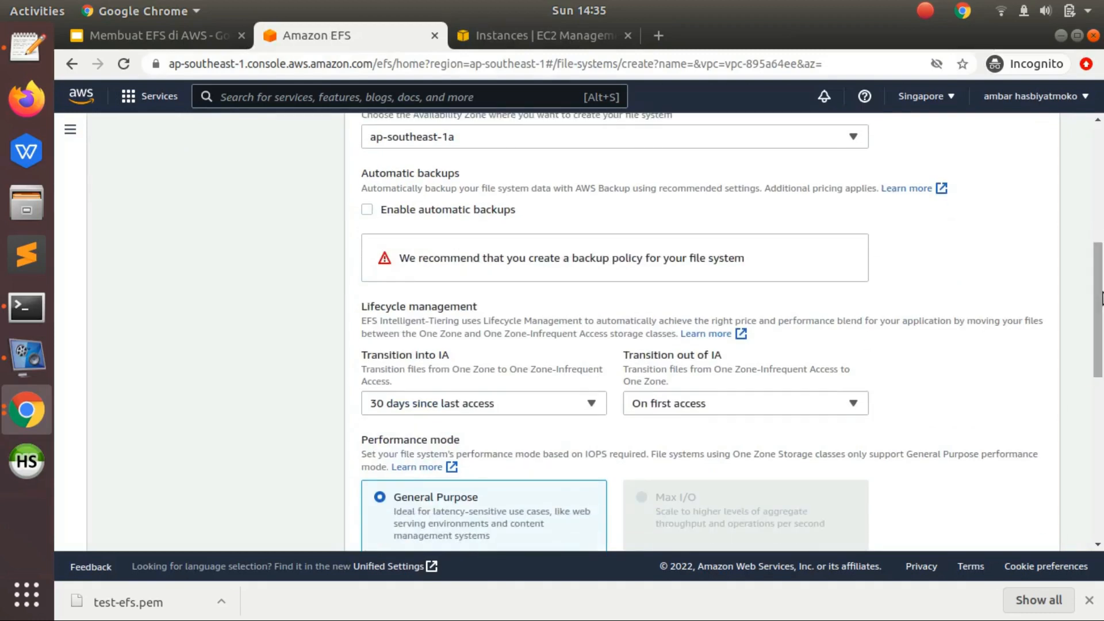
pyautogui.scroll(-1, 1101, 296)
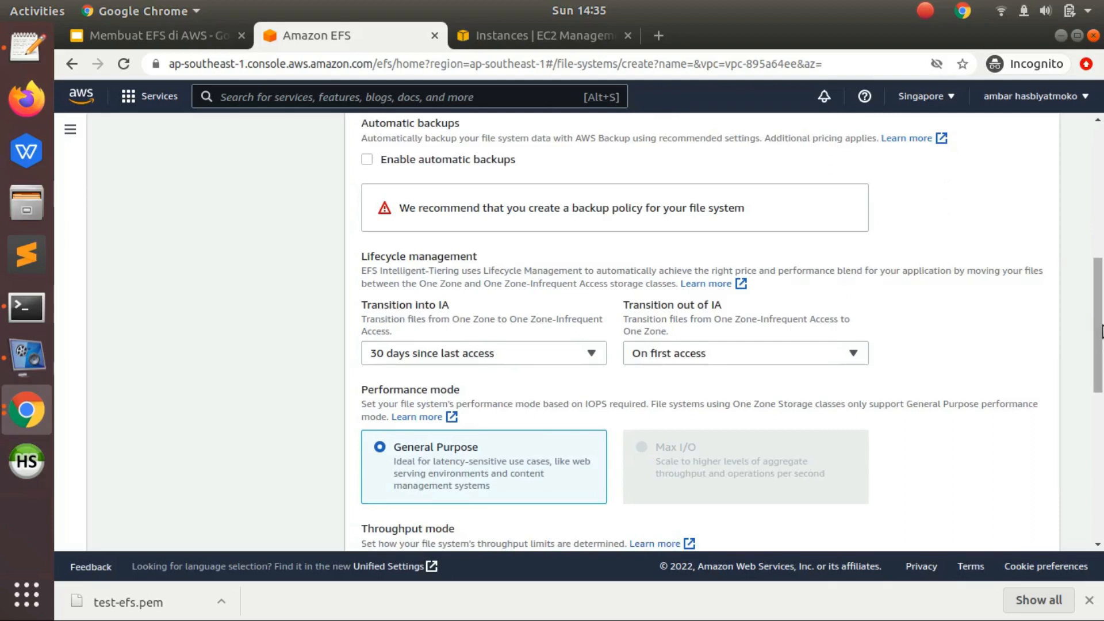
pyautogui.scroll(-1, 487, 315)
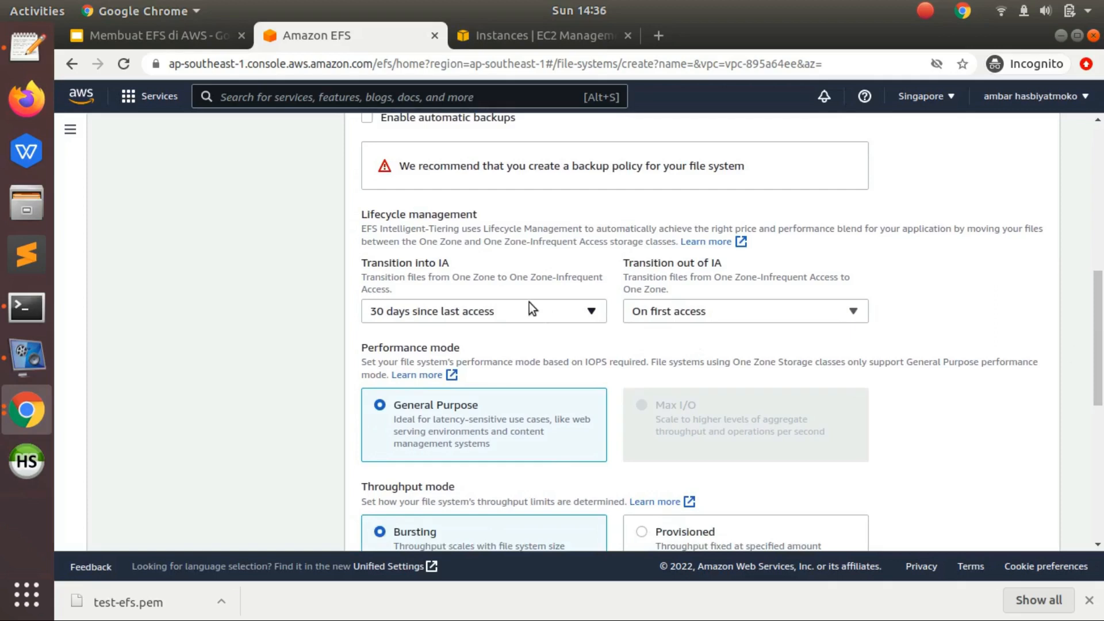
pyautogui.doubleClick(449, 214)
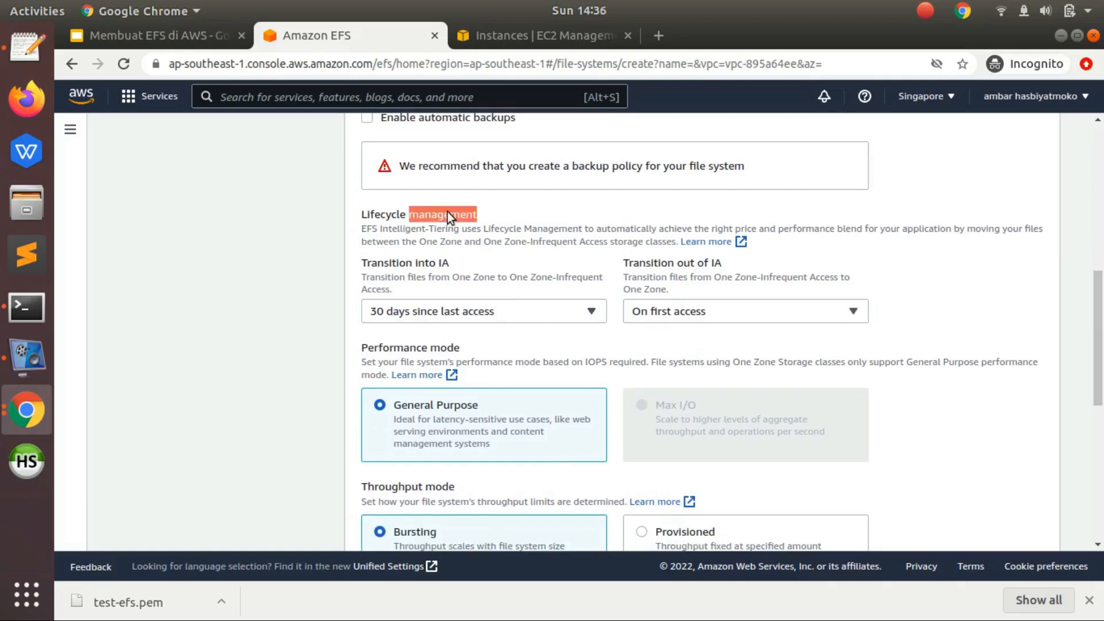
pyautogui.click(489, 224)
pyautogui.moveTo(459, 277); pyautogui.dragTo(568, 276)
pyautogui.click(533, 277)
pyautogui.click(567, 277)
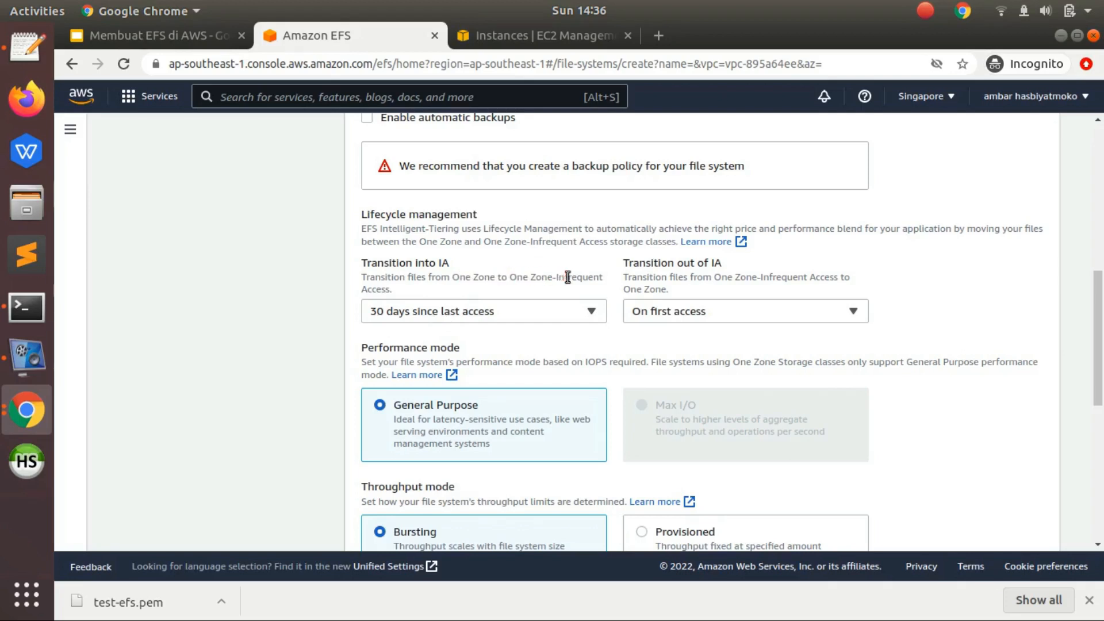
pyautogui.moveTo(529, 278); pyautogui.dragTo(539, 287)
pyautogui.click(539, 287)
# - Set both Transition out of IA and Transition into IA to None
pyautogui.click(737, 314)
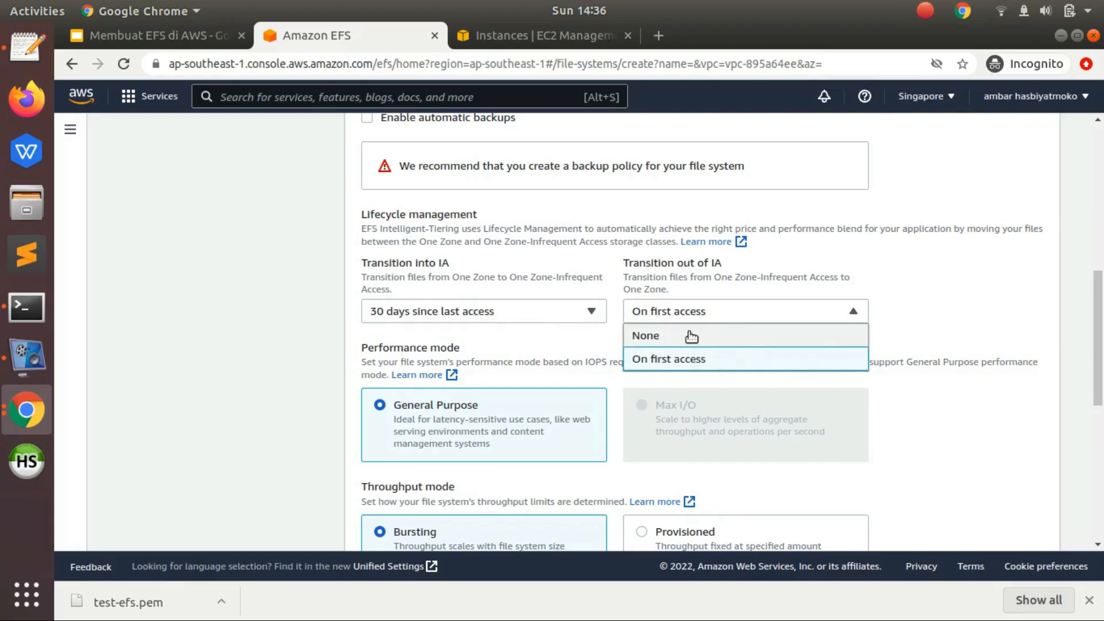
pyautogui.click(689, 335)
pyautogui.click(502, 312)
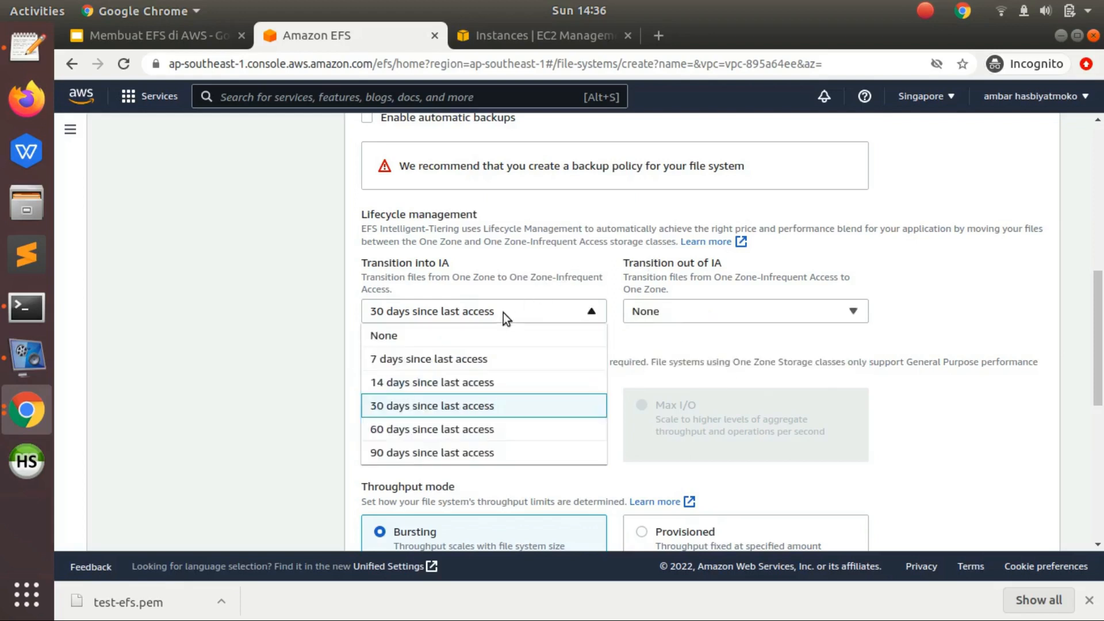
pyautogui.click(473, 336)
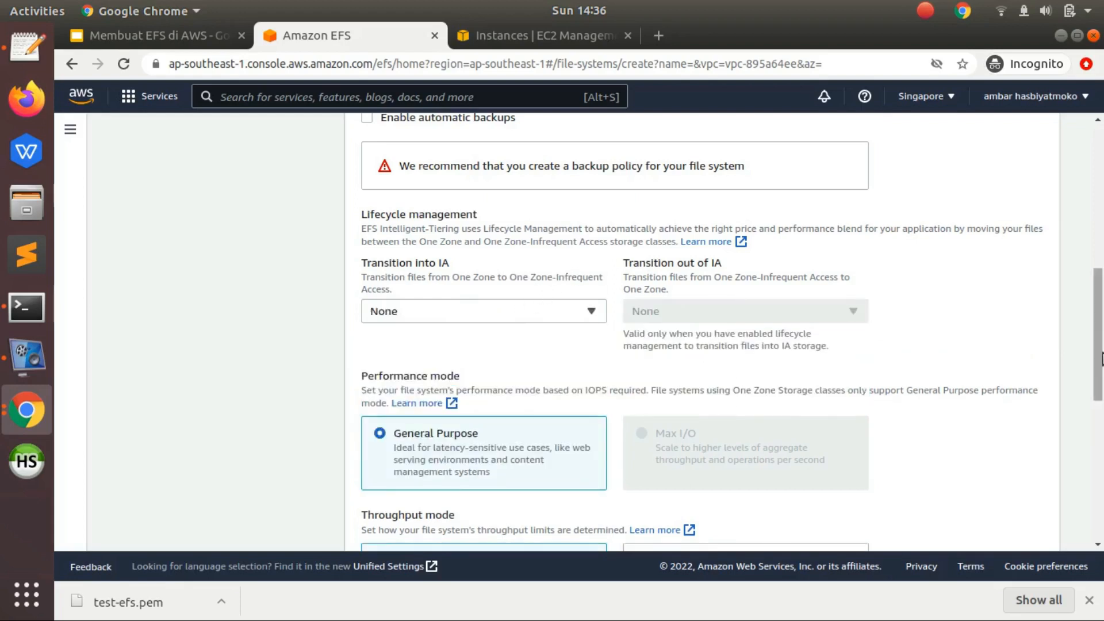
# - Review the performance, throughput, encryption and tag settings and continue to the Network access step
pyautogui.scroll(-1, 1101, 371)
pyautogui.scroll(-3, 985, 401)
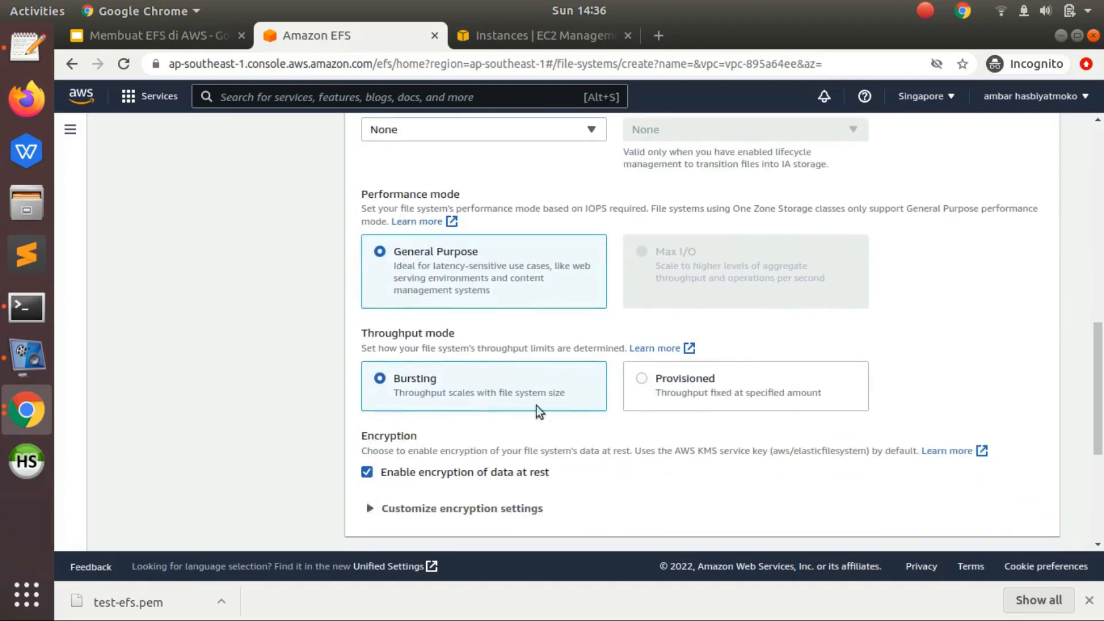
pyautogui.scroll(-5, 1101, 503)
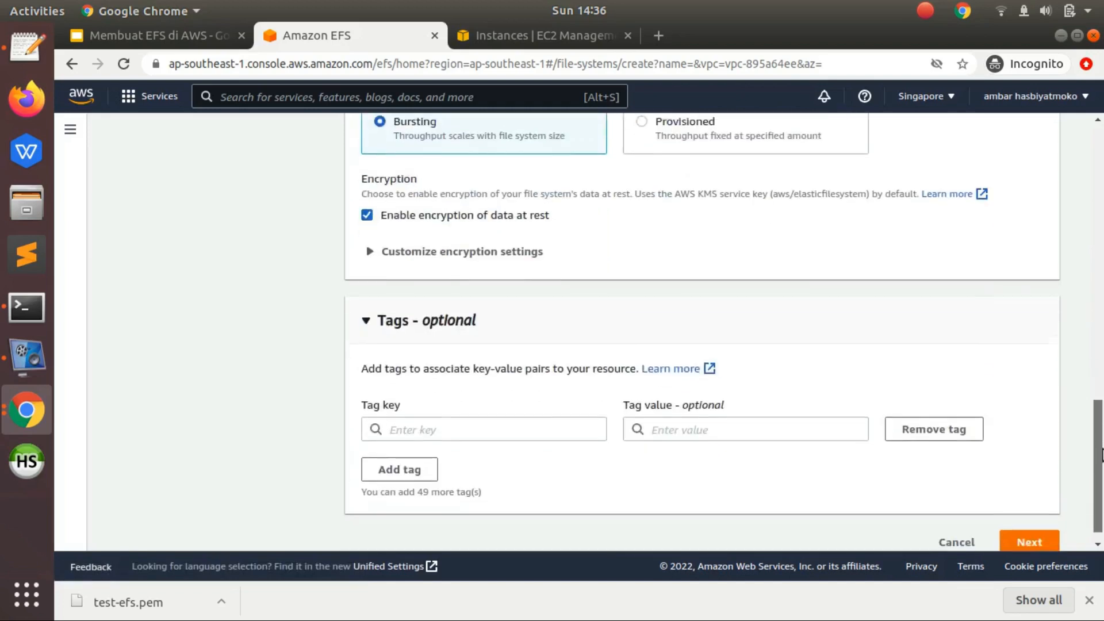
pyautogui.click(1029, 523)
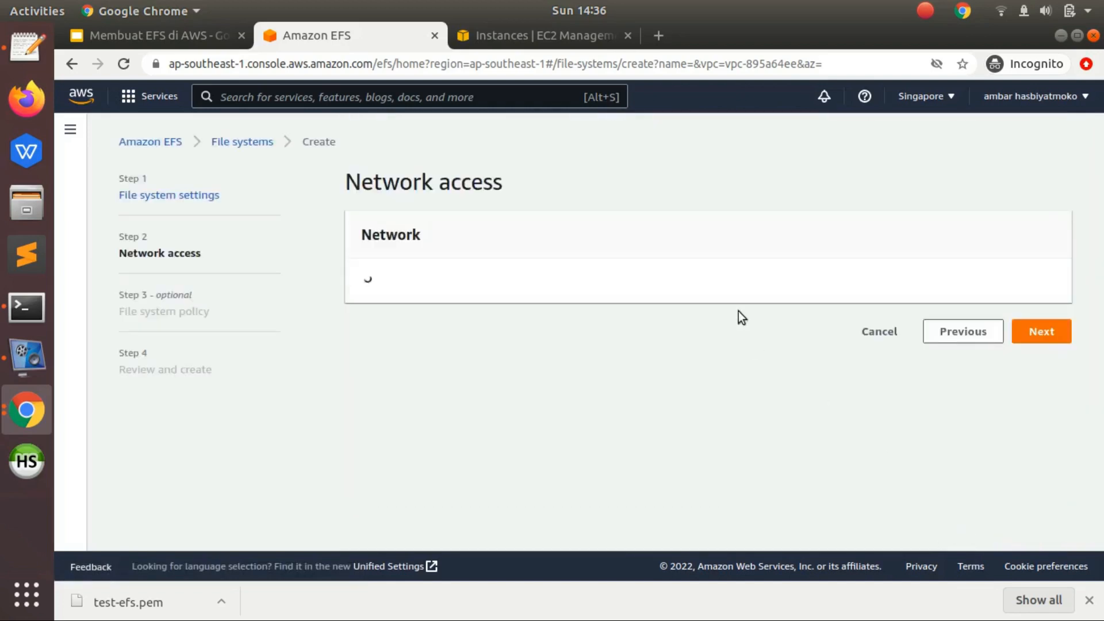
# - Replace the mount target's default security group with efs-sg-test and continue to the File system policy step
pyautogui.scroll(-2, 738, 322)
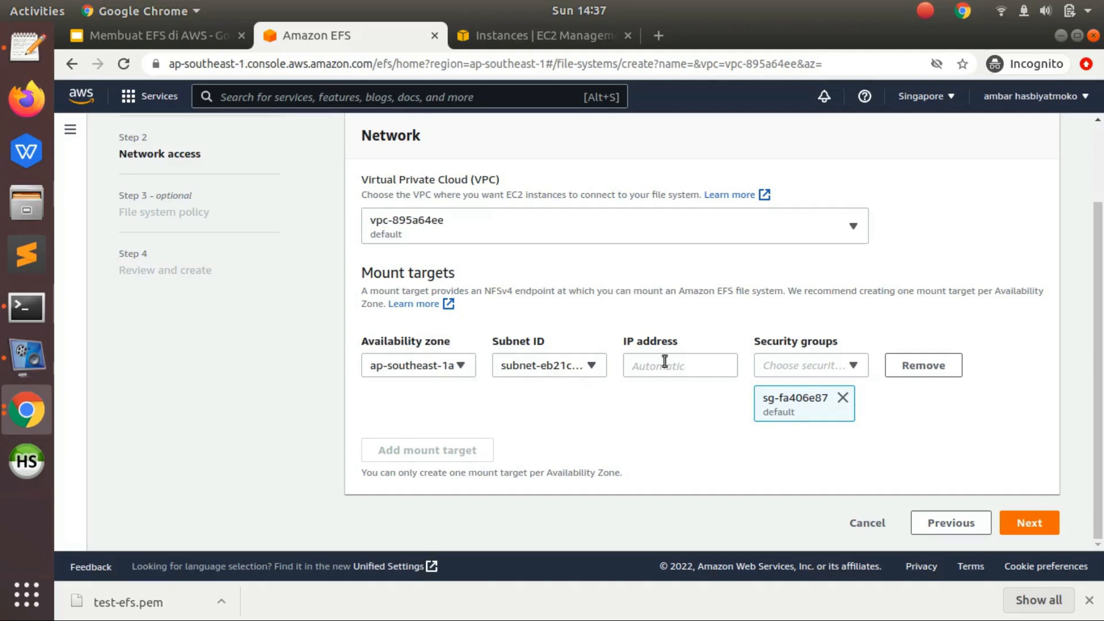
pyautogui.click(842, 398)
pyautogui.click(833, 409)
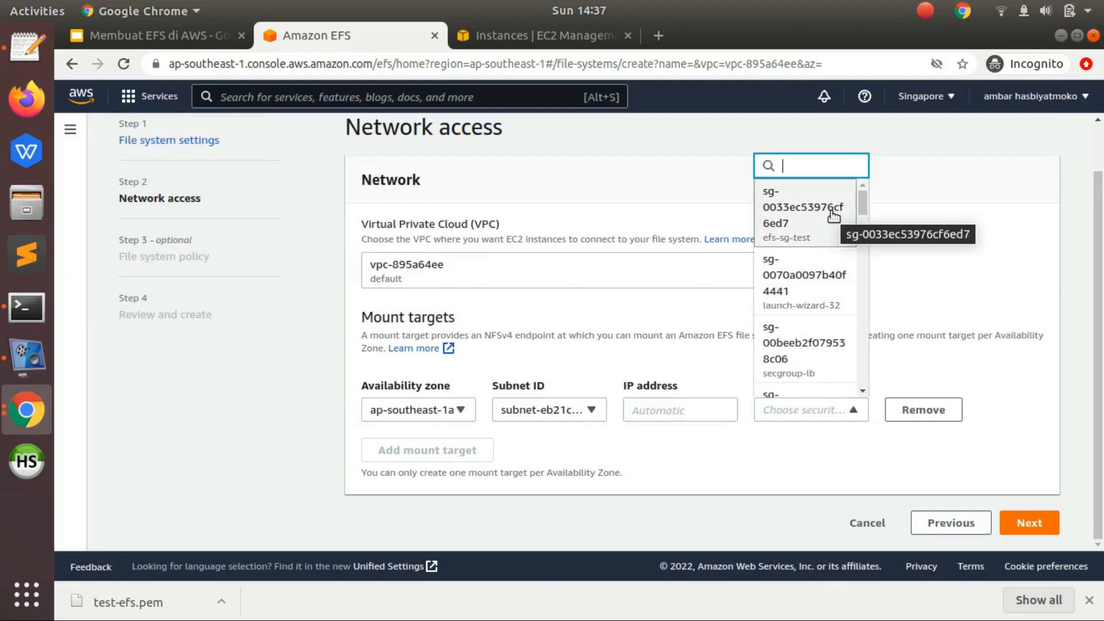
pyautogui.write('efs')
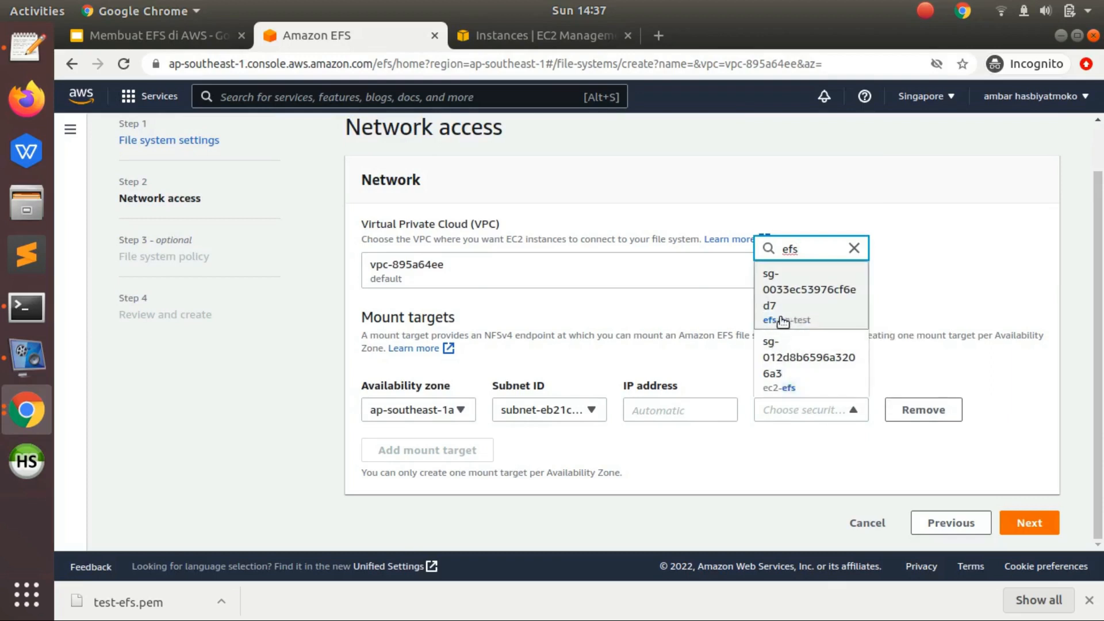
pyautogui.click(782, 322)
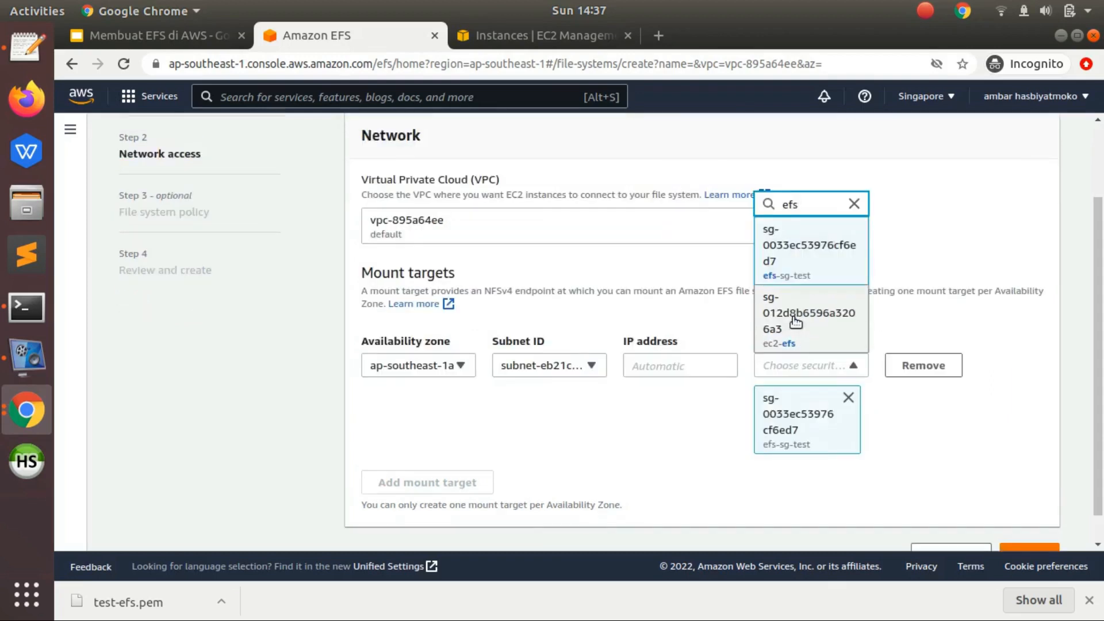
pyautogui.click(961, 311)
pyautogui.scroll(-1, 891, 345)
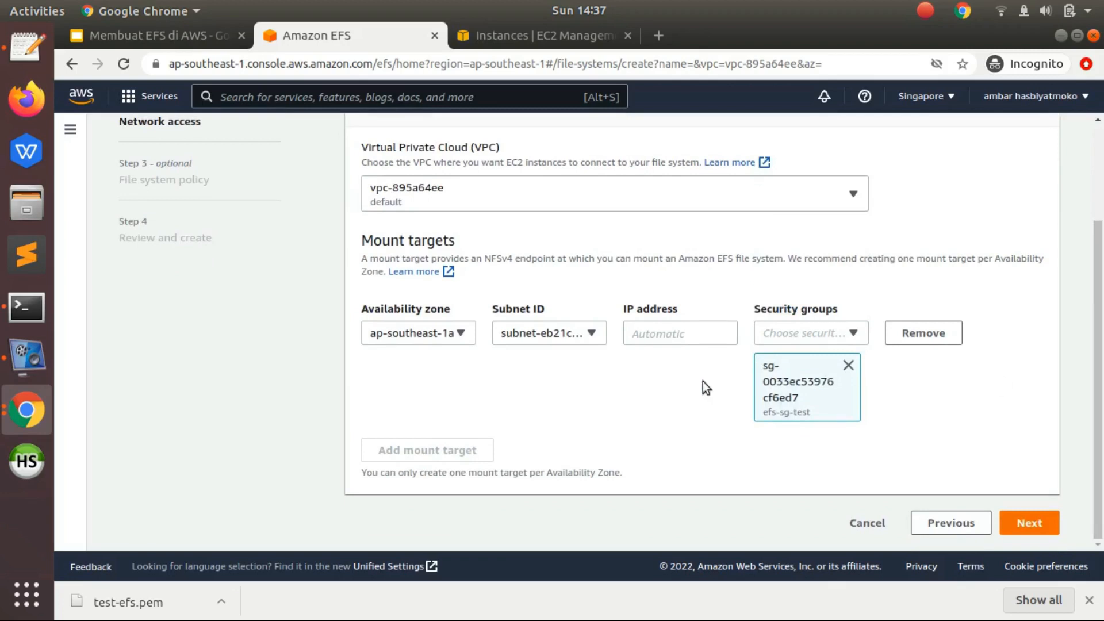
pyautogui.click(1024, 527)
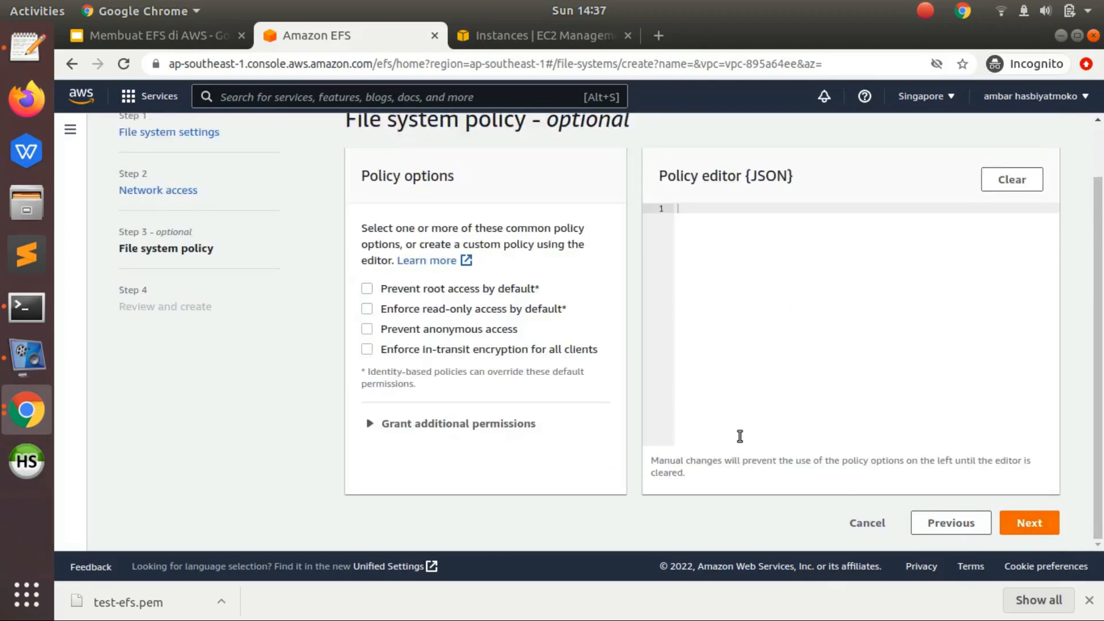
# - Leave the file system policy empty, review the settings, and create the test-efs file system
pyautogui.scroll(1, 949, 506)
pyautogui.scroll(-1, 1035, 541)
pyautogui.click(1046, 526)
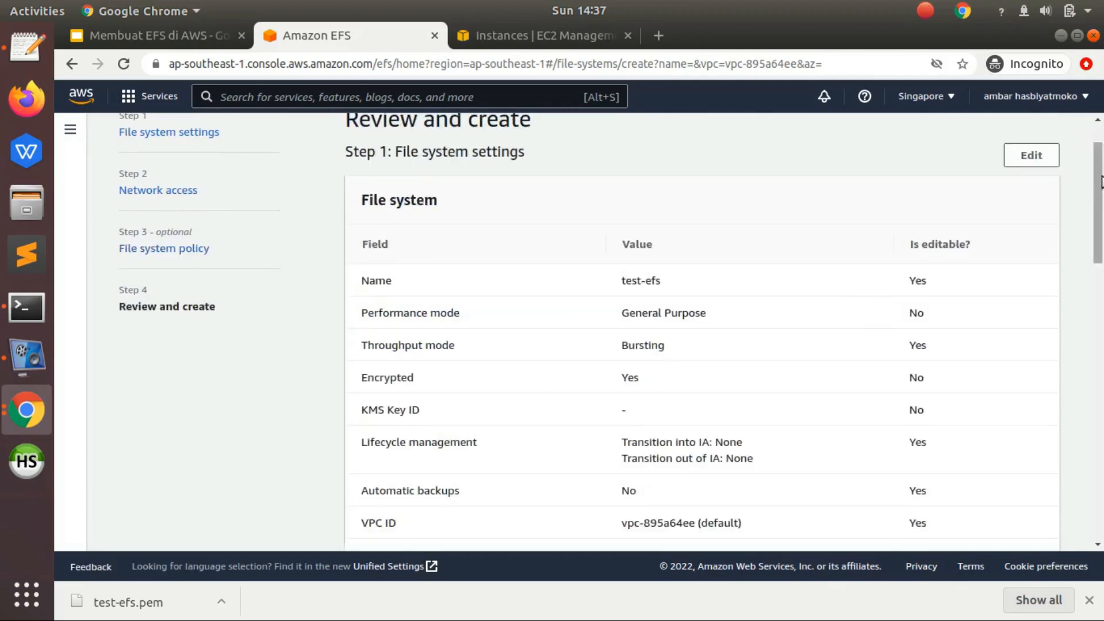
pyautogui.moveTo(1099, 183); pyautogui.dragTo(1101, 555)
pyautogui.click(1031, 524)
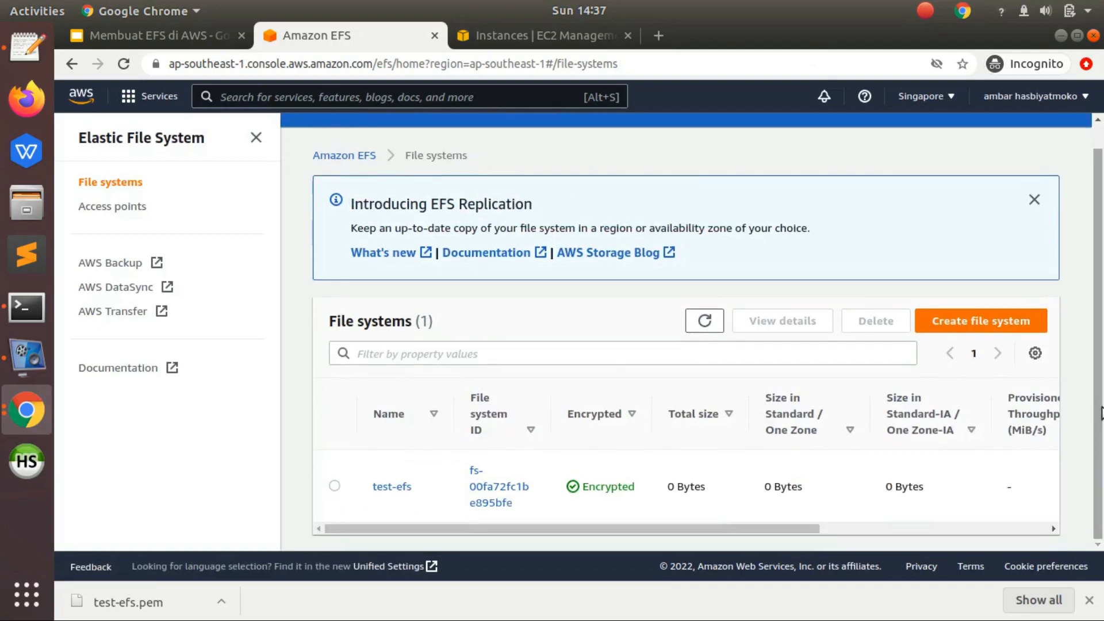
# - Check the creation status of test-efs and its entry in the file systems list
pyautogui.moveTo(498, 133); pyautogui.dragTo(618, 130)
pyautogui.click(618, 131)
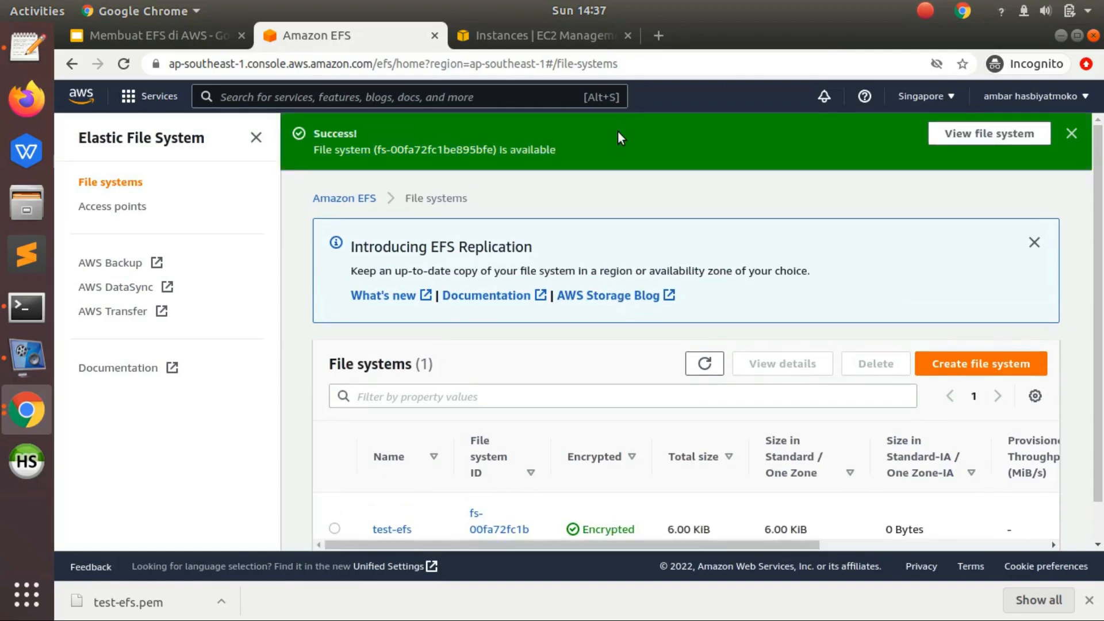
pyautogui.scroll(-2, 1080, 311)
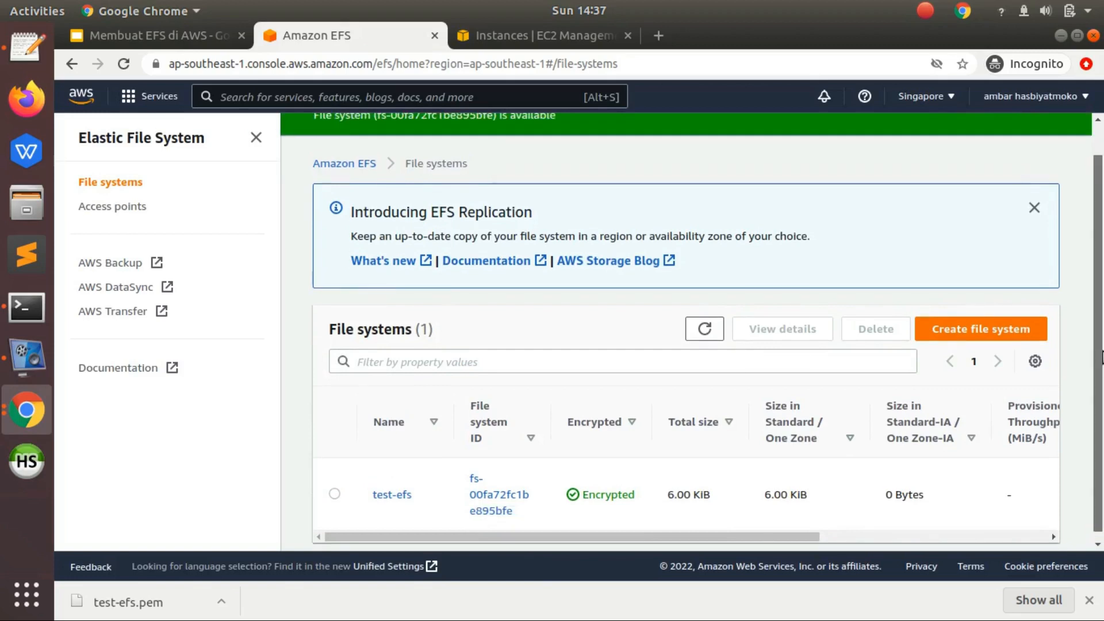
pyautogui.scroll(2, 1092, 362)
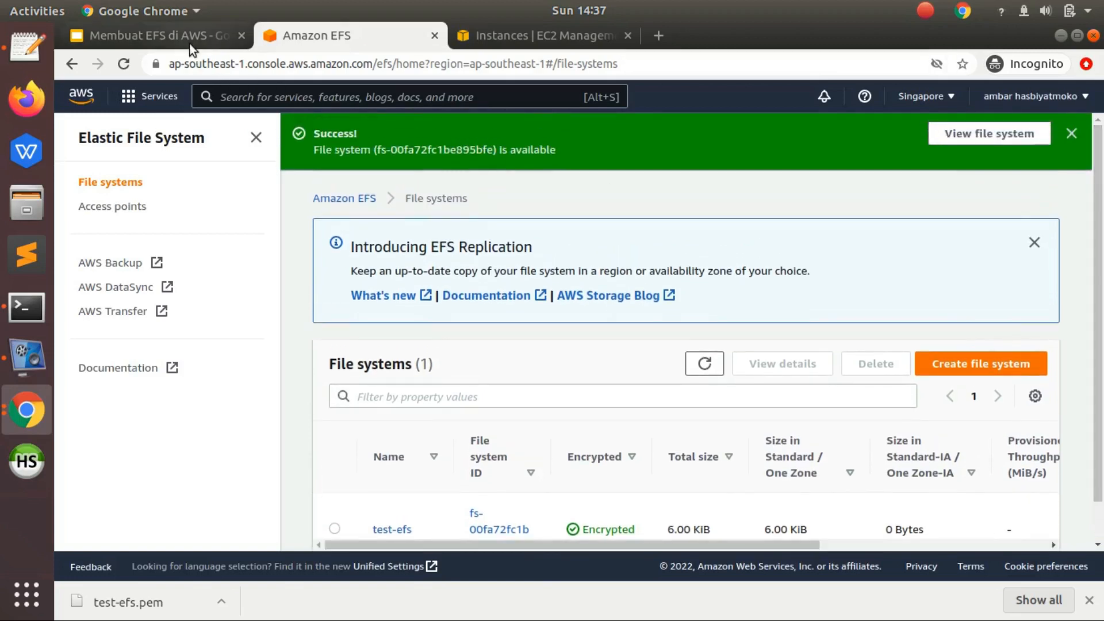
# - Switch to the Membuat EFS di AWS presentation and view the Steps slide in full screen, then exit the slideshow
pyautogui.click(173, 39)
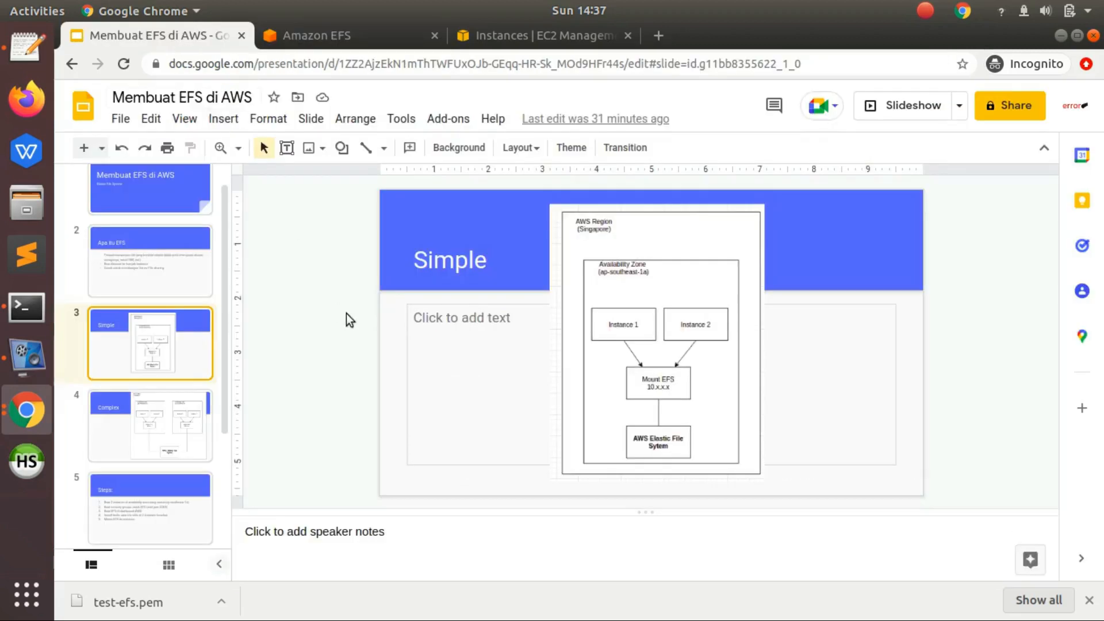
pyautogui.click(188, 476)
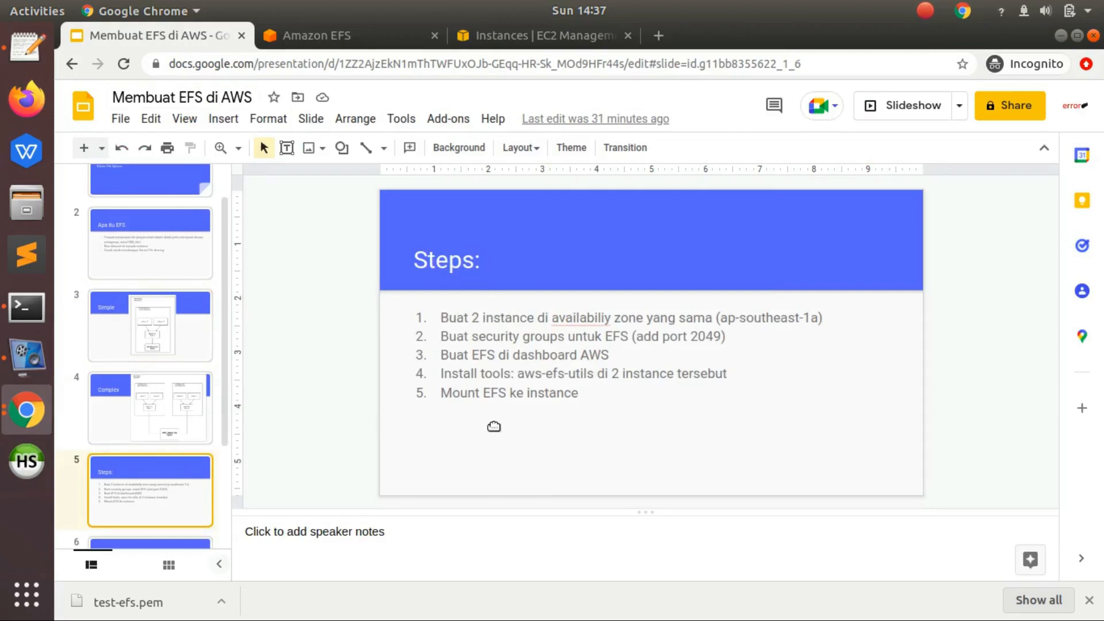
pyautogui.hotkey('ctrl', 'F5')
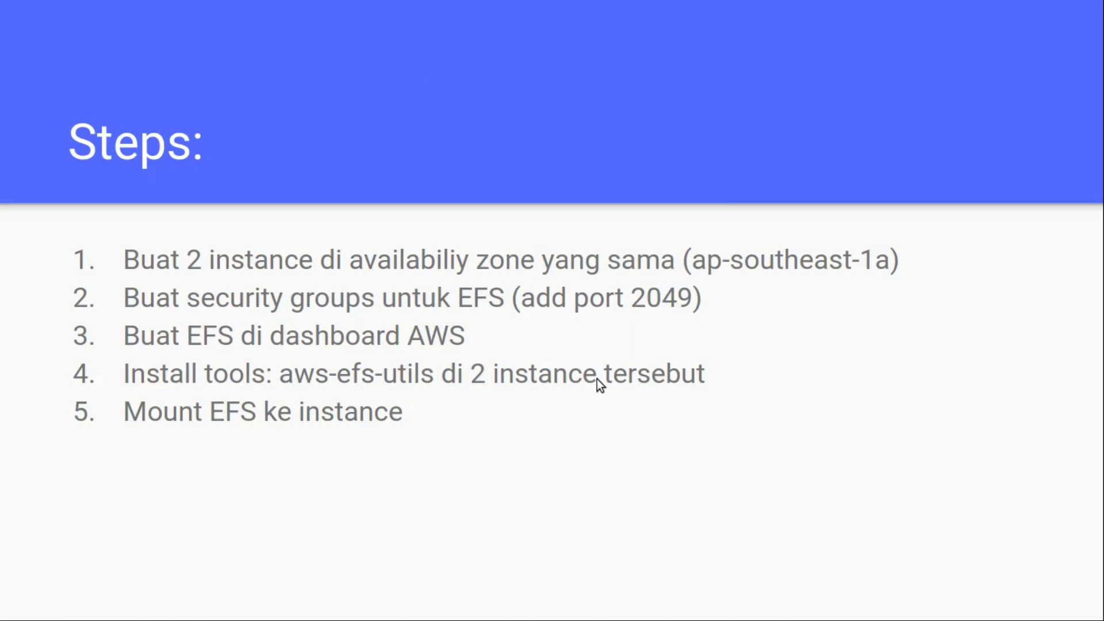
pyautogui.press('Escape')
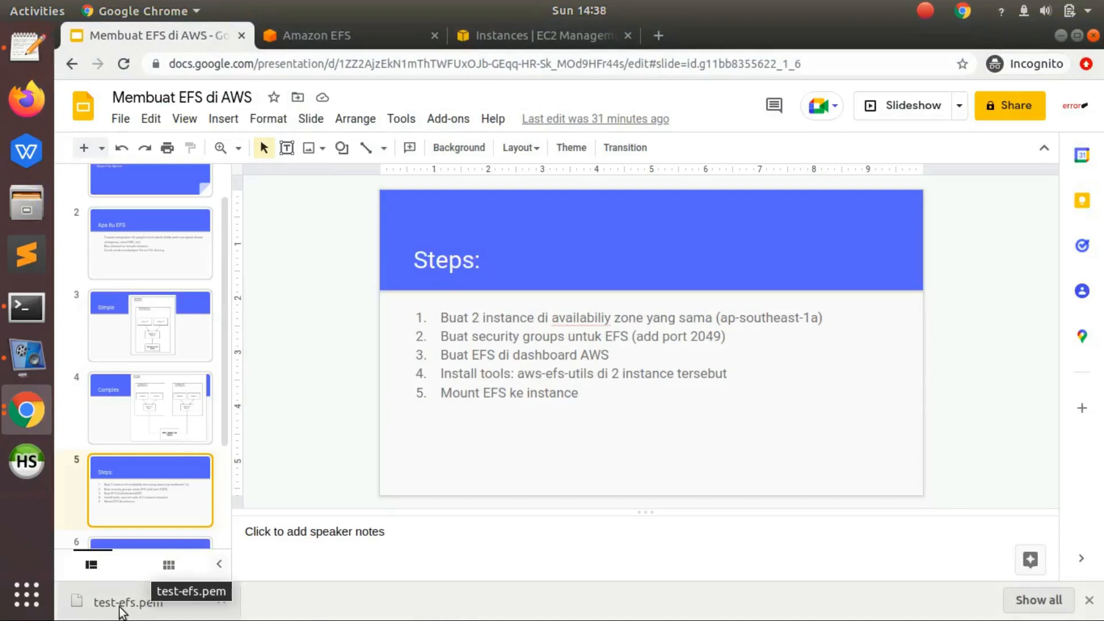
# - Show the downloaded test-efs.pem in its folder, open a widened terminal there, and minimize the file manager
pyautogui.click(1015, 602)
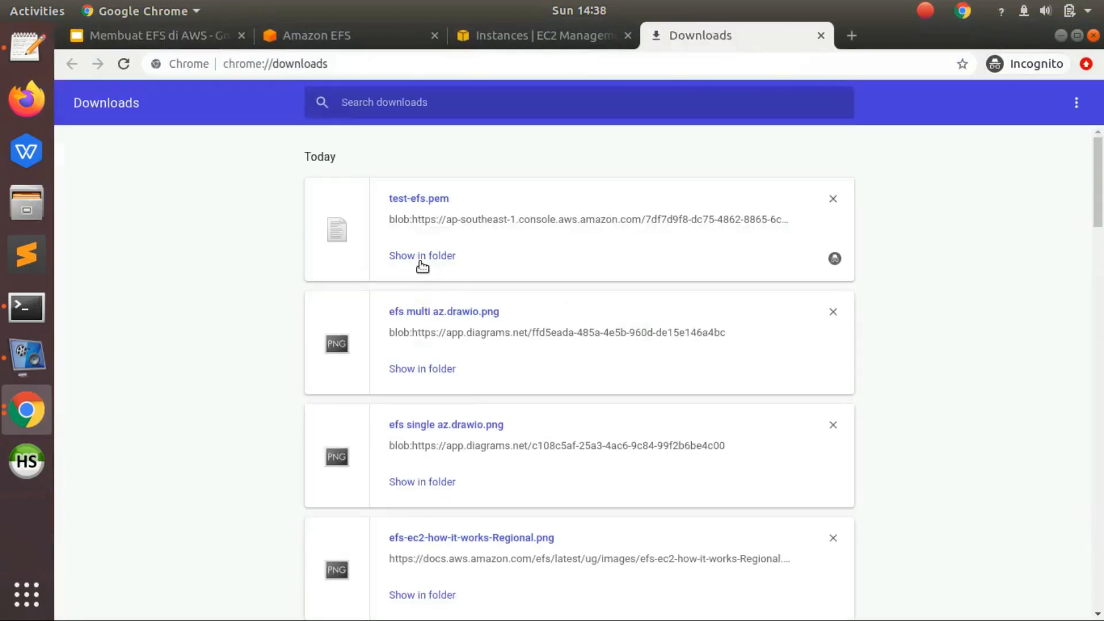
pyautogui.click(420, 260)
pyautogui.rightClick(284, 208)
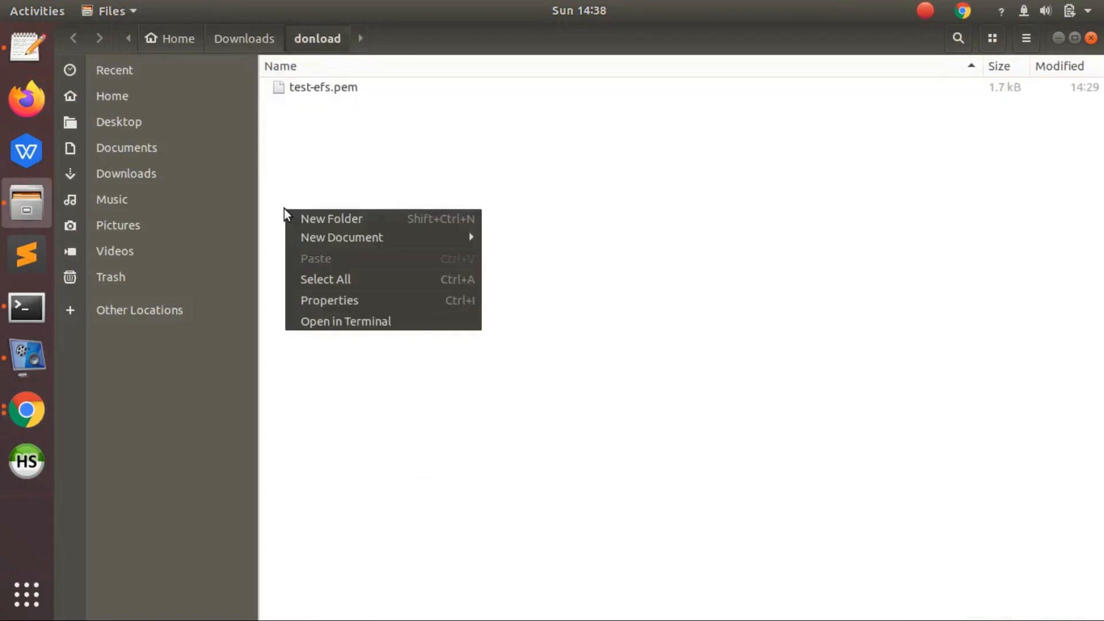
pyautogui.click(358, 320)
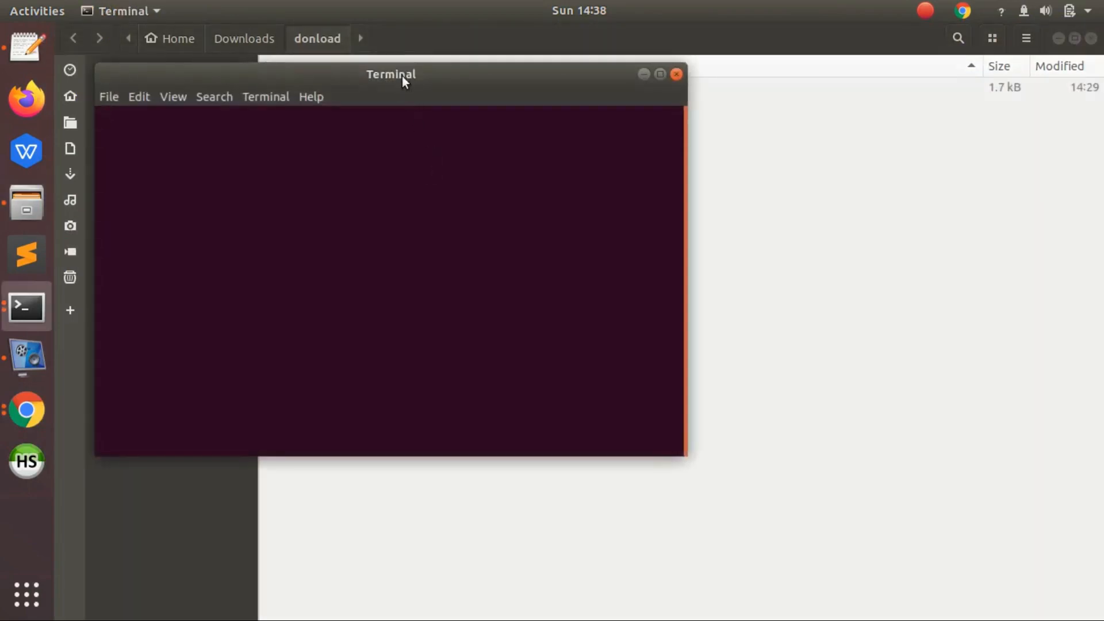
pyautogui.moveTo(404, 80); pyautogui.dragTo(537, 119)
pyautogui.hotkey('ctrl', 'c')
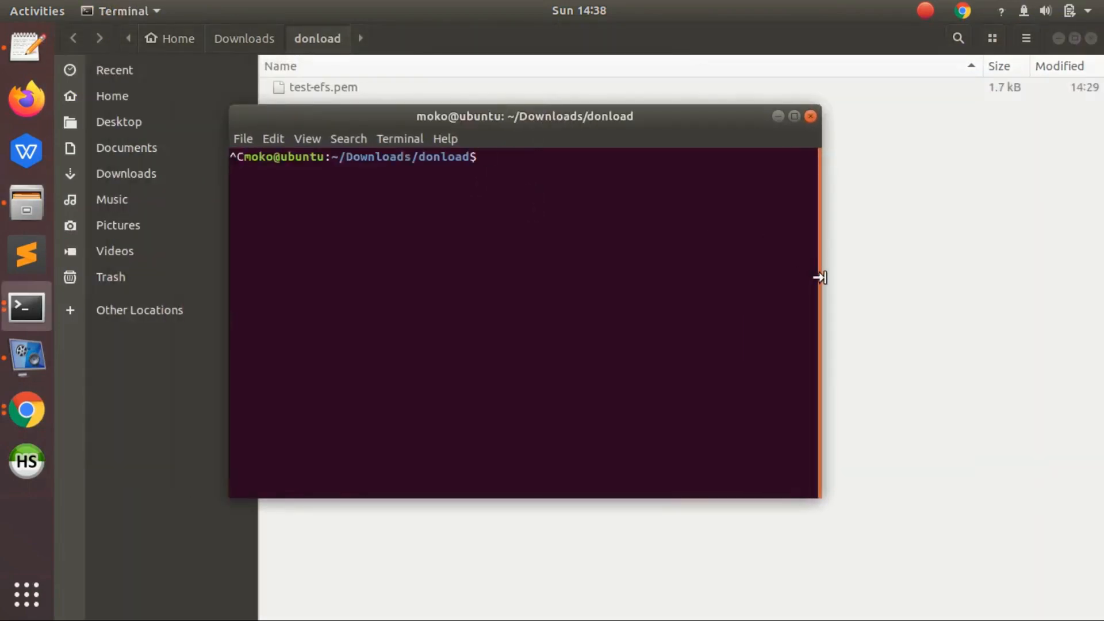
pyautogui.moveTo(819, 277); pyautogui.dragTo(992, 274)
pyautogui.moveTo(578, 126); pyautogui.dragTo(571, 185)
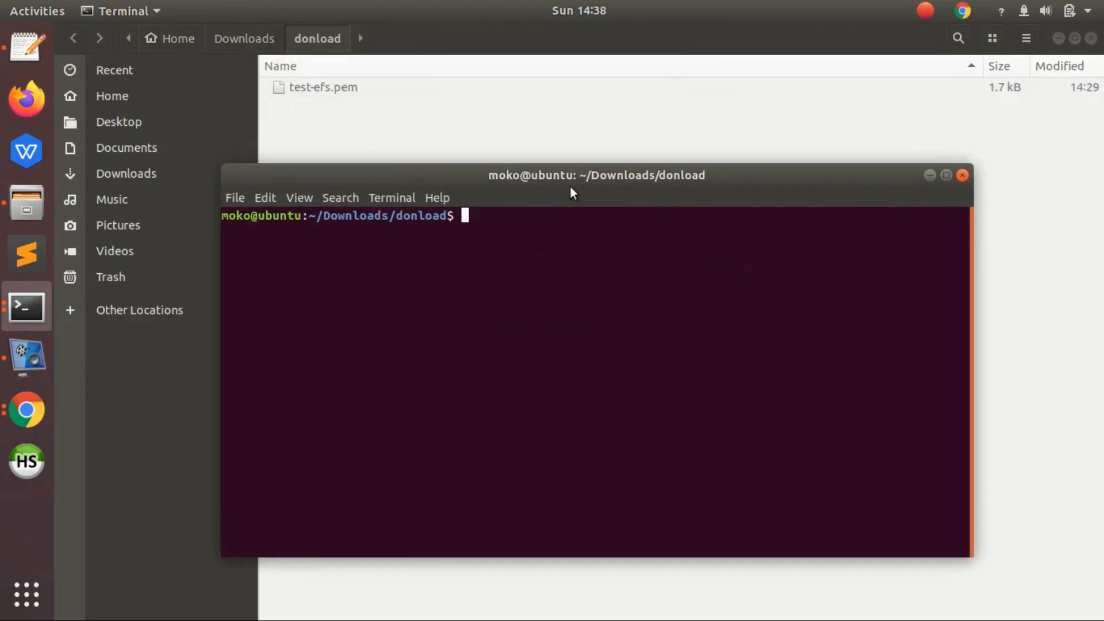
pyautogui.click(1058, 39)
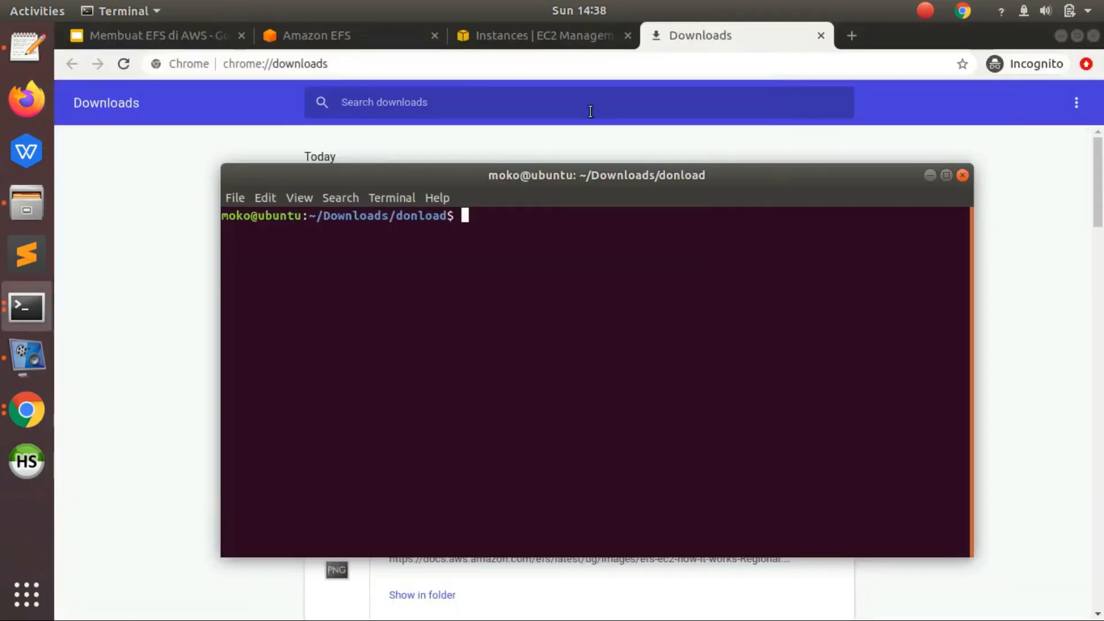
# - Return to the EC2 instances page in Chrome and open the Connect to instance page for test-efs1
pyautogui.click(463, 44)
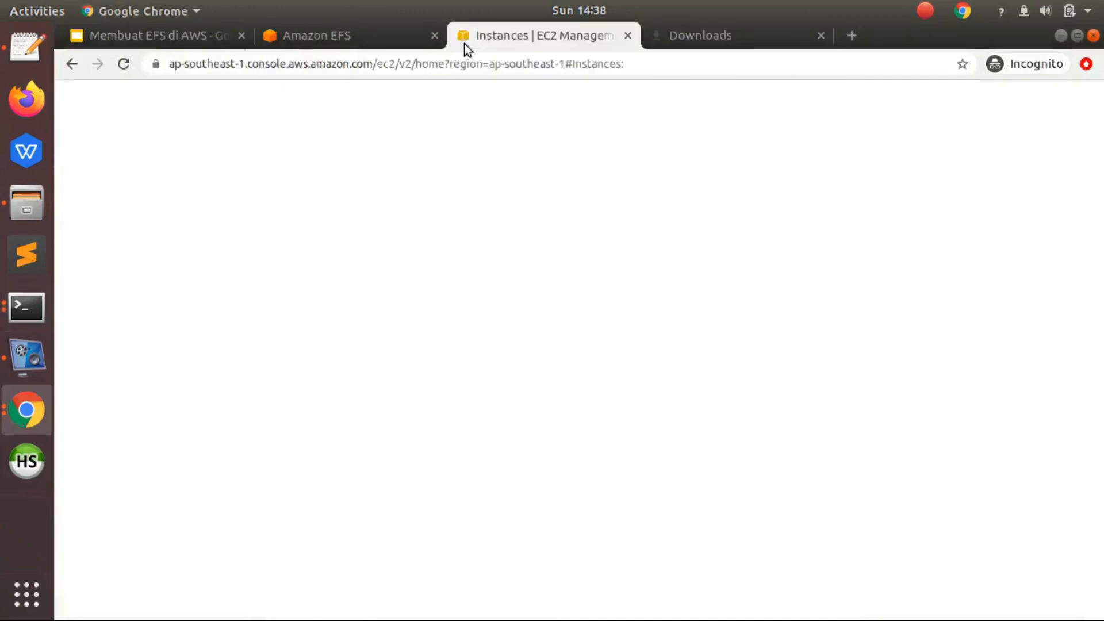
pyautogui.moveTo(449, 263); pyautogui.dragTo(287, 264)
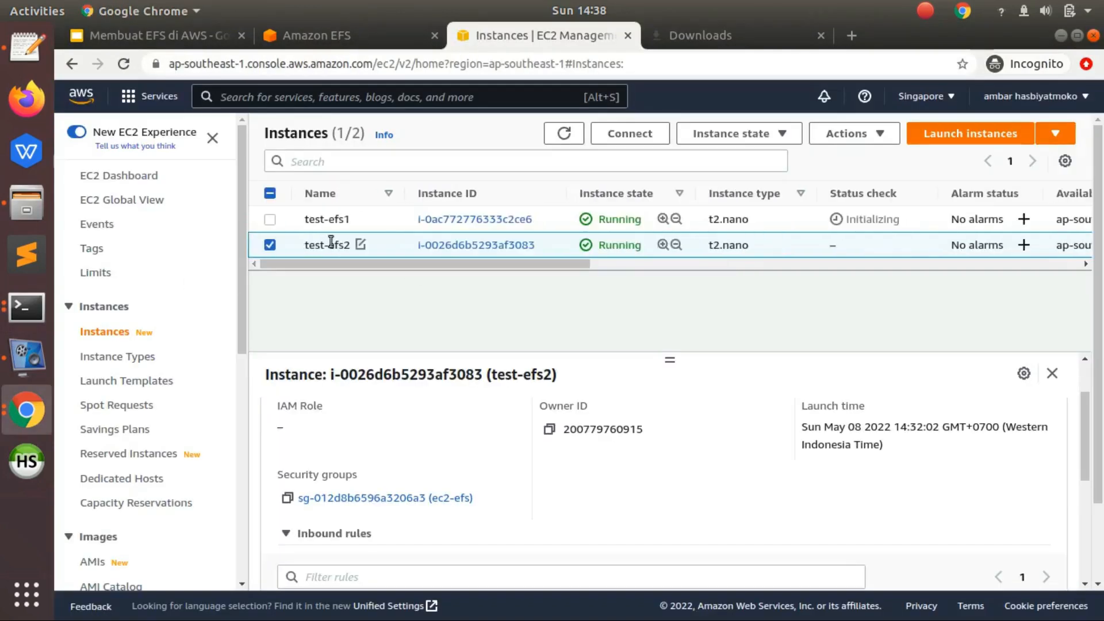
pyautogui.click(346, 221)
pyautogui.rightClick(346, 220)
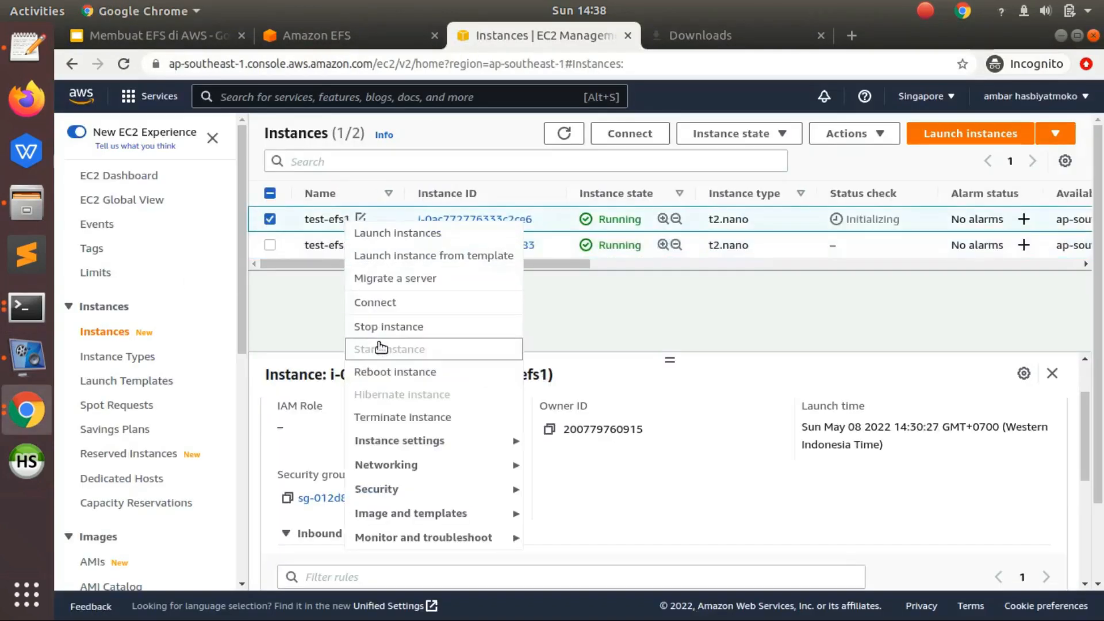
pyautogui.click(412, 305)
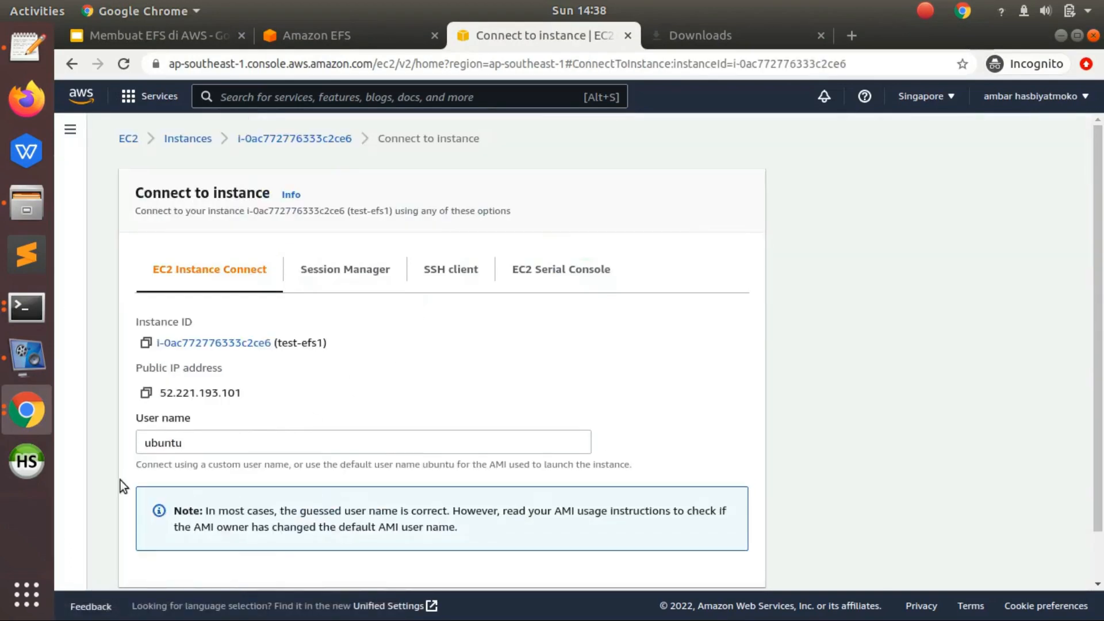
# - Show the SSH client connection instructions for test-efs1 and copy the example ssh command
pyautogui.scroll(-2, 1100, 293)
pyautogui.scroll(2, 672, 310)
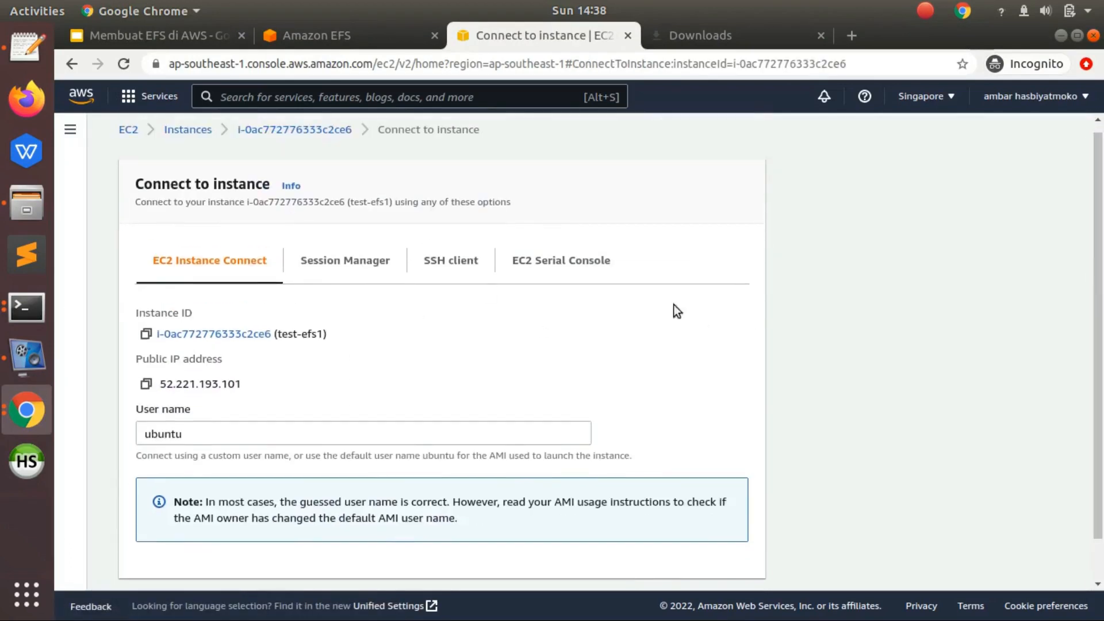
pyautogui.click(451, 260)
pyautogui.scroll(-2, 368, 345)
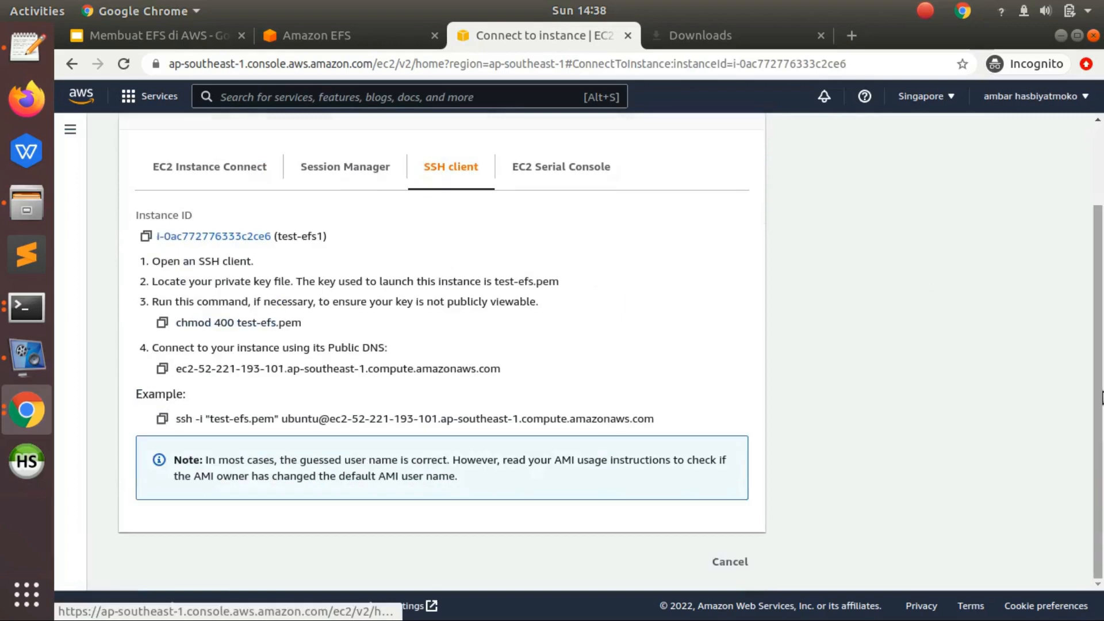
pyautogui.click(162, 420)
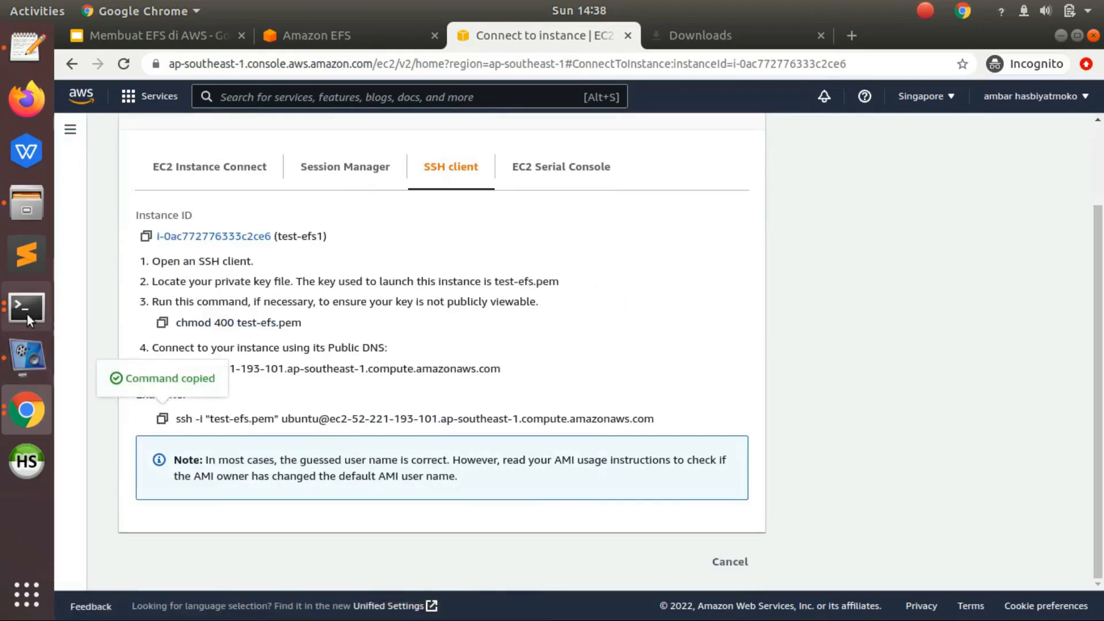
# - In the terminal, try to connect to test-efs1 with the copied ssh command, answering yes to the host authenticity question
pyautogui.click(27, 313)
pyautogui.click(114, 257)
pyautogui.rightClick(471, 363)
pyautogui.click(509, 412)
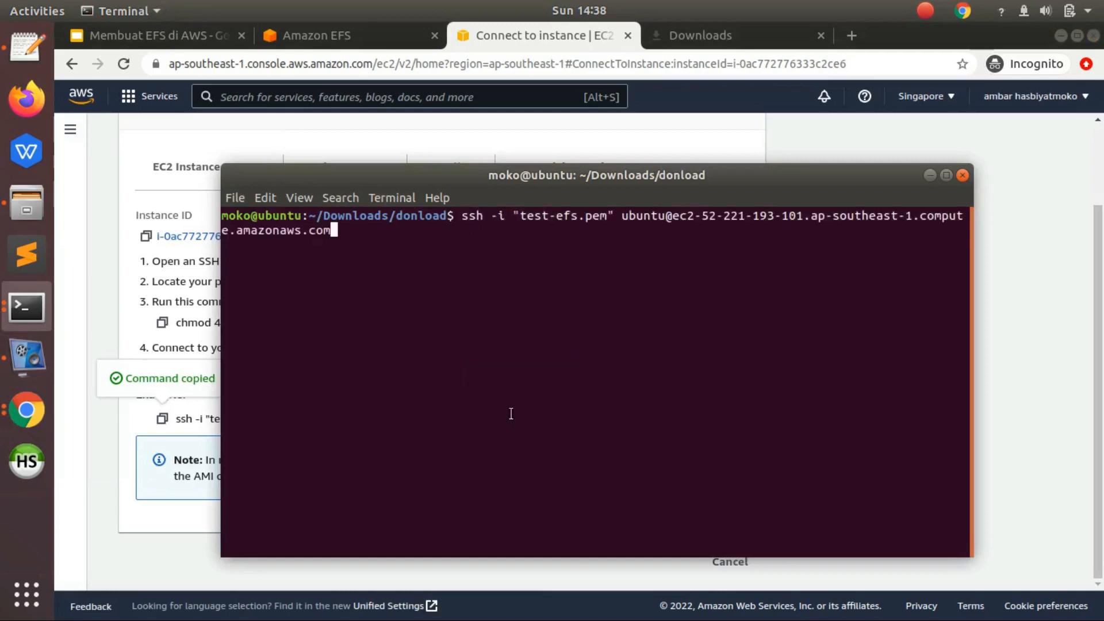
pyautogui.press('Return')
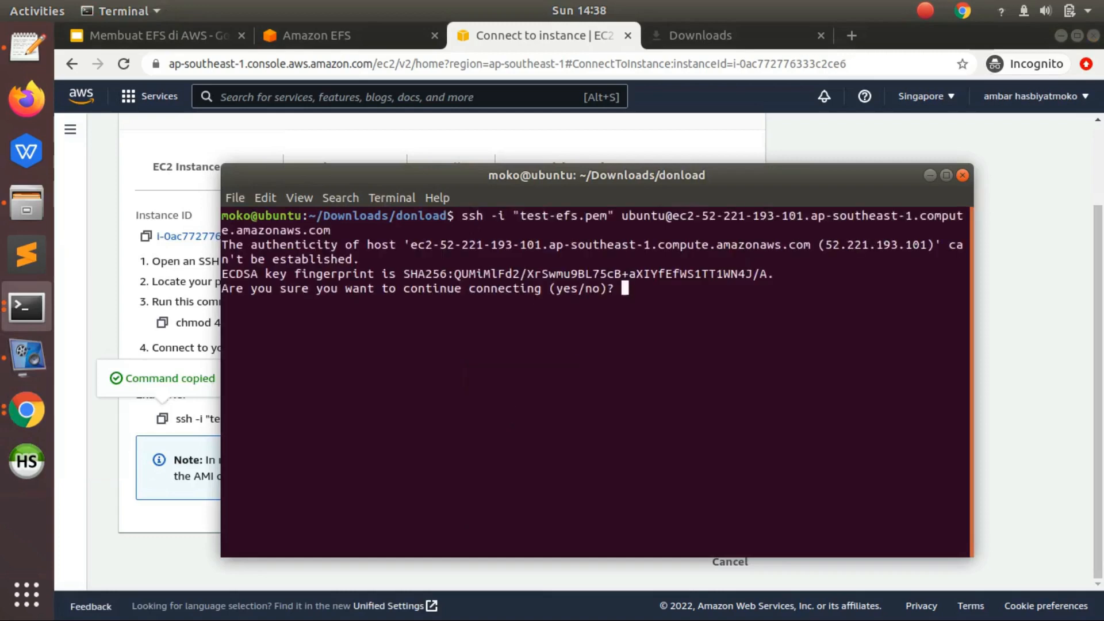
pyautogui.write('yes')
pyautogui.press('Return')
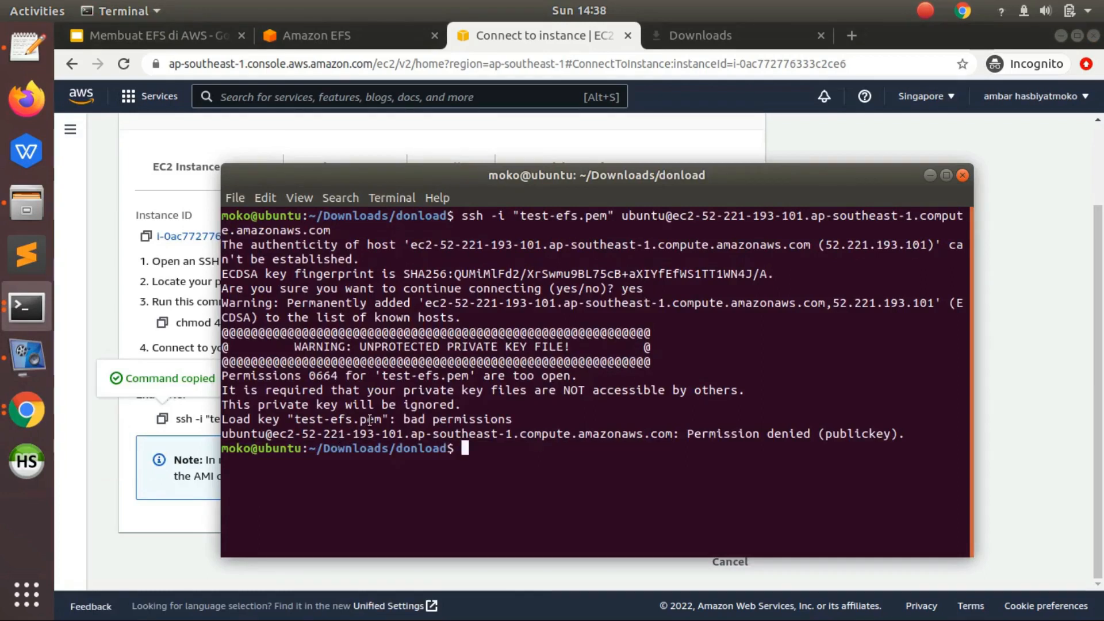
# - Restrict the key file's permissions with sudo chmod 600 test-efs.pem and enter the sudo password
pyautogui.write('ch')
pyautogui.press('BackSpace')
pyautogui.press('BackSpace')
pyautogui.write('sudo cmho')
pyautogui.press('BackSpace')
pyautogui.press('BackSpace')
pyautogui.press('BackSpace')
pyautogui.write('hmod 60')
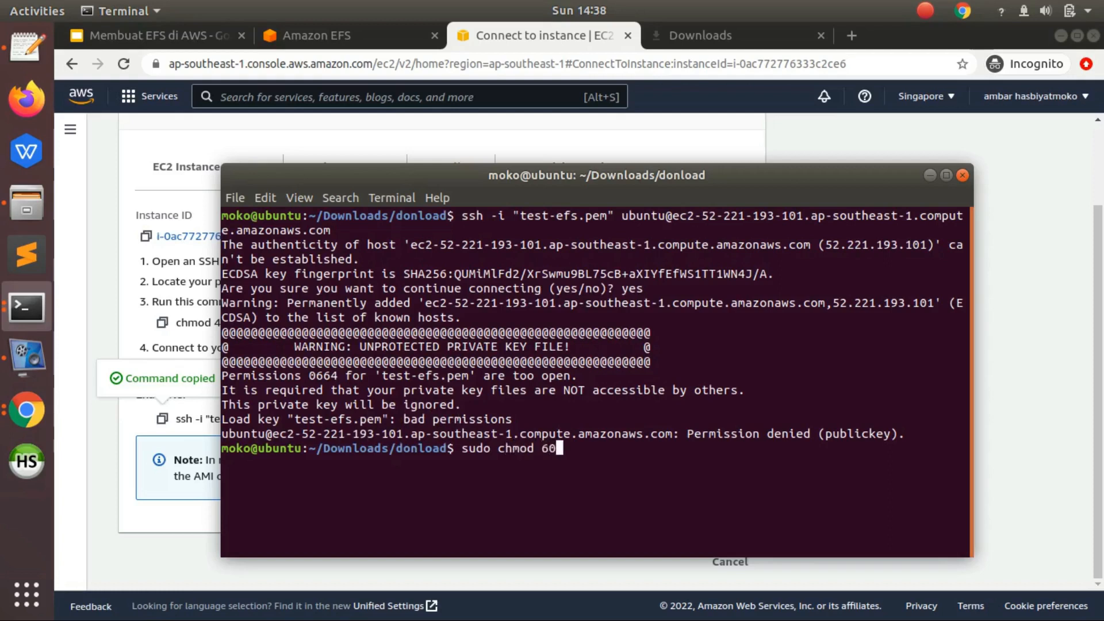
pyautogui.write('0 t')
pyautogui.press('Tab')
pyautogui.write('t')
pyautogui.press('Tab')
pyautogui.press('BackSpace')
pyautogui.press('BackSpace')
pyautogui.press('BackSpace')
pyautogui.press('BackSpace')
pyautogui.press('BackSpace')
pyautogui.press('BackSpace')
pyautogui.press('BackSpace')
pyautogui.press('BackSpace')
pyautogui.press('BackSpace')
pyautogui.press('BackSpace')
pyautogui.press('BackSpace')
pyautogui.press('BackSpace')
pyautogui.press('BackSpace')
pyautogui.press('Return')
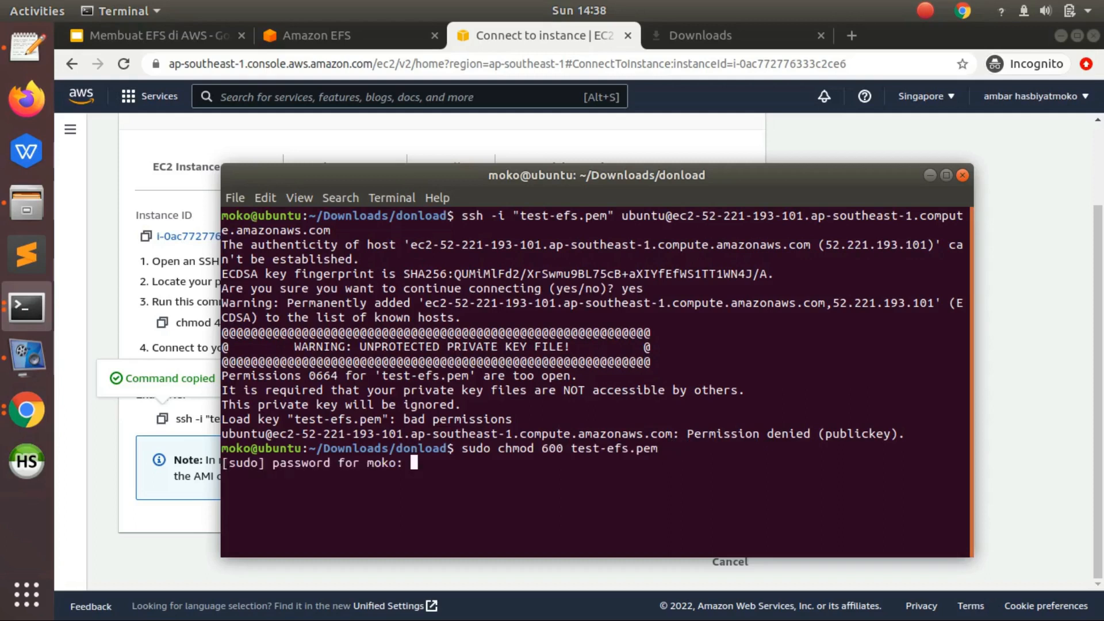
pyautogui.press('Return')
# - Rerun the earlier ssh command with test-efs.pem to connect to test-efs1
pyautogui.press('Up')
pyautogui.press('Up')
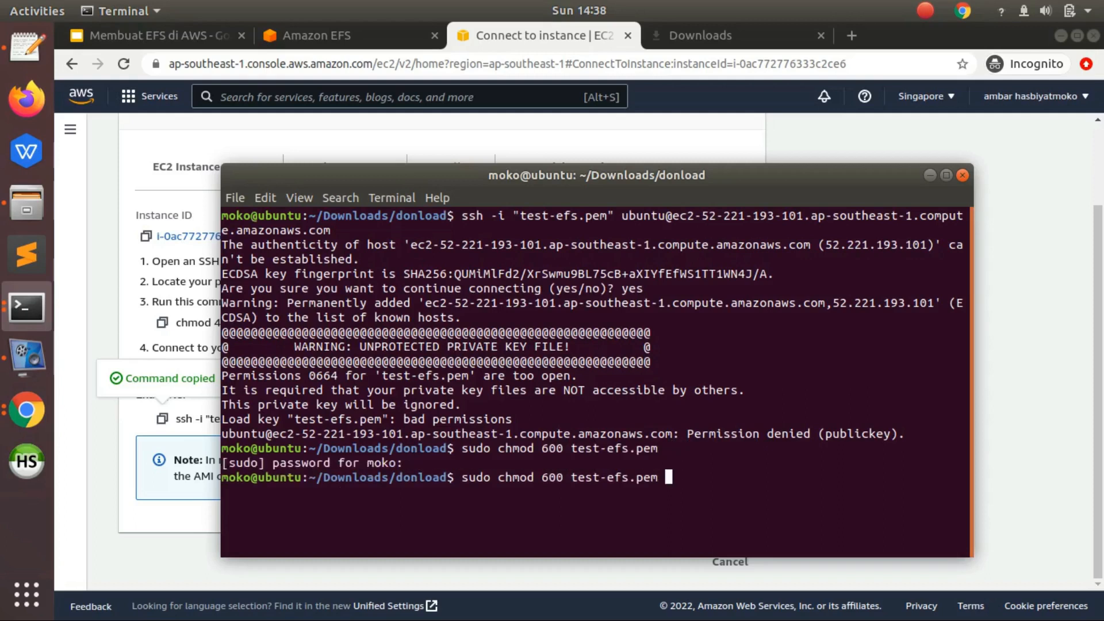
pyautogui.press('Return')
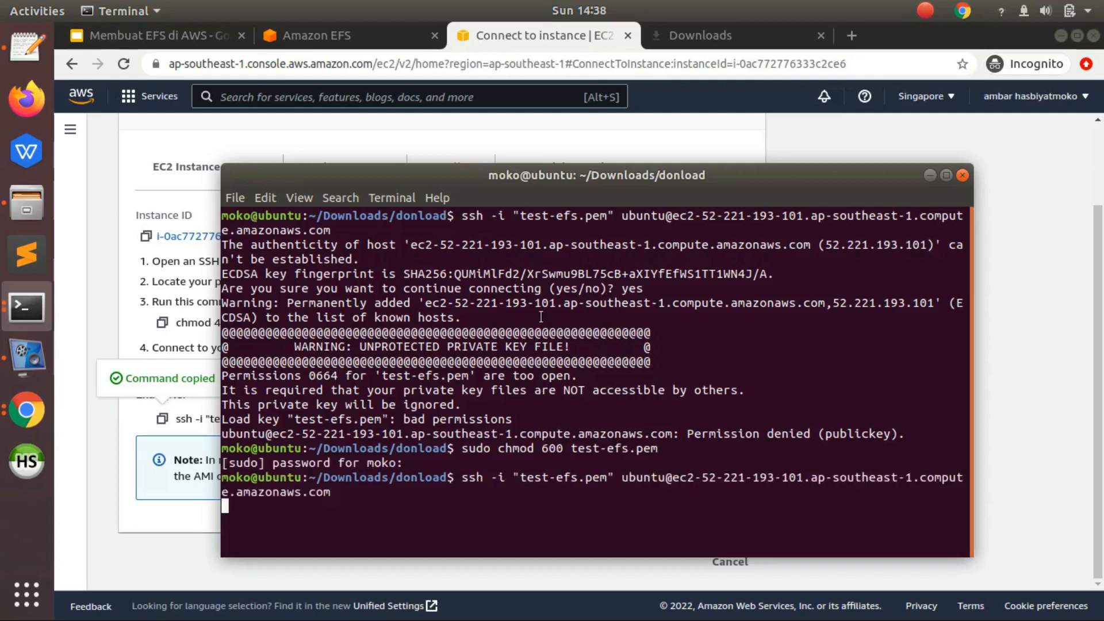
# - On test-efs1, switch to the root user with sudo su and refresh the package lists with sudo apt-get update
pyautogui.moveTo(556, 178); pyautogui.dragTo(533, 139)
pyautogui.moveTo(949, 347); pyautogui.dragTo(1094, 347)
pyautogui.write('sudo su')
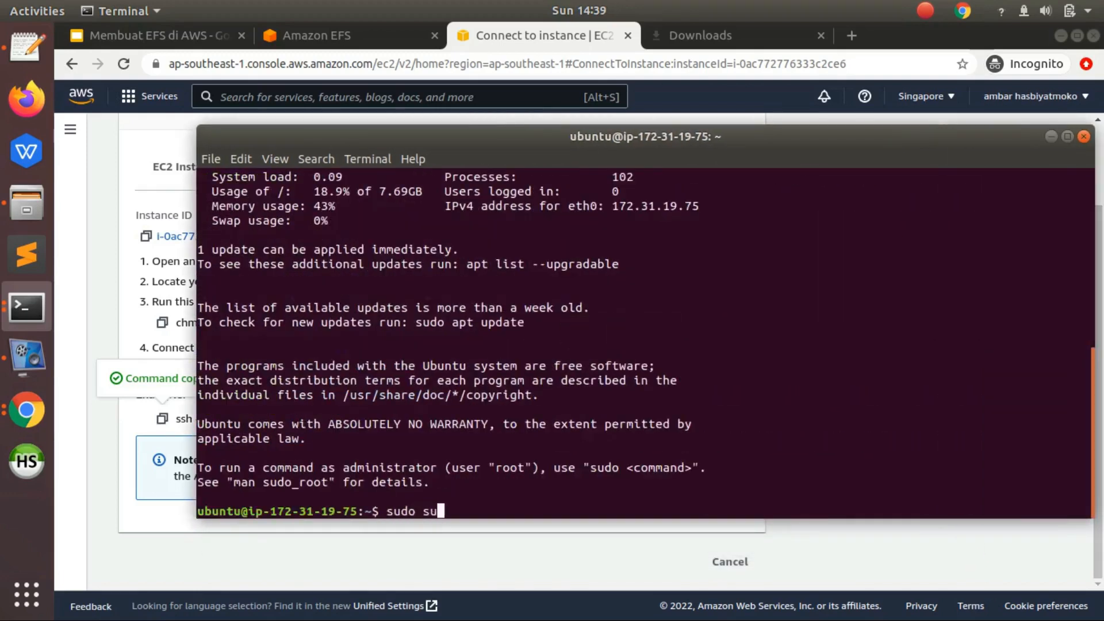
pyautogui.press('Return')
pyautogui.write('sudo apt-get update')
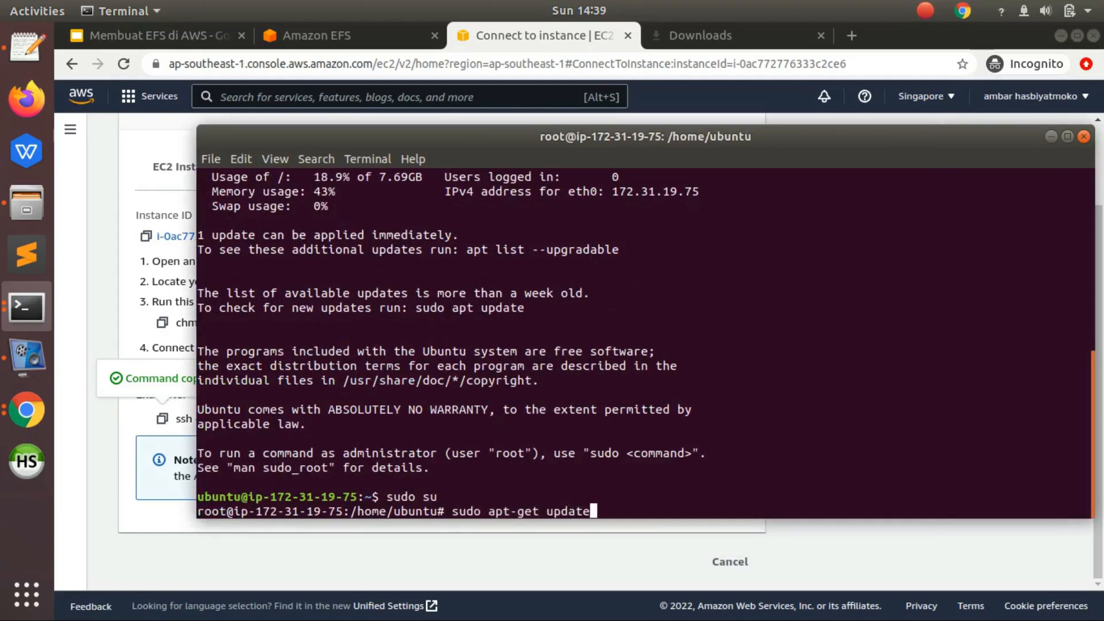
pyautogui.press('Return')
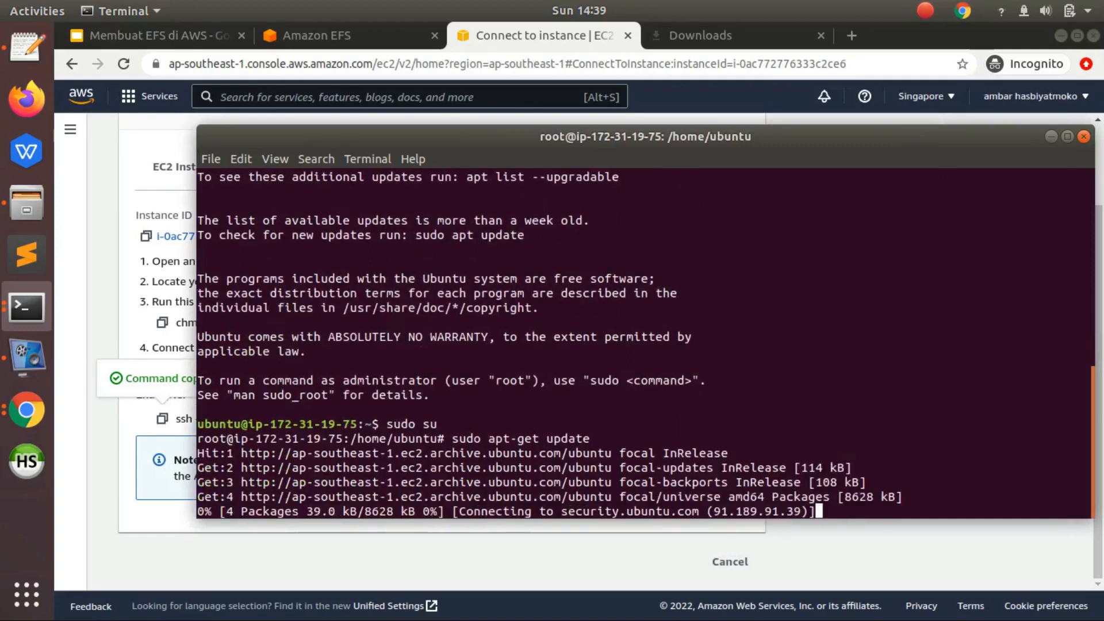
# - Copy the git and binutils command from the "4. Install aws-efs-utils" slide and run sudo apt-get -y install git binutils on test-efs1
pyautogui.click(172, 42)
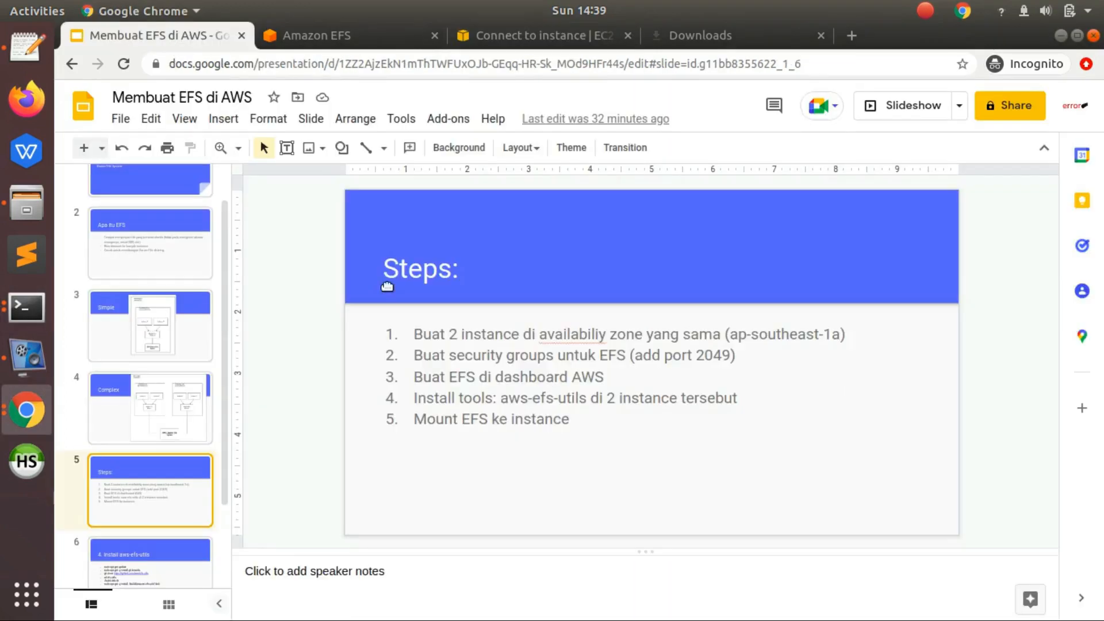
pyautogui.click(159, 559)
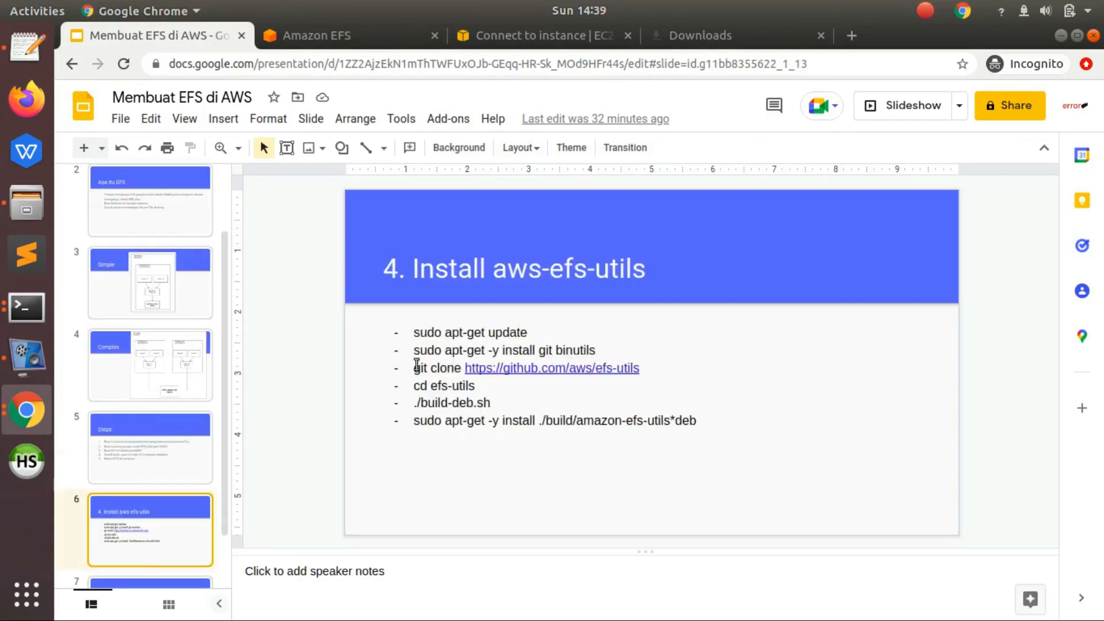
pyautogui.click(569, 350)
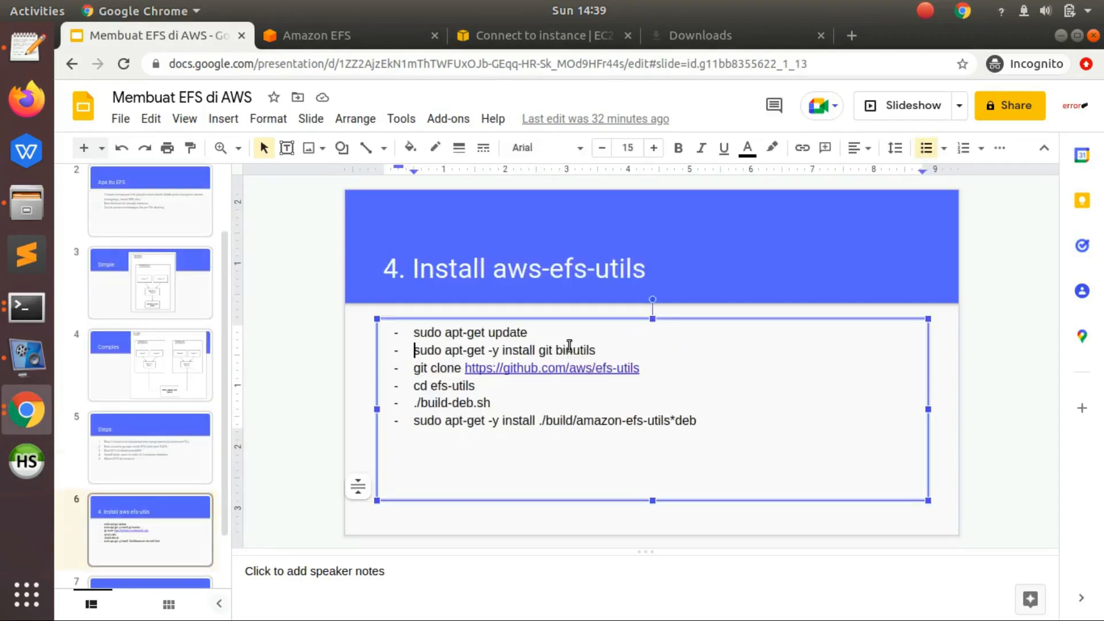
pyautogui.tripleClick(602, 348)
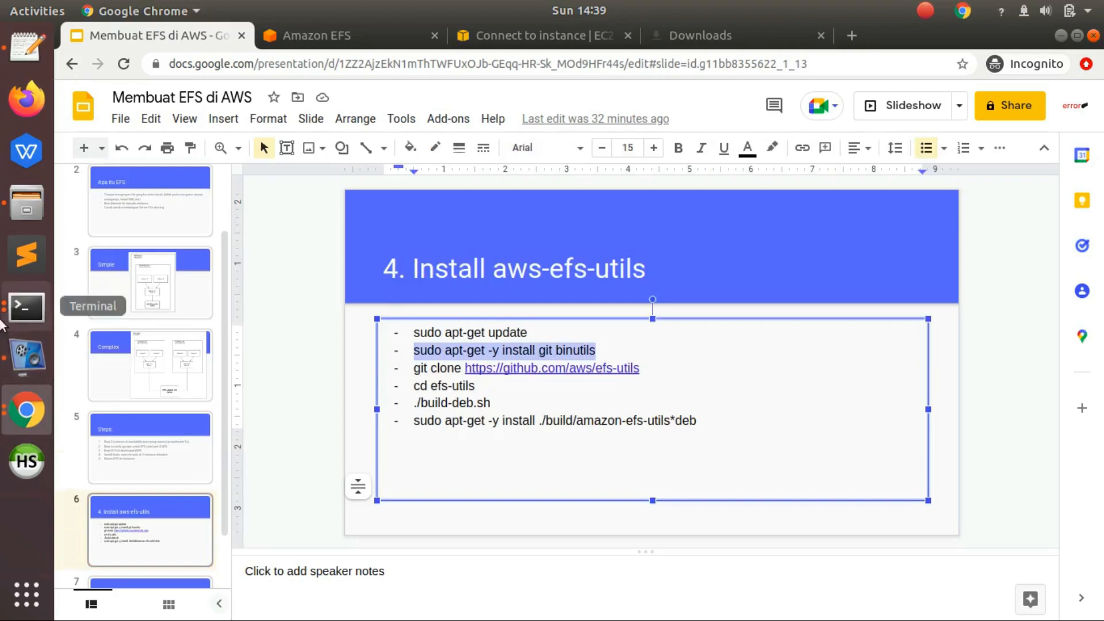
pyautogui.click(26, 308)
pyautogui.click(154, 225)
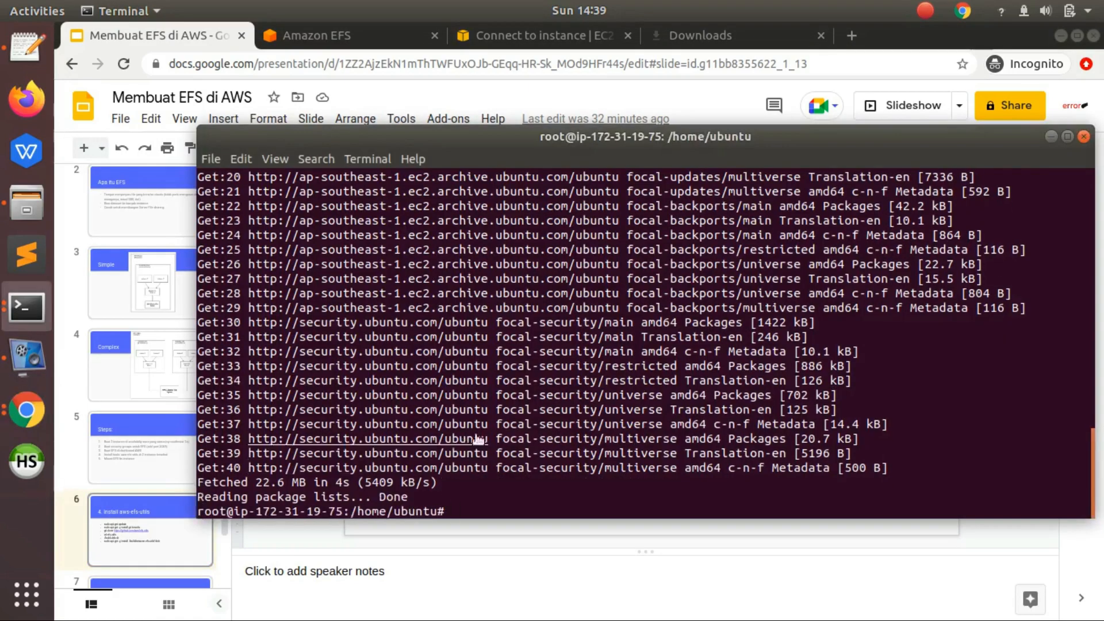
pyautogui.rightClick(485, 421)
pyautogui.click(520, 507)
pyautogui.press('Return')
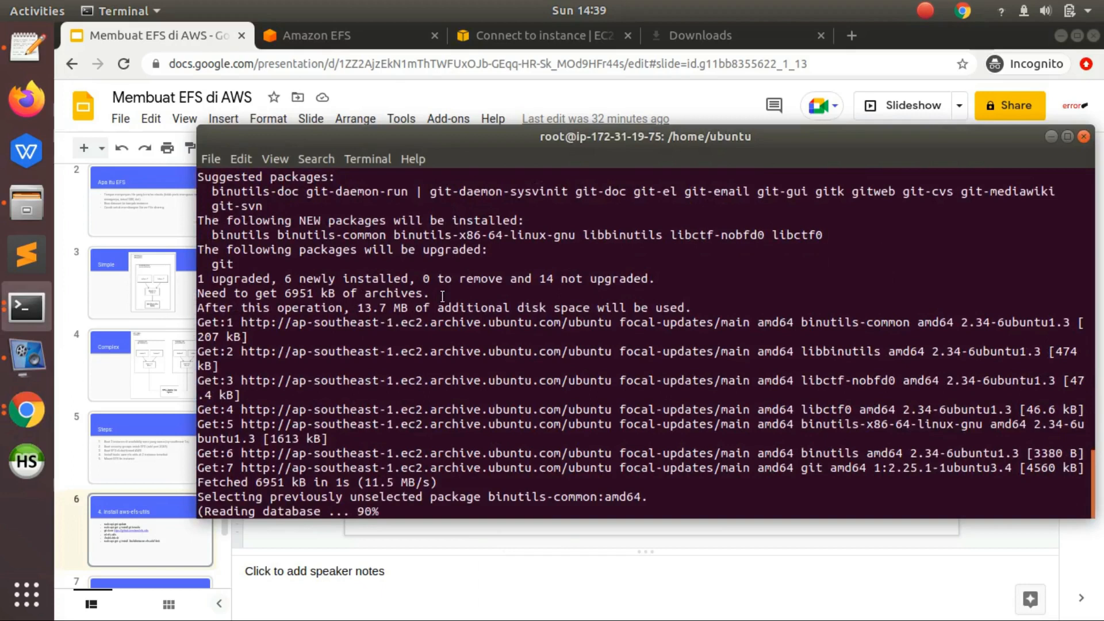
pyautogui.click(193, 43)
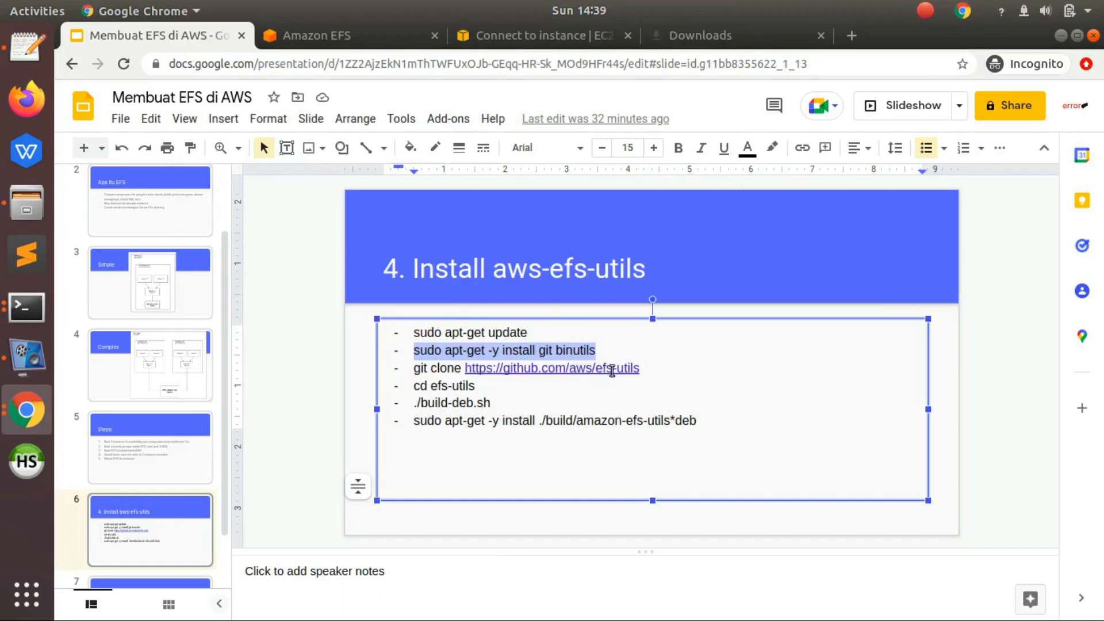
pyautogui.click(410, 368)
pyautogui.keyDown('shift'); pyautogui.click(641, 368); pyautogui.keyUp('shift')
pyautogui.hotkey('ctrl', 'c')
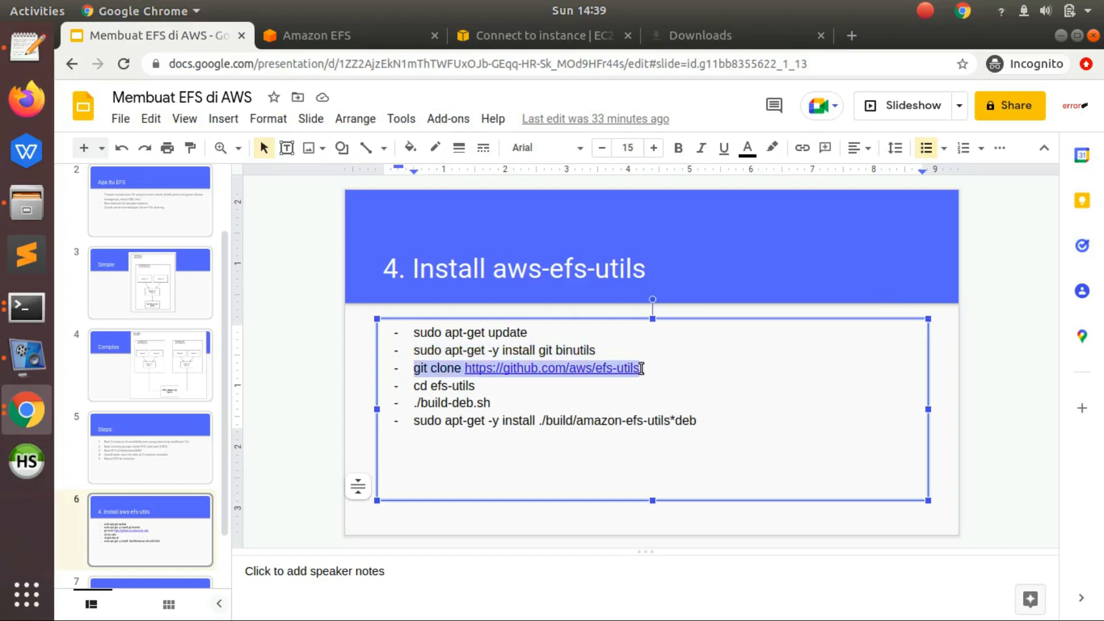
pyautogui.click(27, 308)
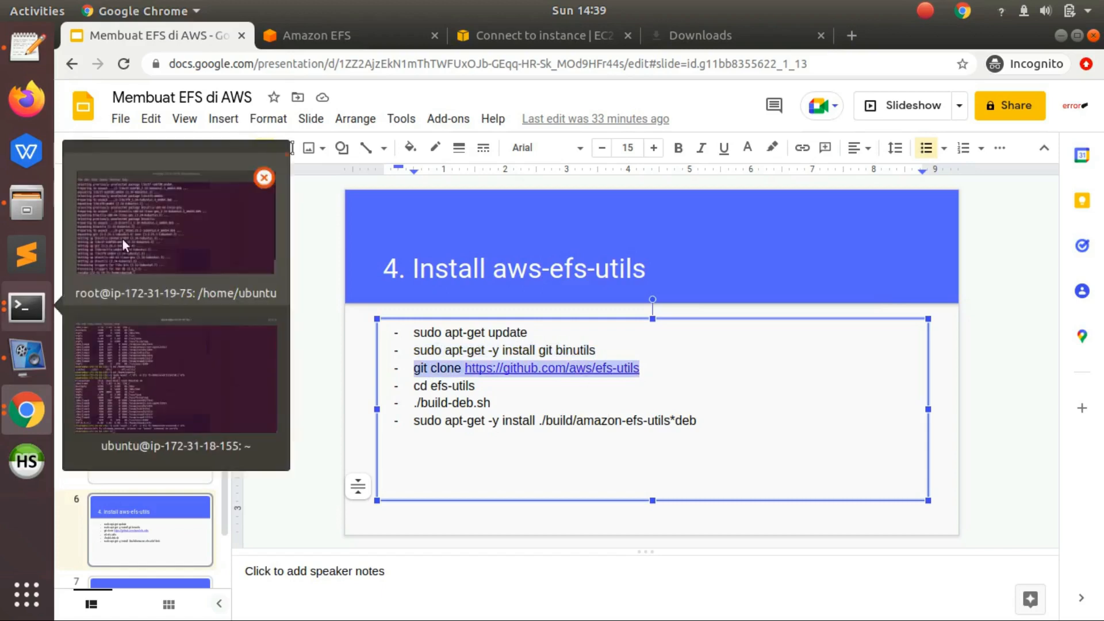
pyautogui.click(123, 239)
pyautogui.rightClick(643, 384)
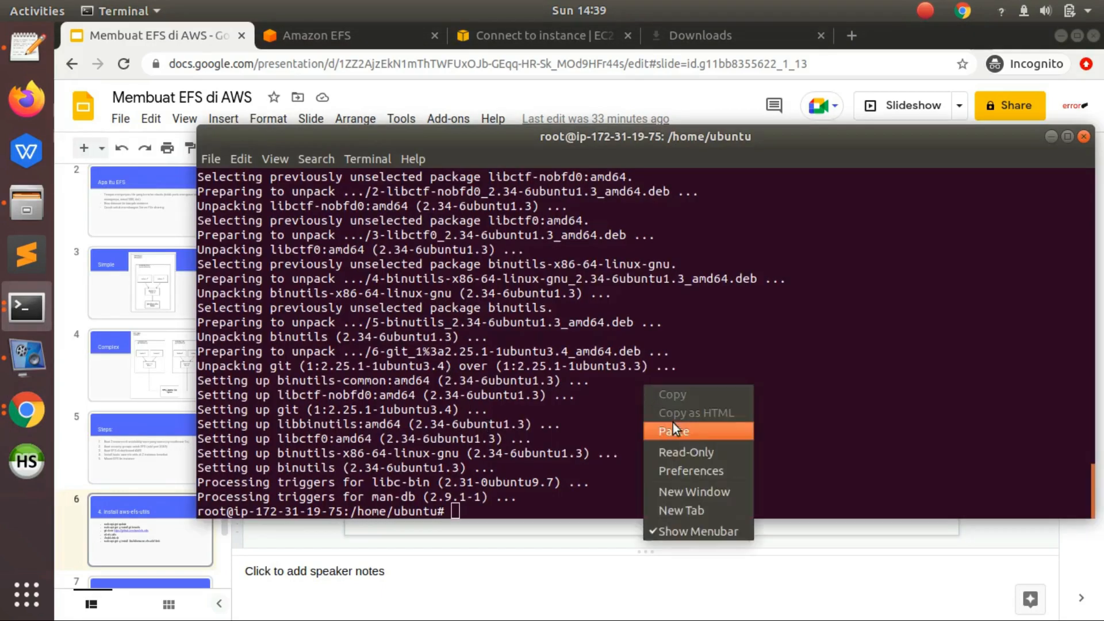
pyautogui.click(673, 426)
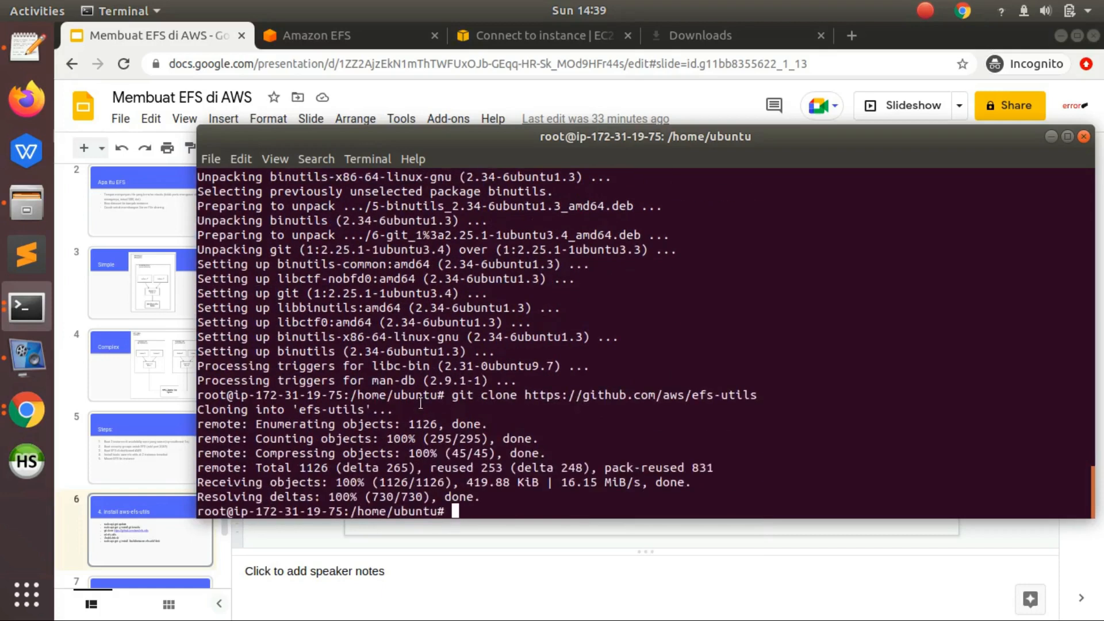
# - Copy cd efs-utils from the slide and run it on test-efs1 to enter the cloned repository folder
pyautogui.click(178, 37)
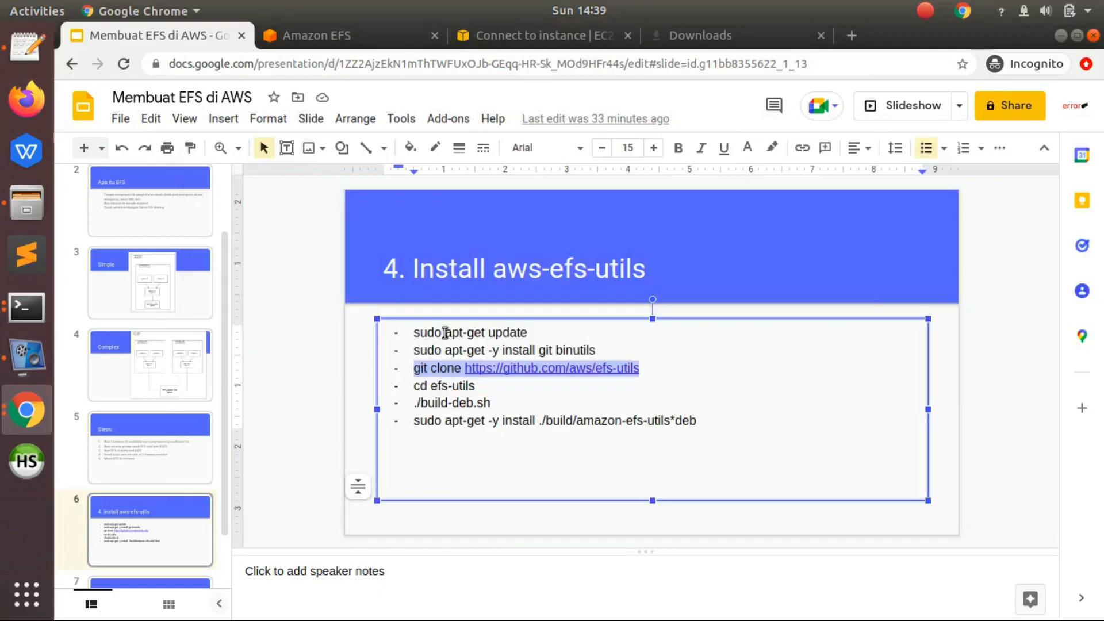
pyautogui.click(414, 386)
pyautogui.keyDown('shift'); pyautogui.click(481, 386); pyautogui.keyUp('shift')
pyautogui.hotkey('ctrl', 'c')
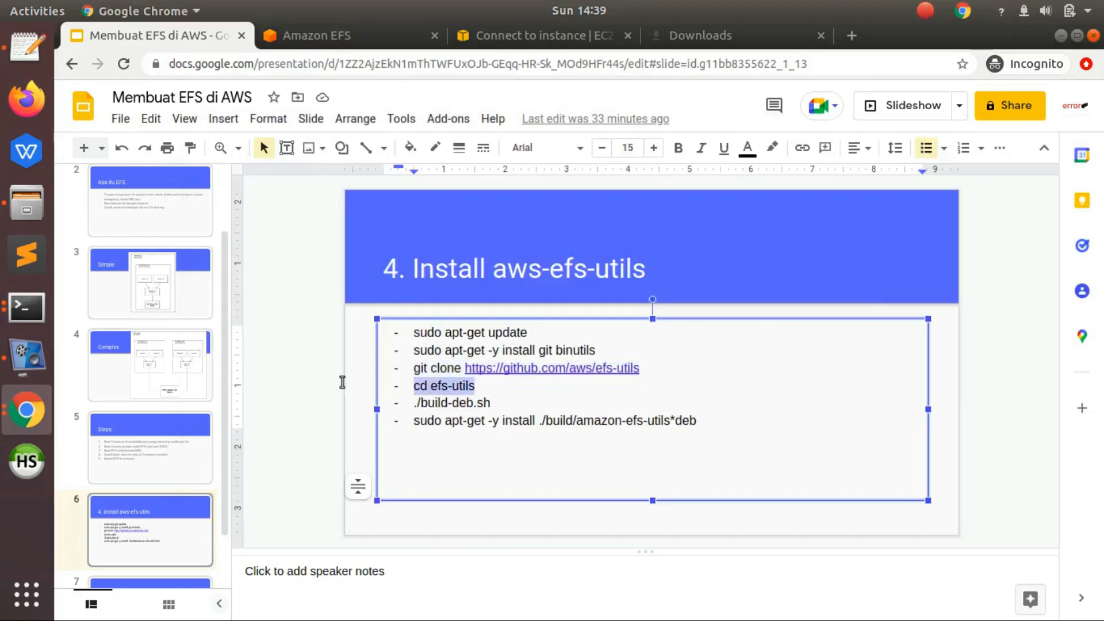
pyautogui.click(26, 307)
pyautogui.click(145, 236)
pyautogui.rightClick(492, 321)
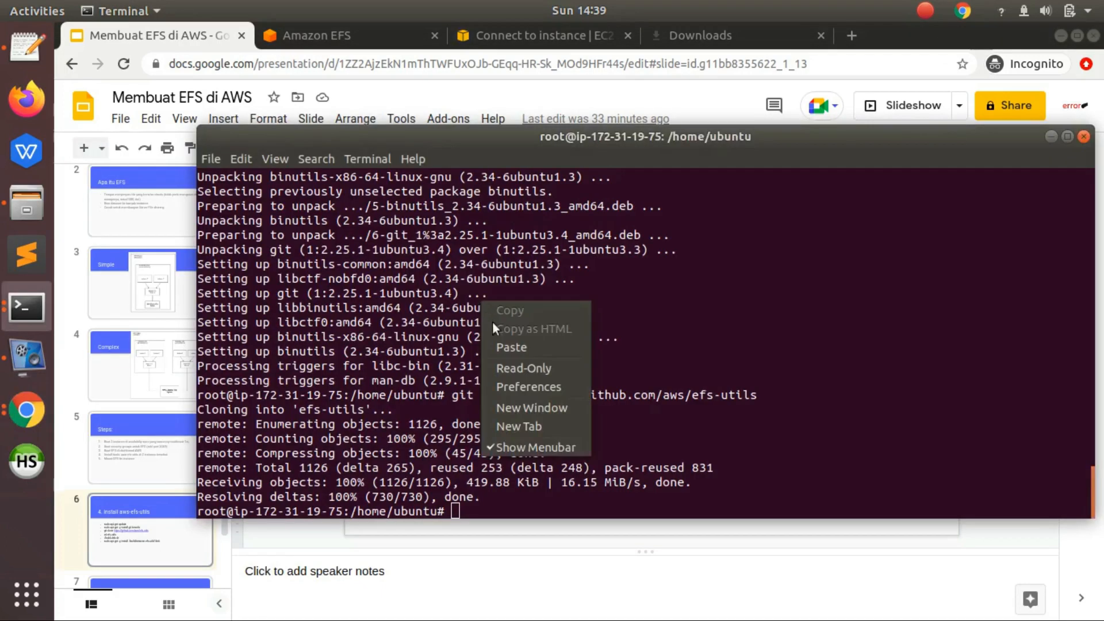
pyautogui.click(505, 346)
pyautogui.press('Return')
# - Run ./build-deb.sh in the efs-utils folder on test-efs1 to build the Debian package
pyautogui.write('./bu')
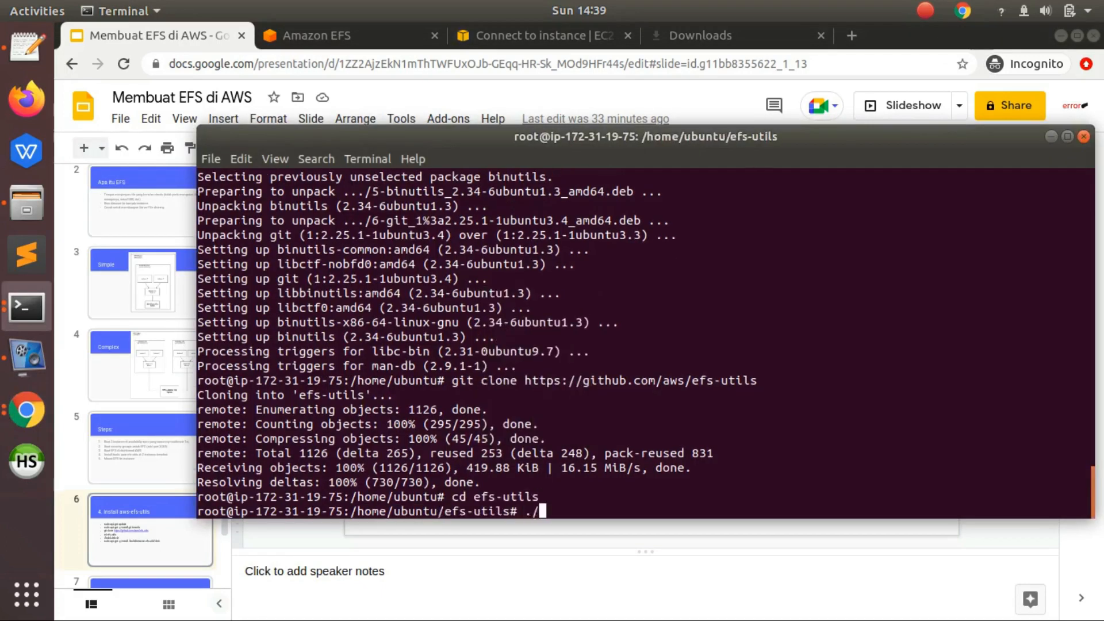
pyautogui.press('Tab')
pyautogui.moveTo(408, 148); pyautogui.dragTo(709, 116)
pyautogui.press('Return')
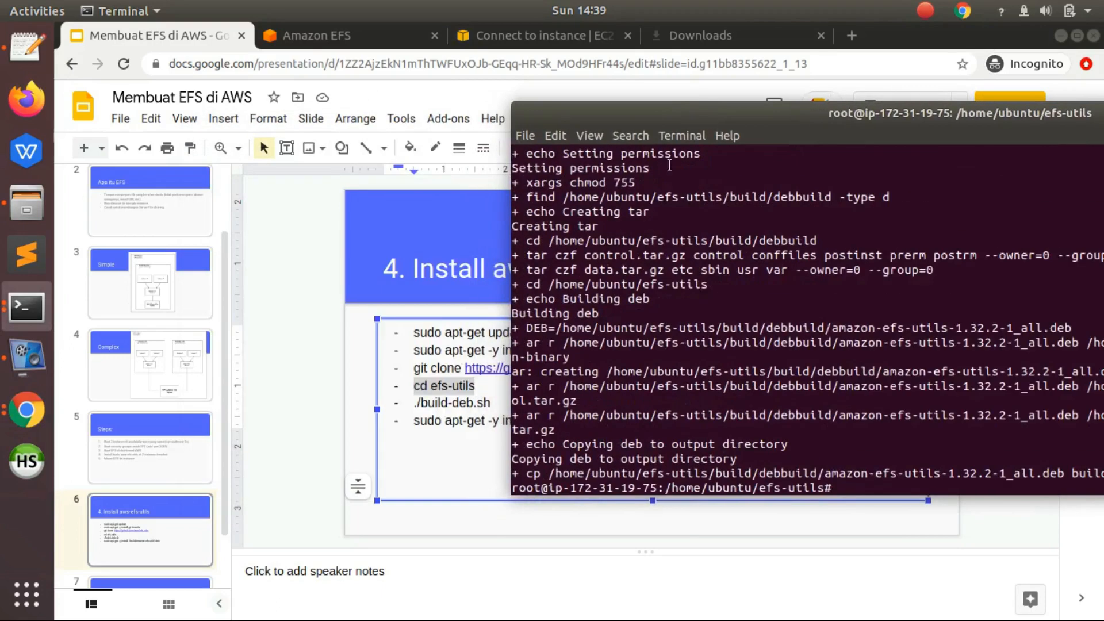
# - Copy the slide's last command and run sudo apt-get -y install ./build/amazon-efs-utils*deb on test-efs1
pyautogui.moveTo(414, 425); pyautogui.dragTo(707, 429)
pyautogui.click(49, 308)
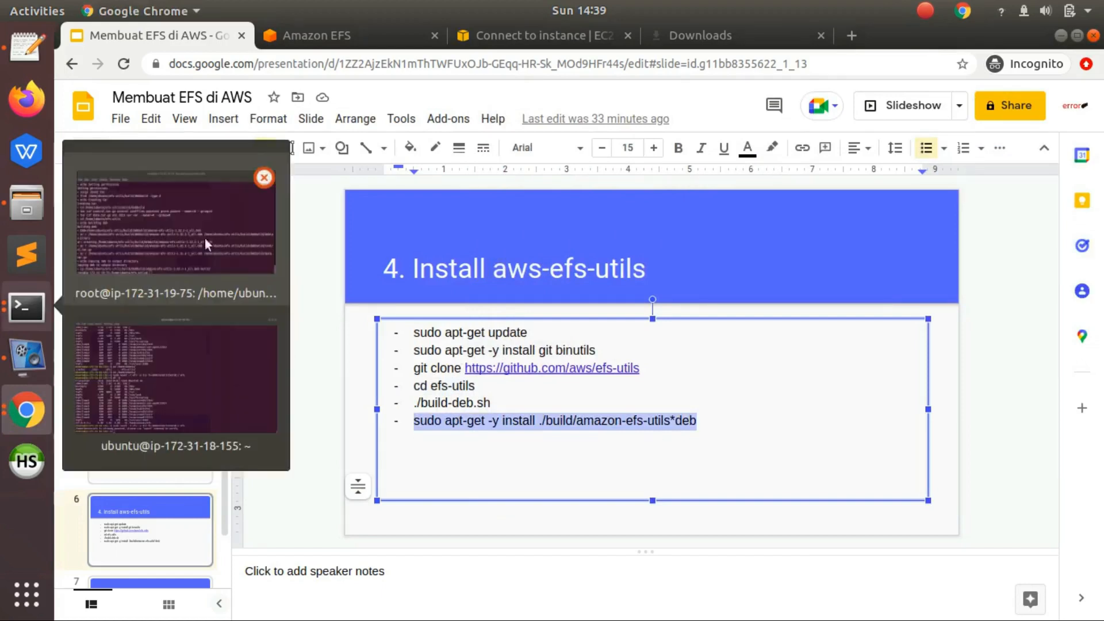
pyautogui.click(205, 238)
pyautogui.rightClick(601, 317)
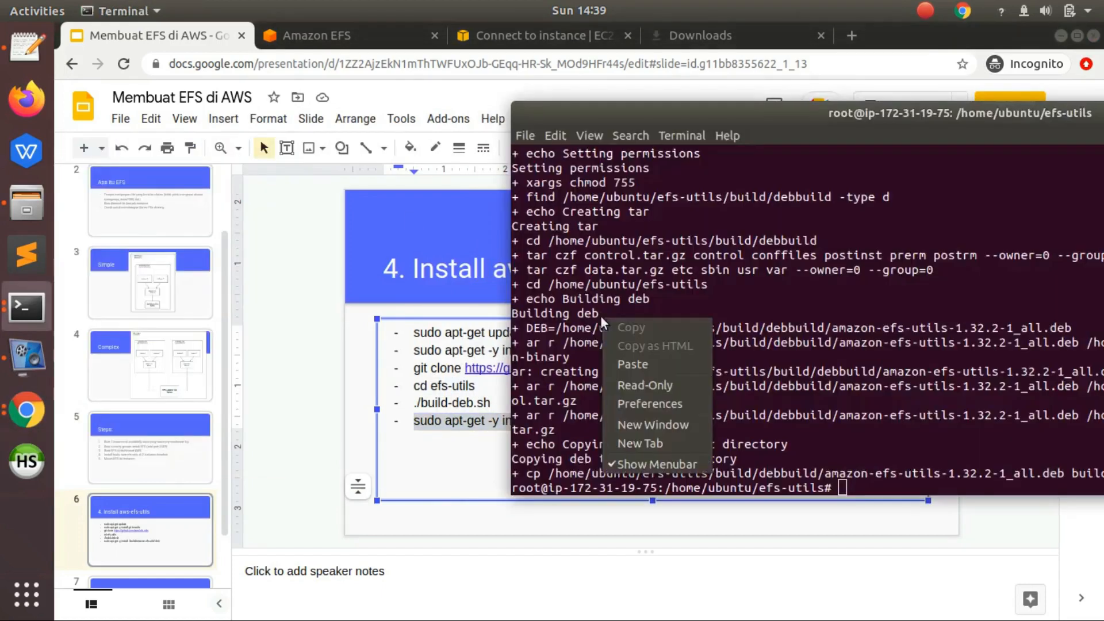
pyautogui.click(630, 363)
pyautogui.moveTo(737, 113); pyautogui.dragTo(368, 126)
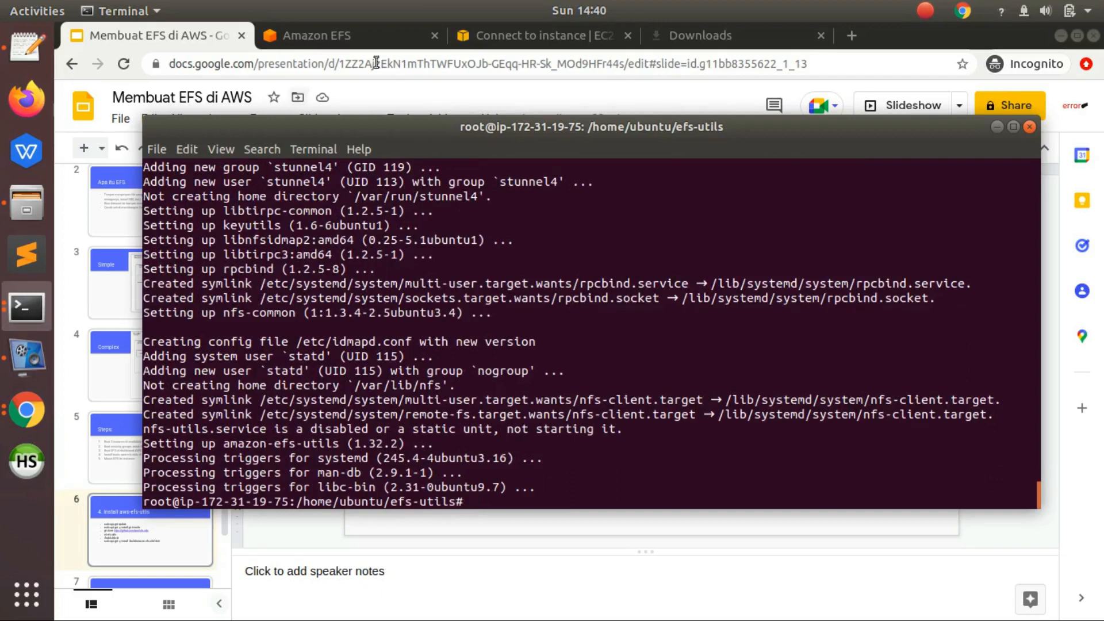
# - Return to the EC2 instances list, open the connection instructions for test-efs2, and copy its example ssh command
pyautogui.click(468, 43)
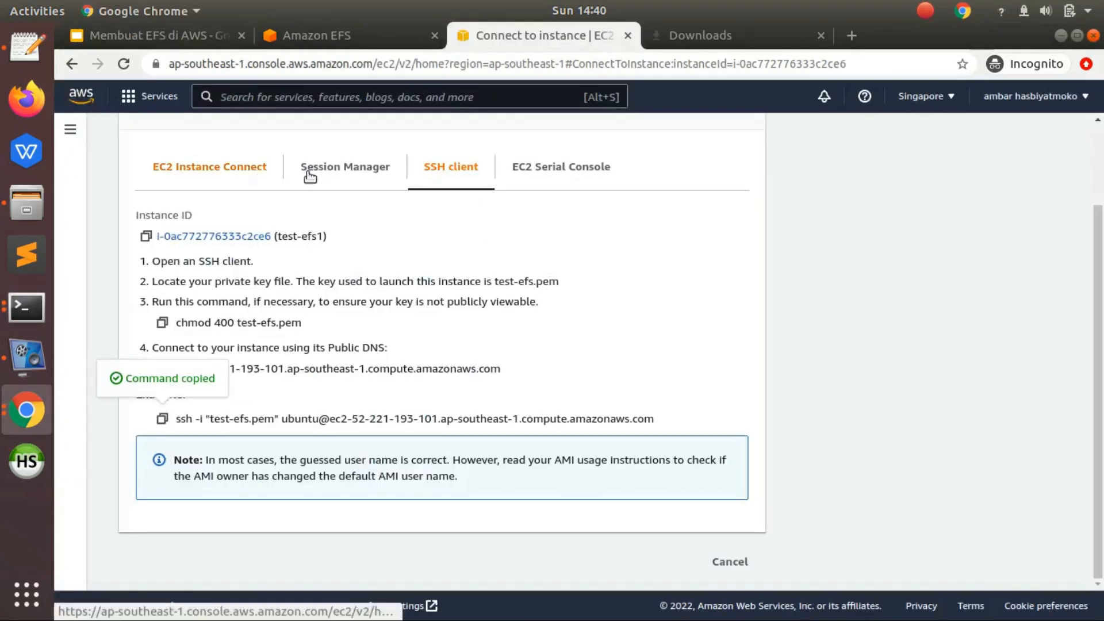
pyautogui.click(71, 66)
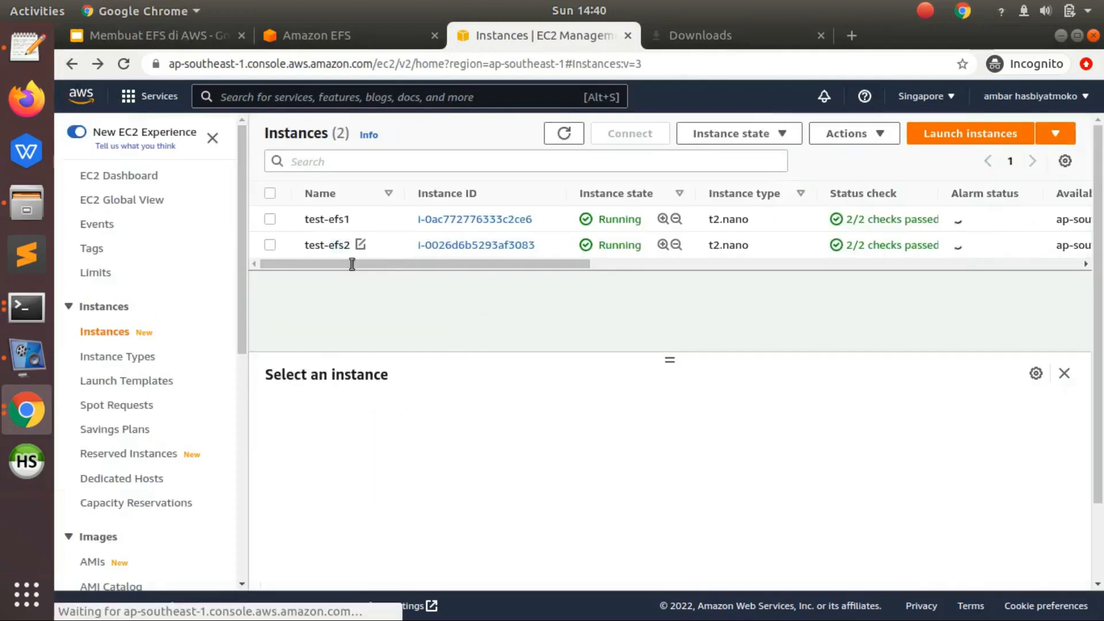
pyautogui.click(315, 246)
pyautogui.rightClick(312, 249)
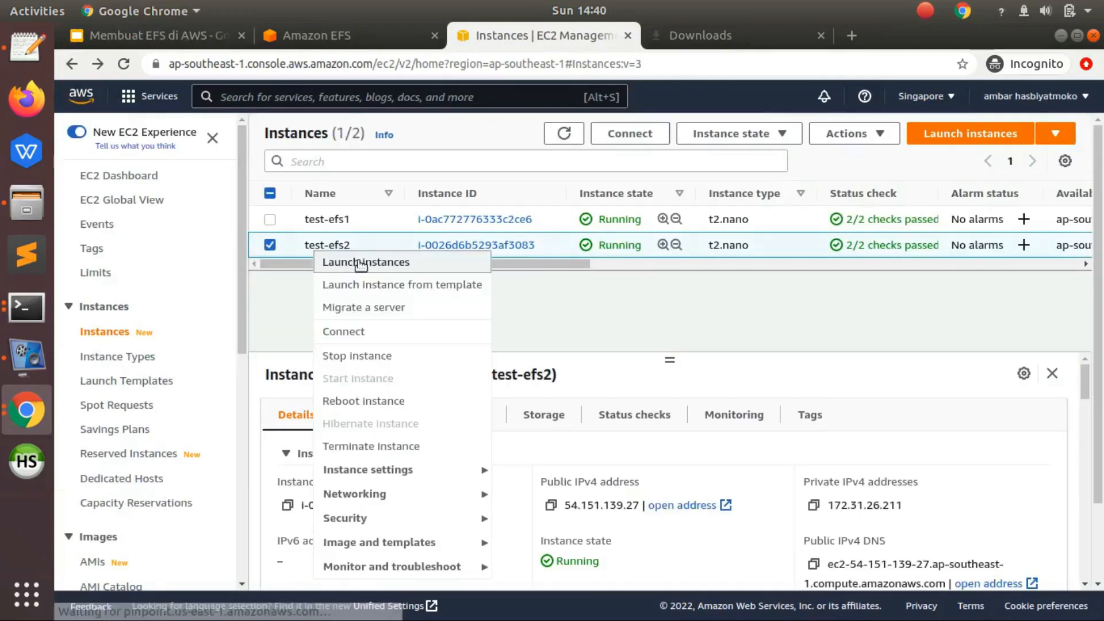
pyautogui.click(368, 332)
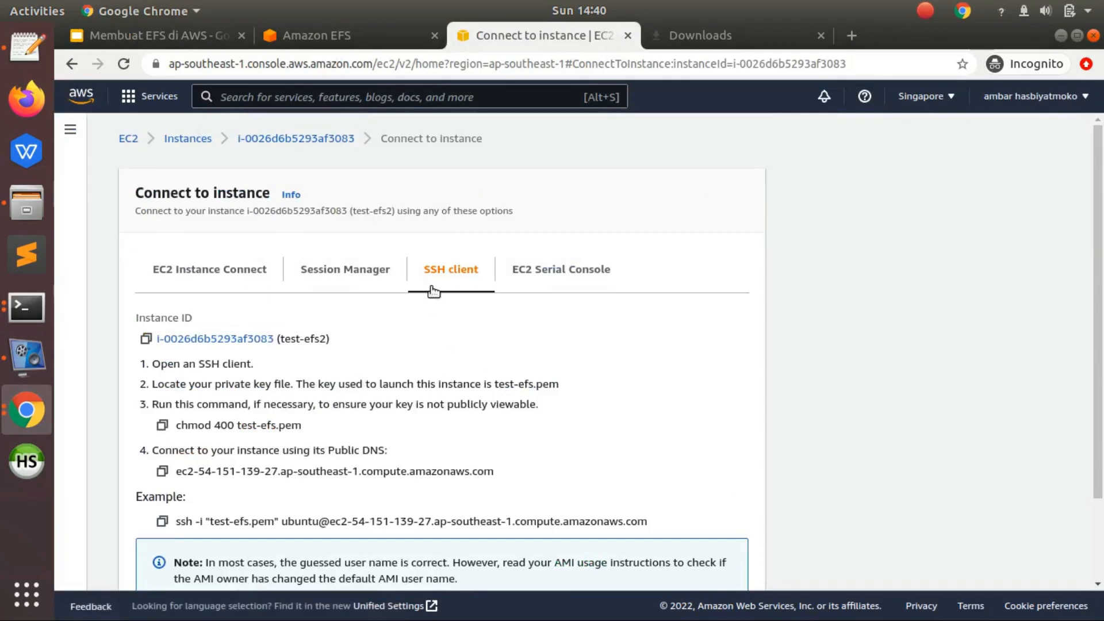
pyautogui.click(162, 521)
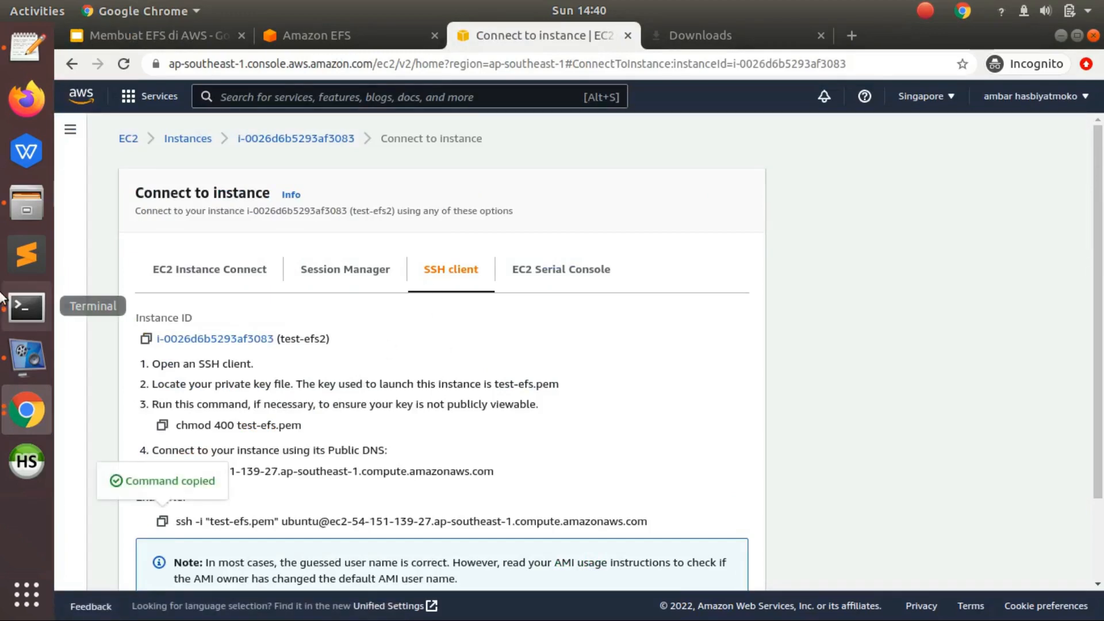
# - Connect to test-efs2 with the copied ssh command in a new terminal tab, answering yes to the host authenticity question
pyautogui.click(27, 307)
pyautogui.click(164, 212)
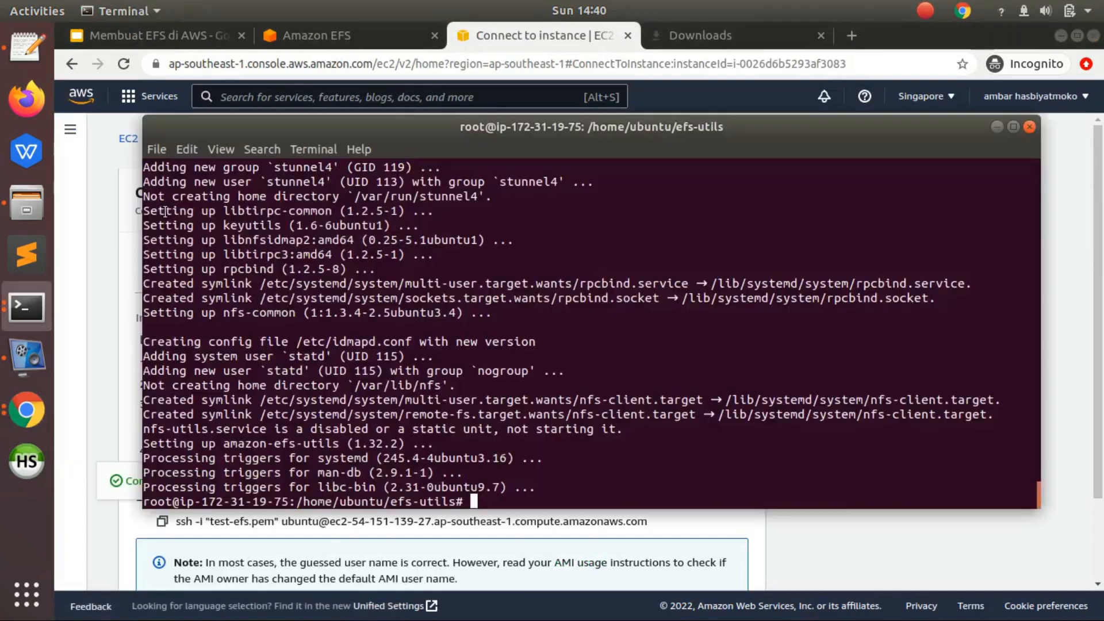
pyautogui.click(158, 149)
pyautogui.click(171, 168)
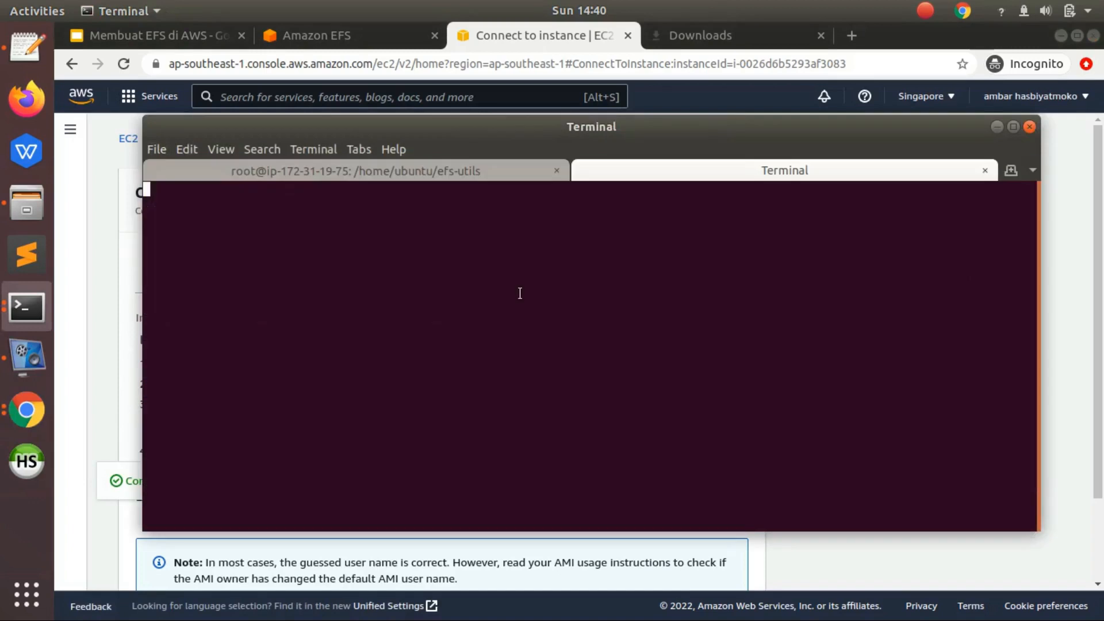
pyautogui.hotkey('ctrl', 'c')
pyautogui.rightClick(519, 292)
pyautogui.click(539, 338)
pyautogui.press('Return')
pyautogui.write('ye')
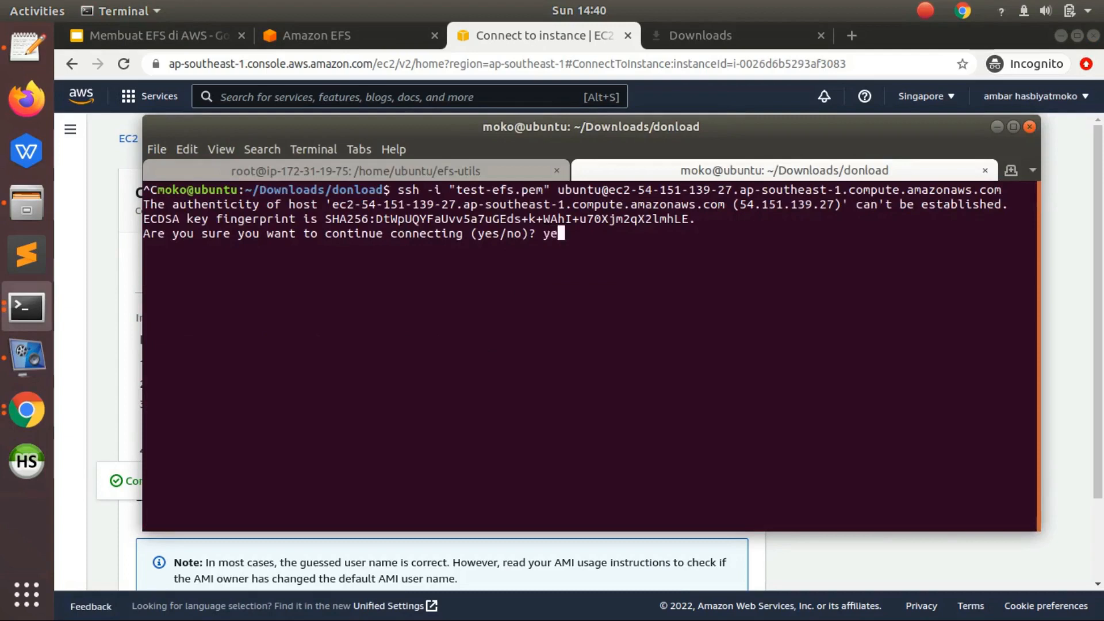
pyautogui.write('s')
pyautogui.press('Return')
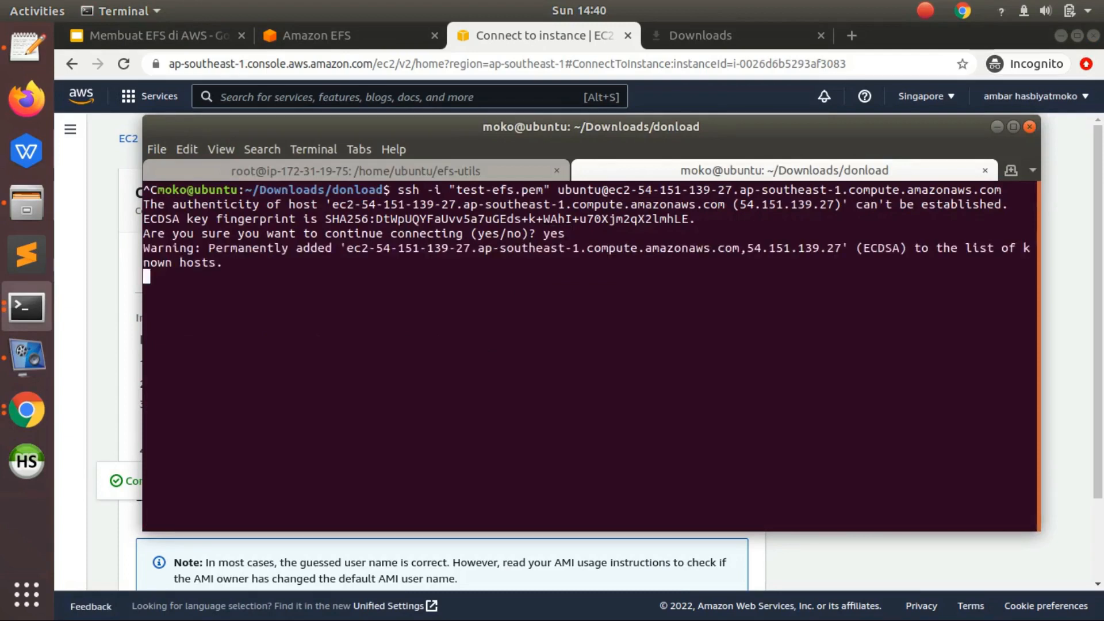
# - Refresh the package lists on test-efs2 with sudo apt-get update
pyautogui.write('sudo a')
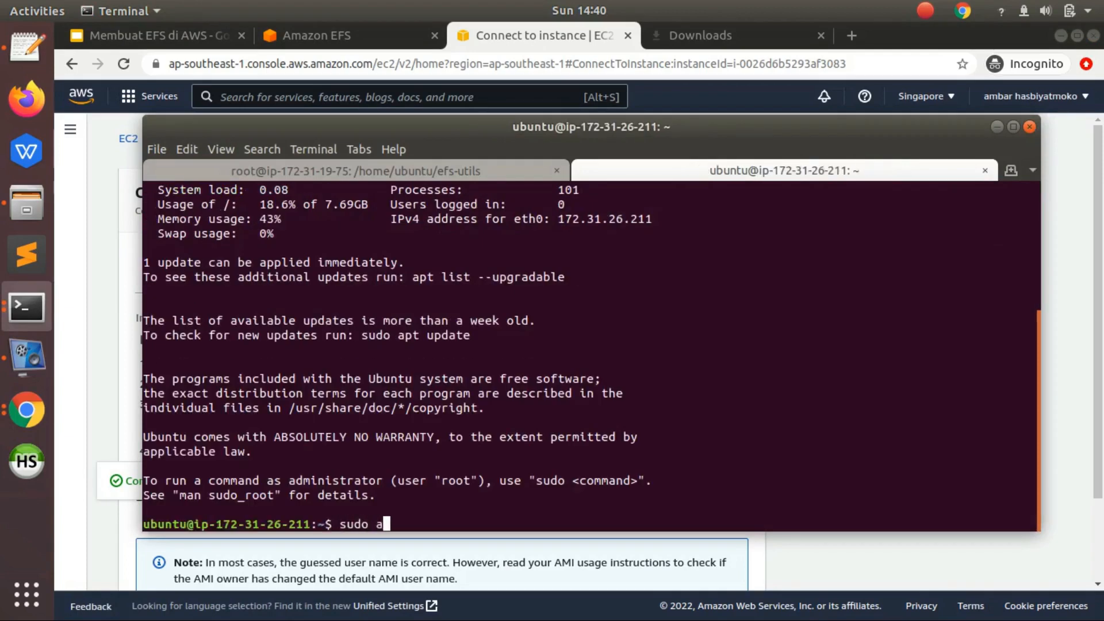
pyautogui.write('pt-get update')
pyautogui.press('Return')
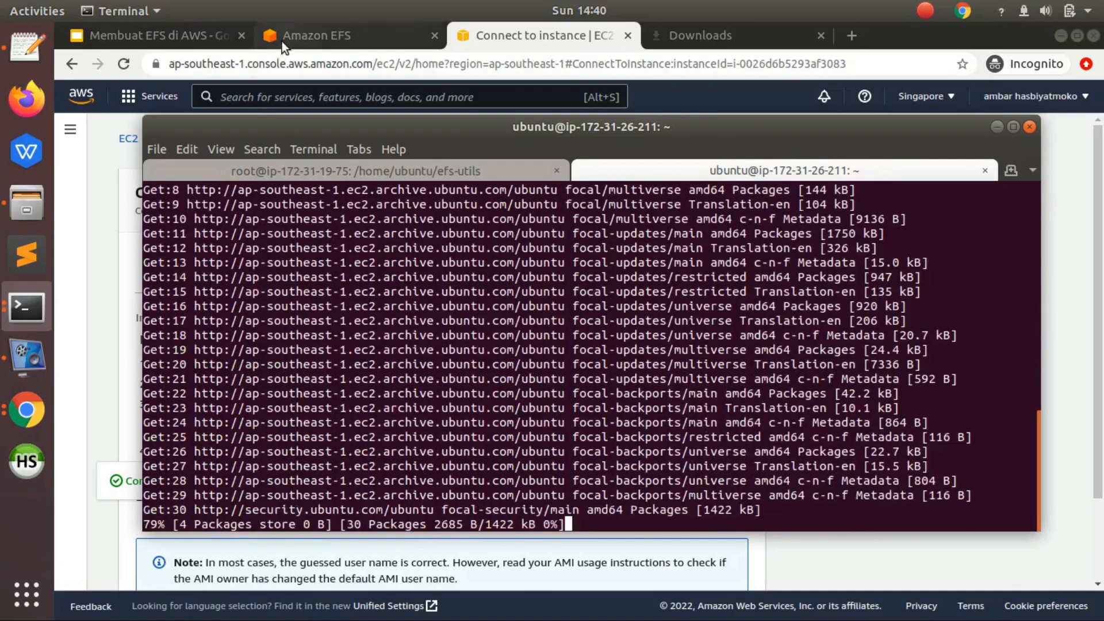
# - Copy the git and binutils install command from the slide and run sudo apt-get -y install git binutils on test-efs2
pyautogui.click(215, 35)
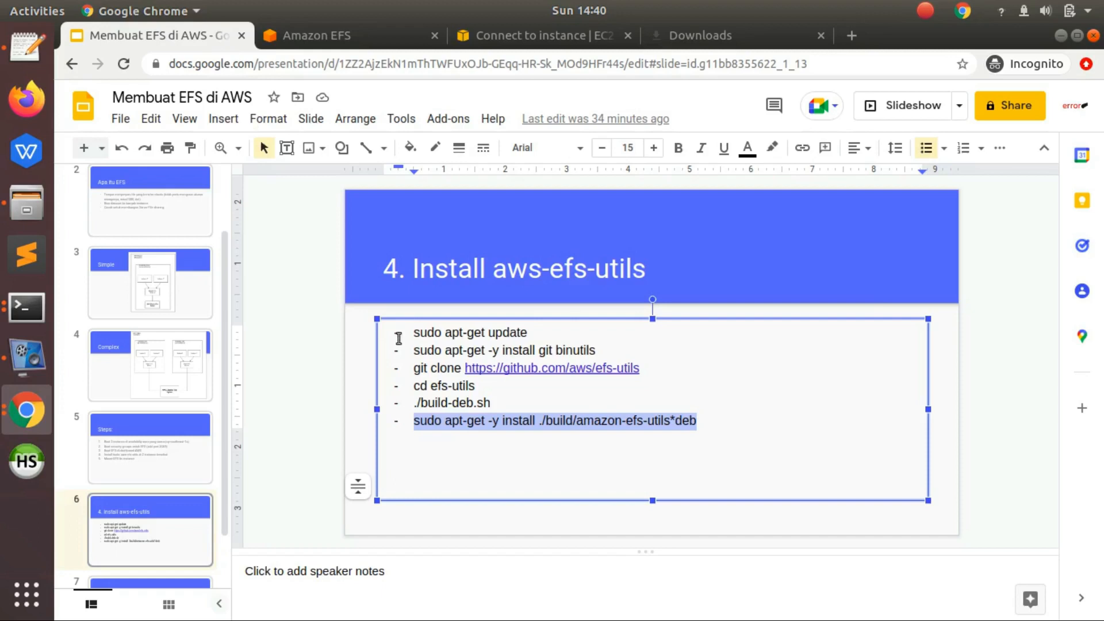
pyautogui.click(412, 352)
pyautogui.keyDown('shift'); pyautogui.click(600, 350); pyautogui.keyUp('shift')
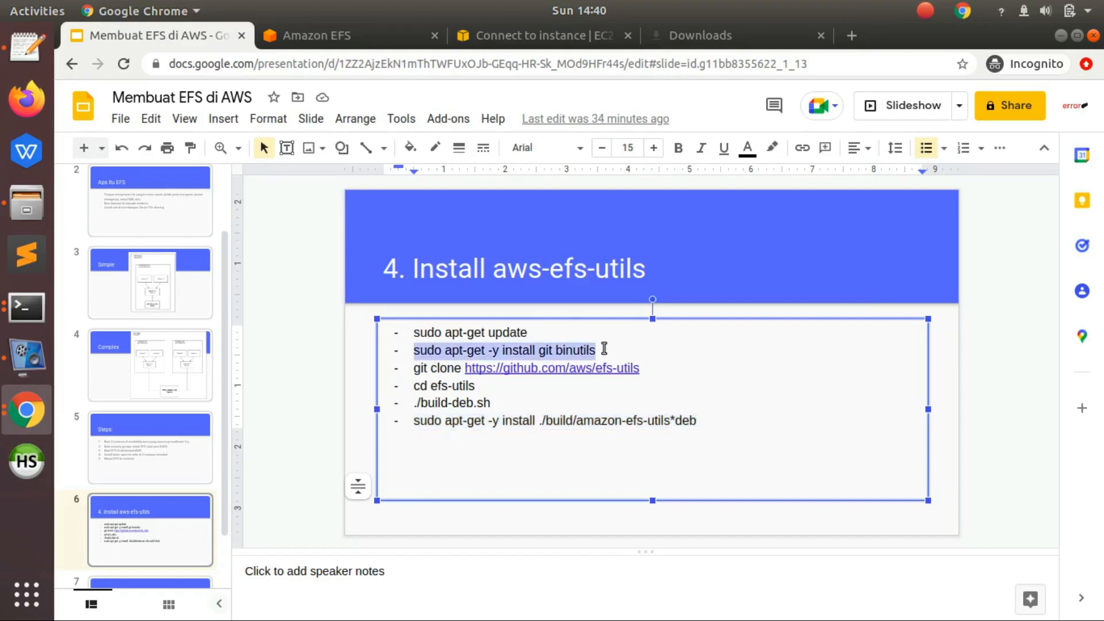
pyautogui.click(25, 313)
pyautogui.click(25, 314)
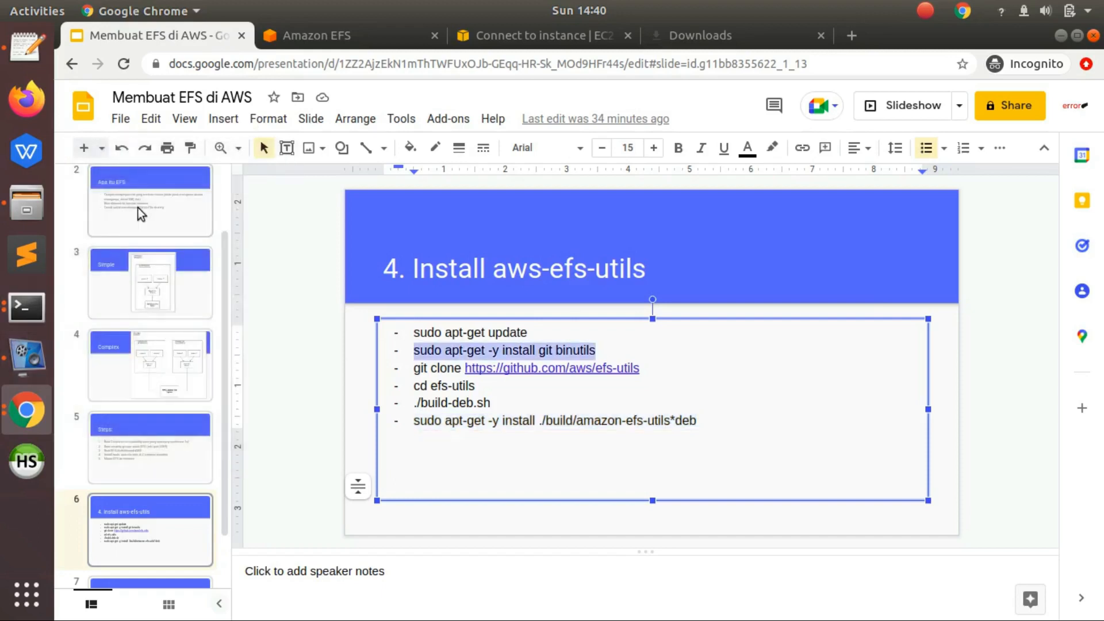
pyautogui.click(43, 293)
pyautogui.click(123, 236)
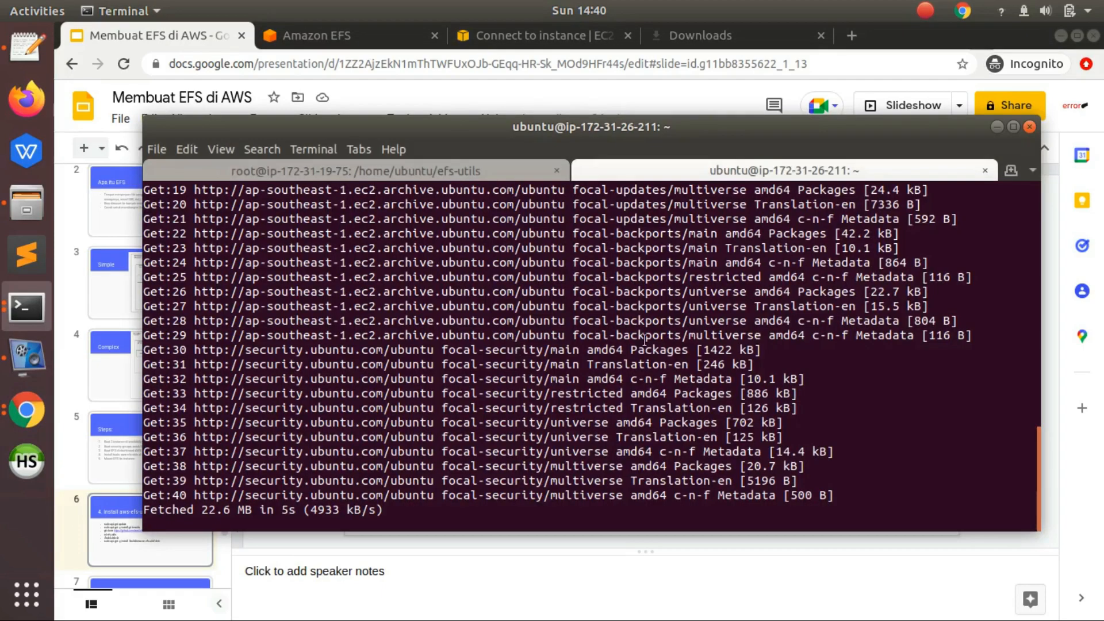
pyautogui.rightClick(739, 356)
pyautogui.click(758, 402)
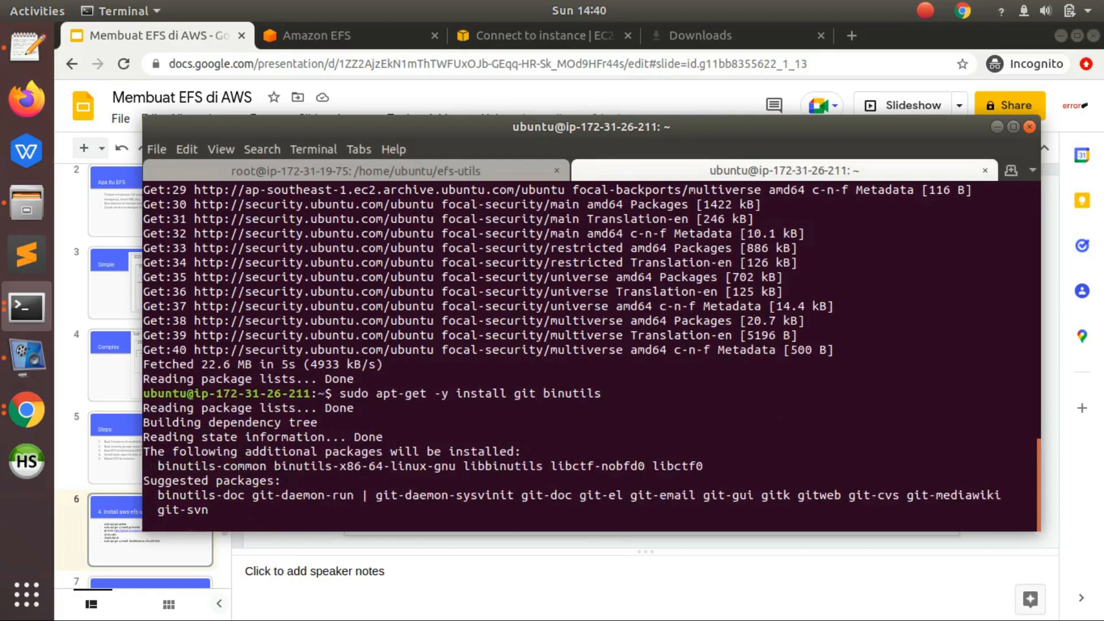